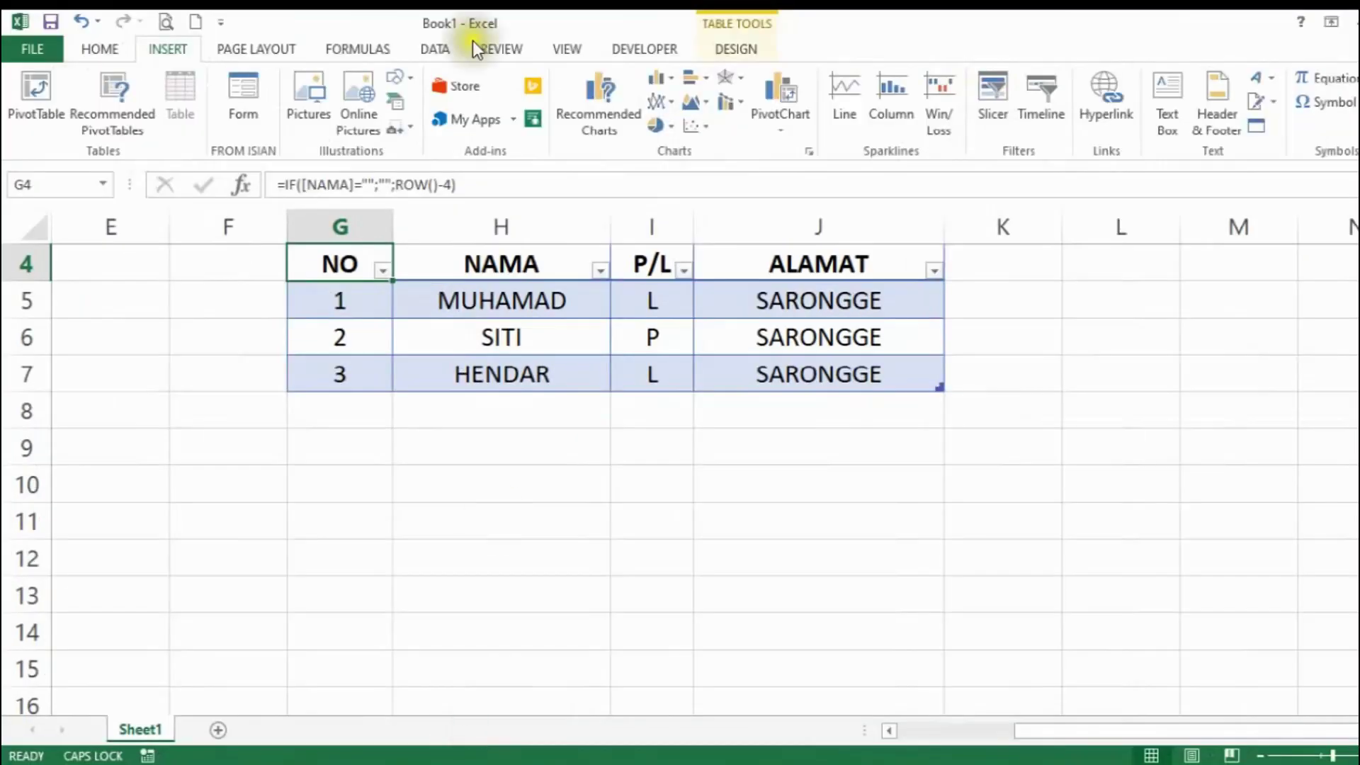
# Open the table's data form on record 1, MUHAMAD, and move it beside the table.
pyautogui.click(257, 81)
pyautogui.moveTo(1124, 255)
pyautogui.mouseDown()
pyautogui.moveTo(1142, 257)
pyautogui.moveTo(1131, 256)
pyautogui.mouseUp()
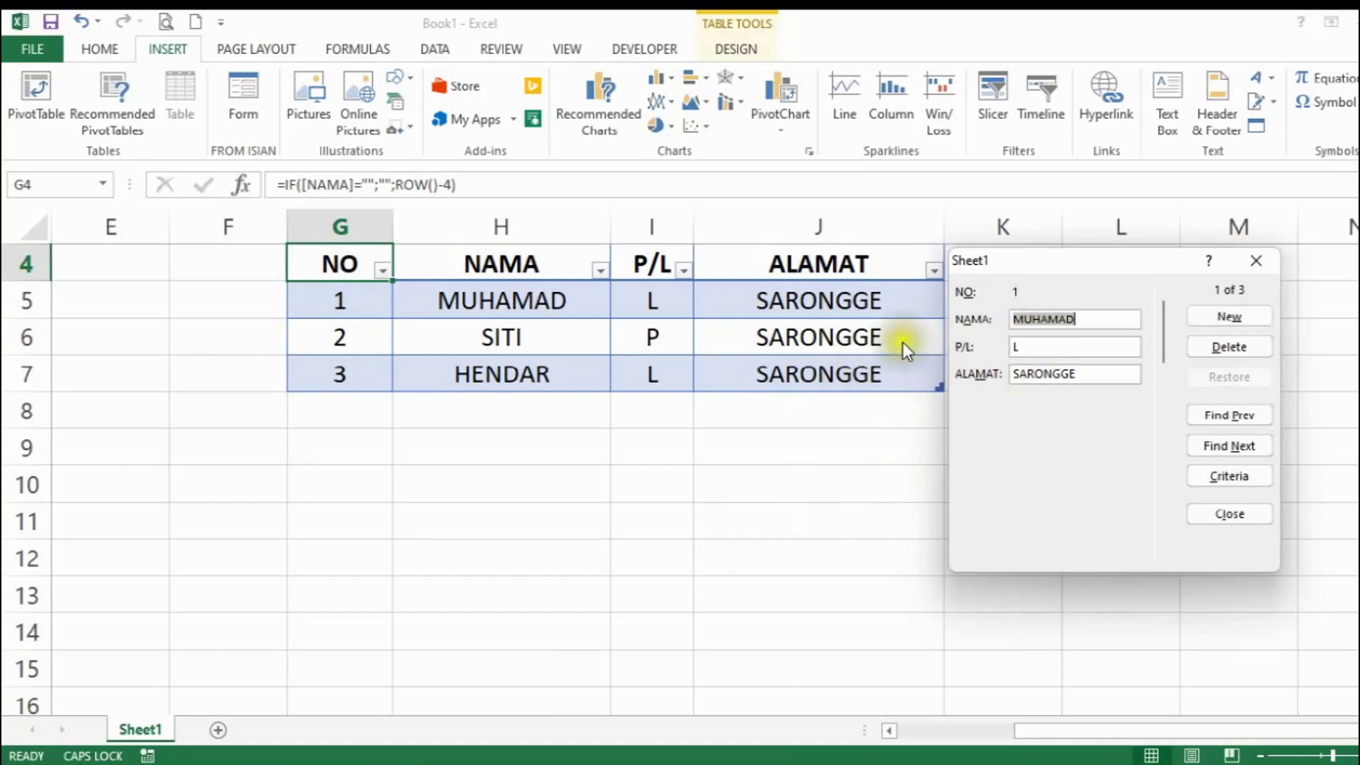
# Step past SITI, then enter a new record AHMAD, L, SRONGGE, which gets number 4.
pyautogui.press('Return')
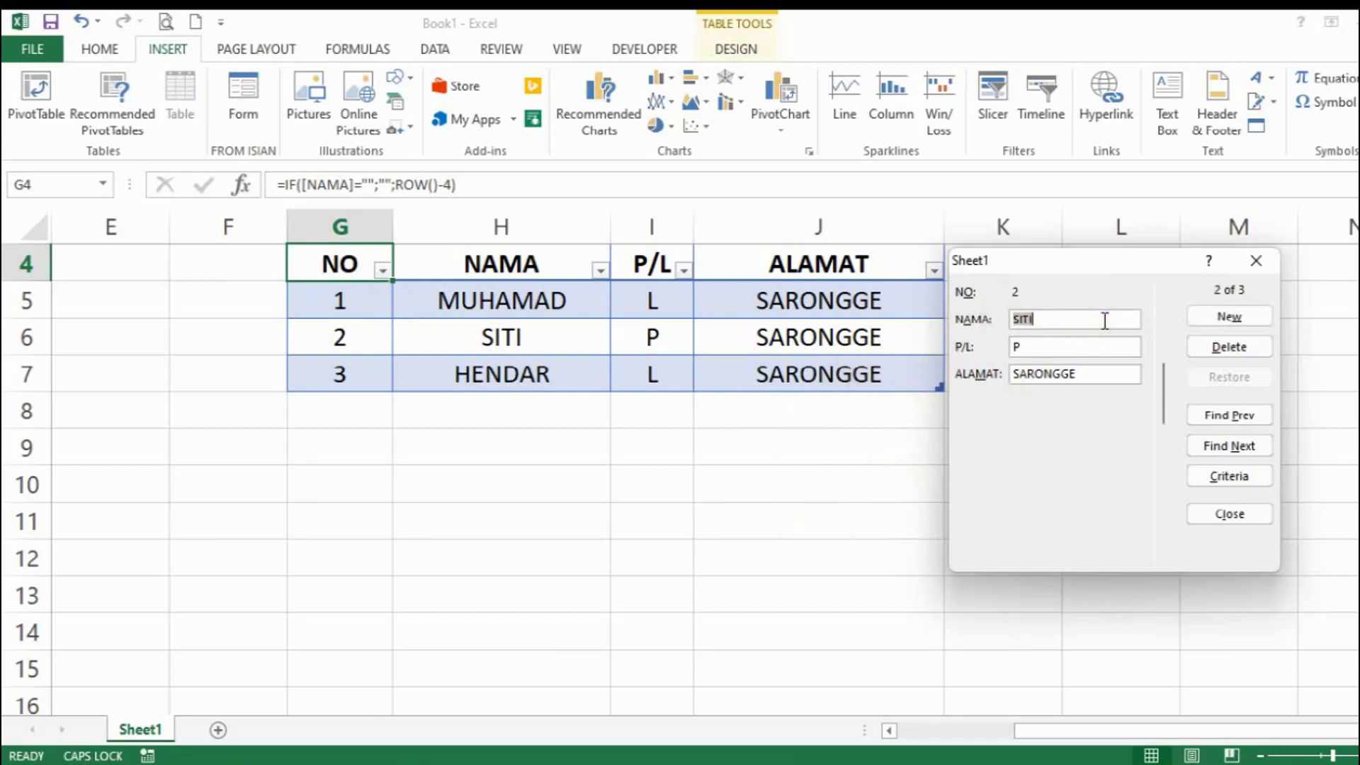
pyautogui.click(1272, 316)
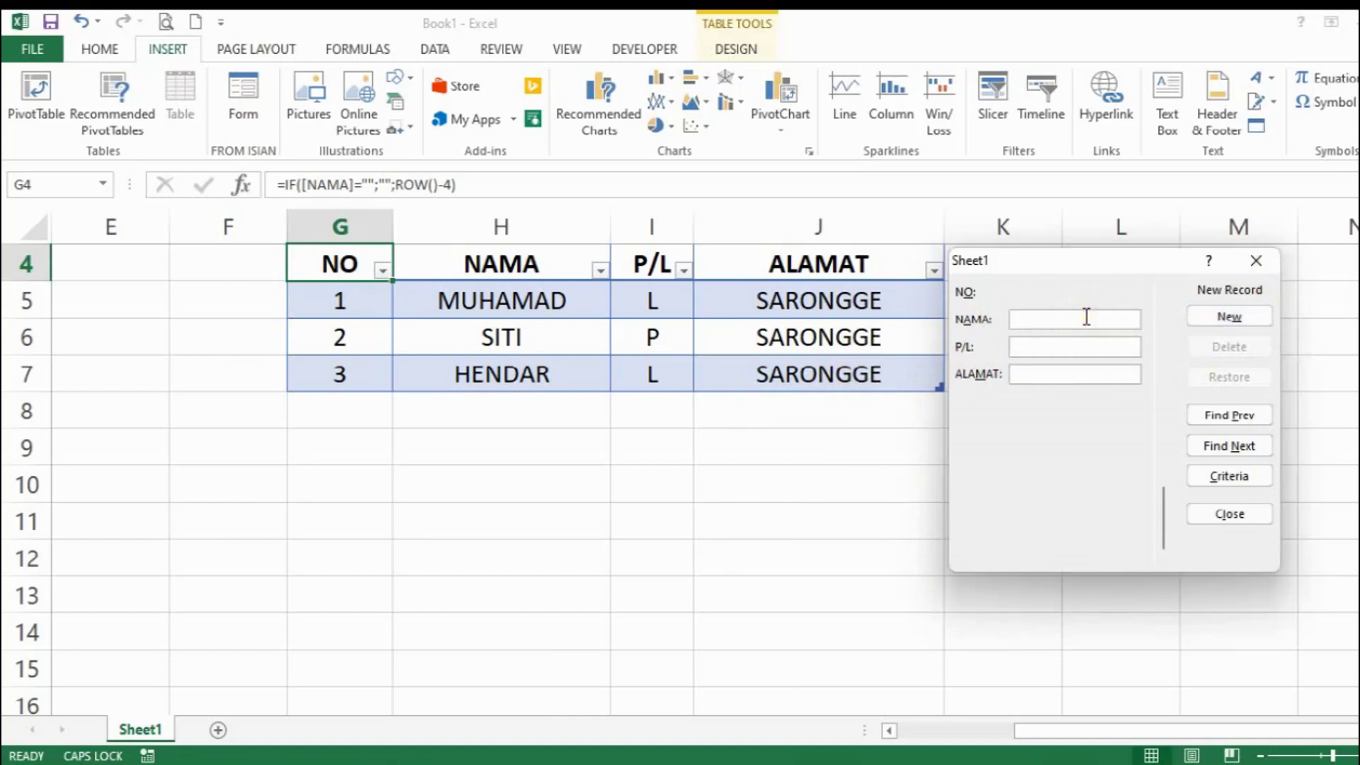
pyautogui.write('AHMAD')
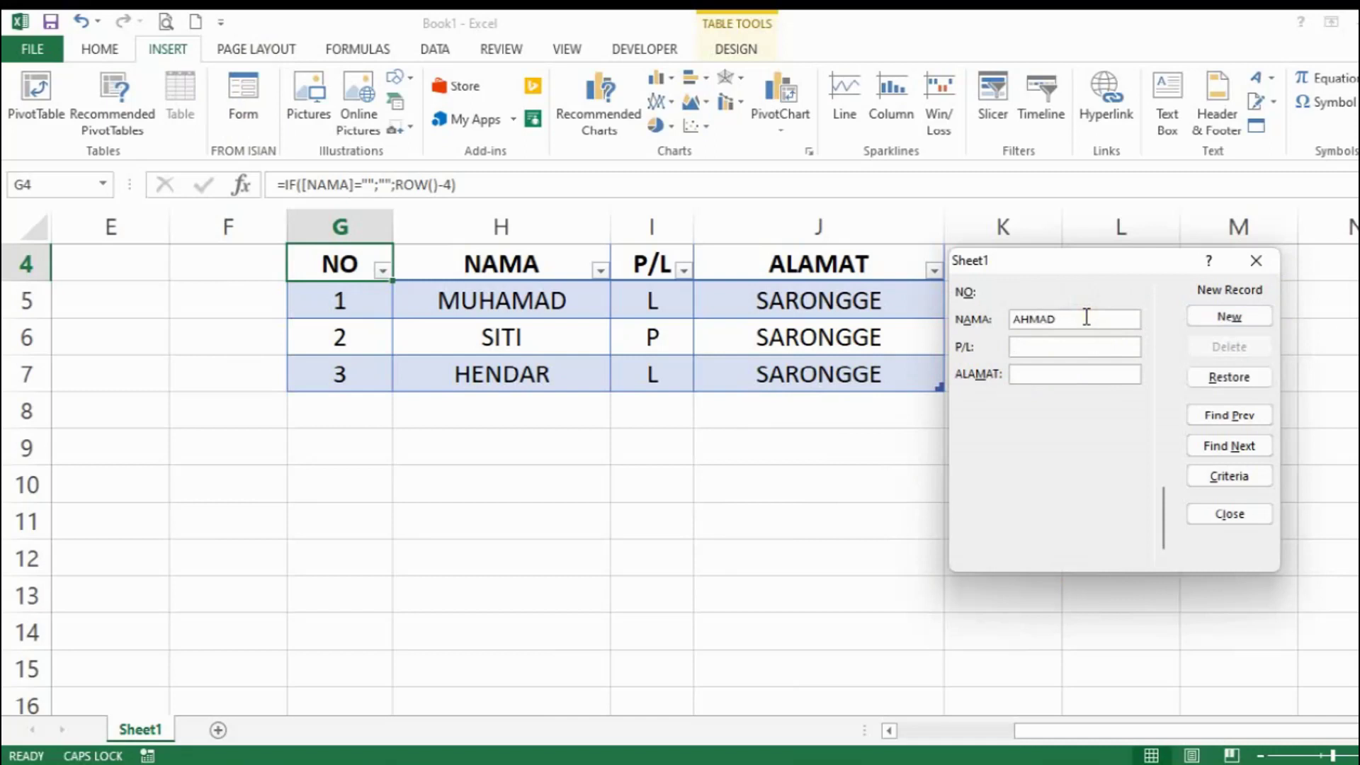
pyautogui.press('Tab')
pyautogui.write('L')
pyautogui.write('SRONGGE')
pyautogui.press('Return')
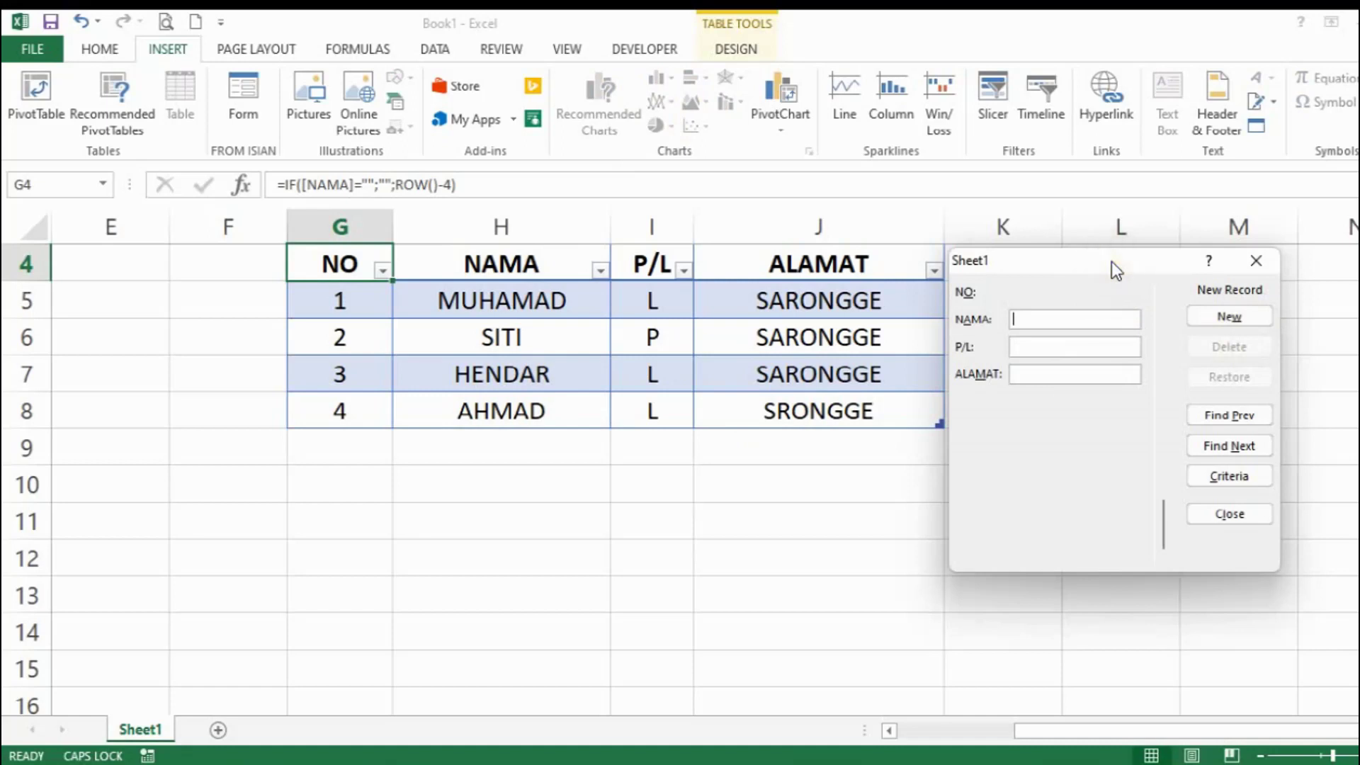
# Enter record 5 as BAKAR, L, MAJA in the form, then close the form.
pyautogui.write('BA')
pyautogui.write('KAR')
pyautogui.press('Tab')
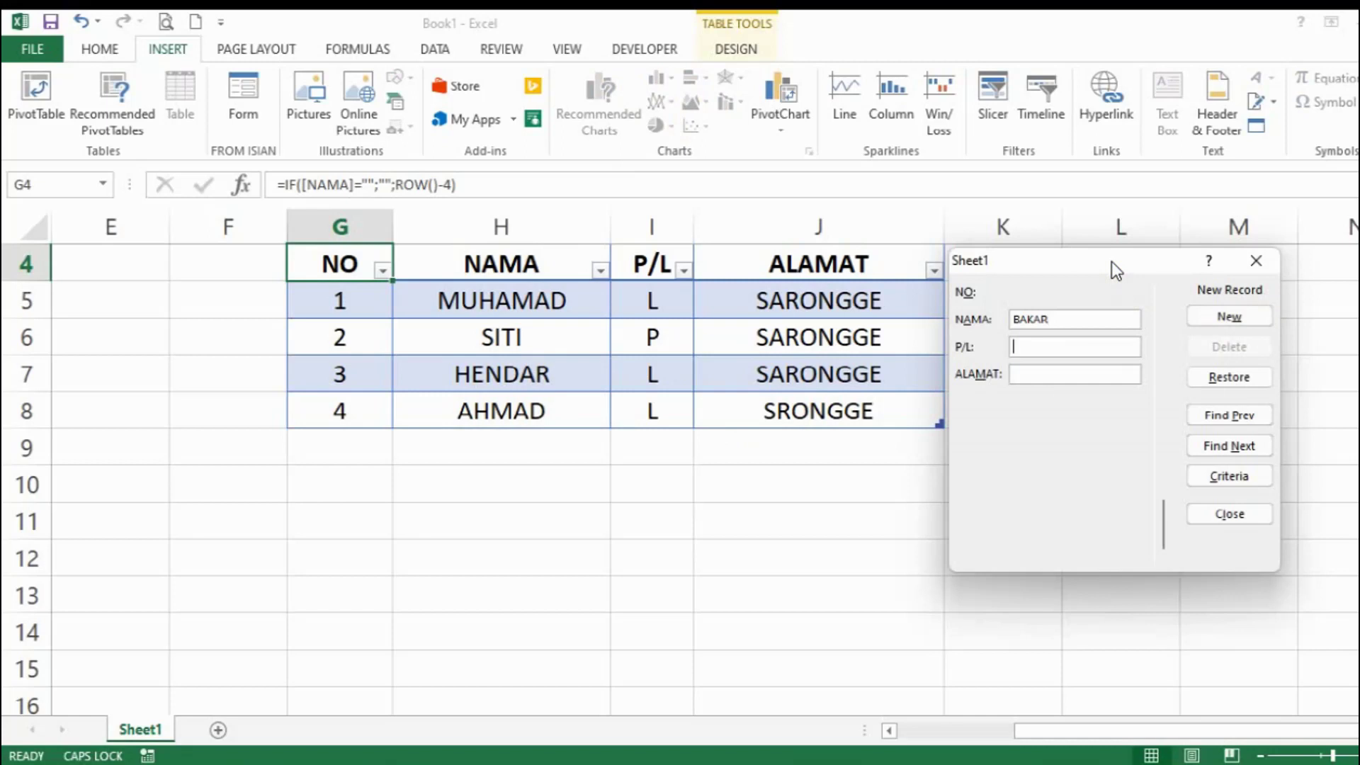
pyautogui.write('L')
pyautogui.press('Tab')
pyautogui.write('MAJA')
pyautogui.press('Return')
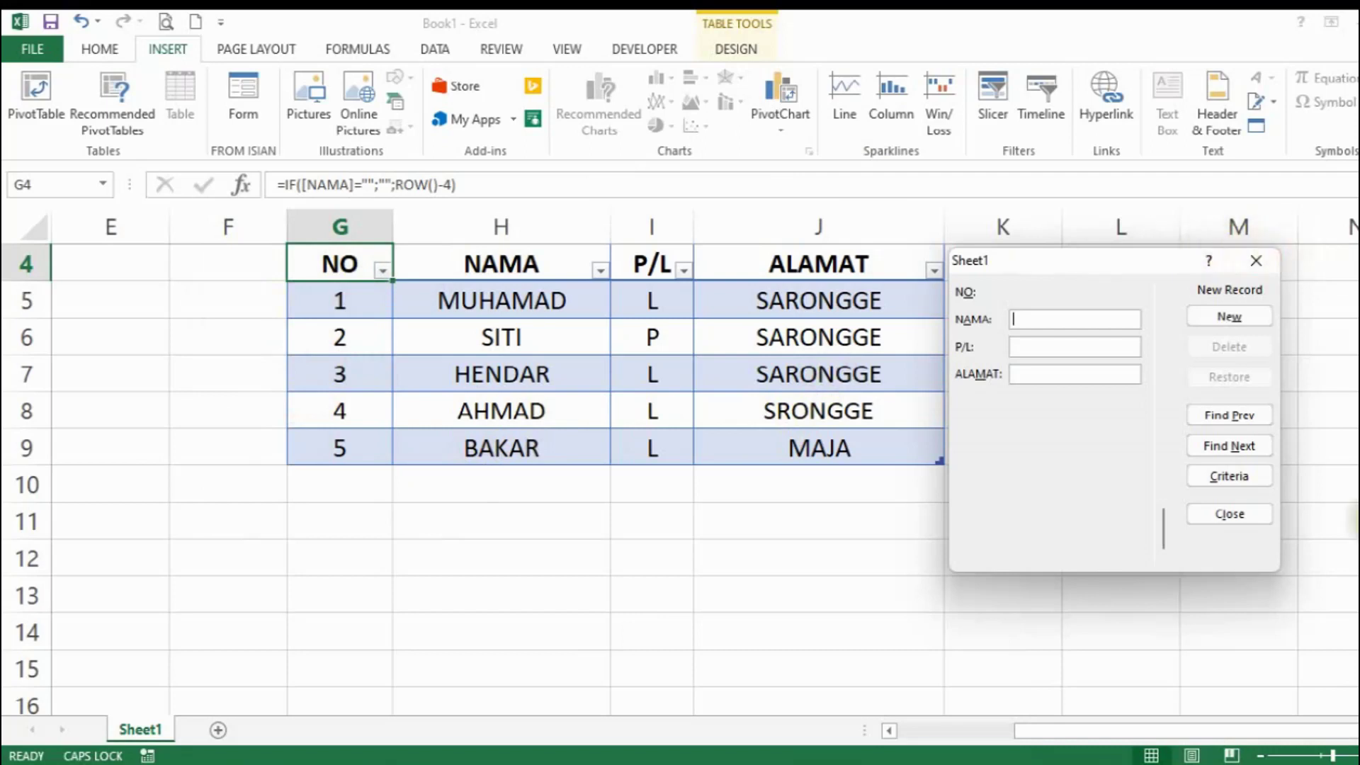
pyautogui.click(1268, 516)
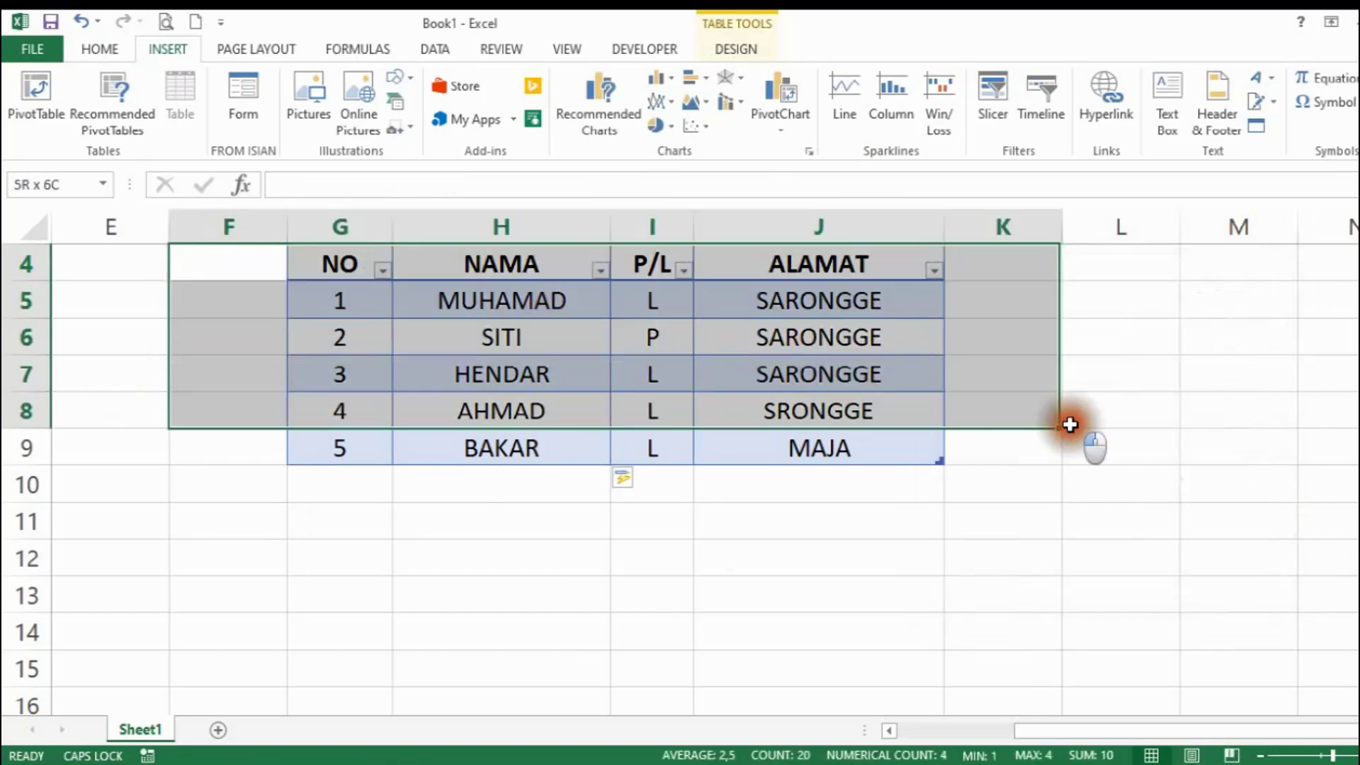
# Select F4:K9 and delete its sheet columns, removing the whole table.
pyautogui.moveTo(202, 261); pyautogui.dragTo(1085, 457)
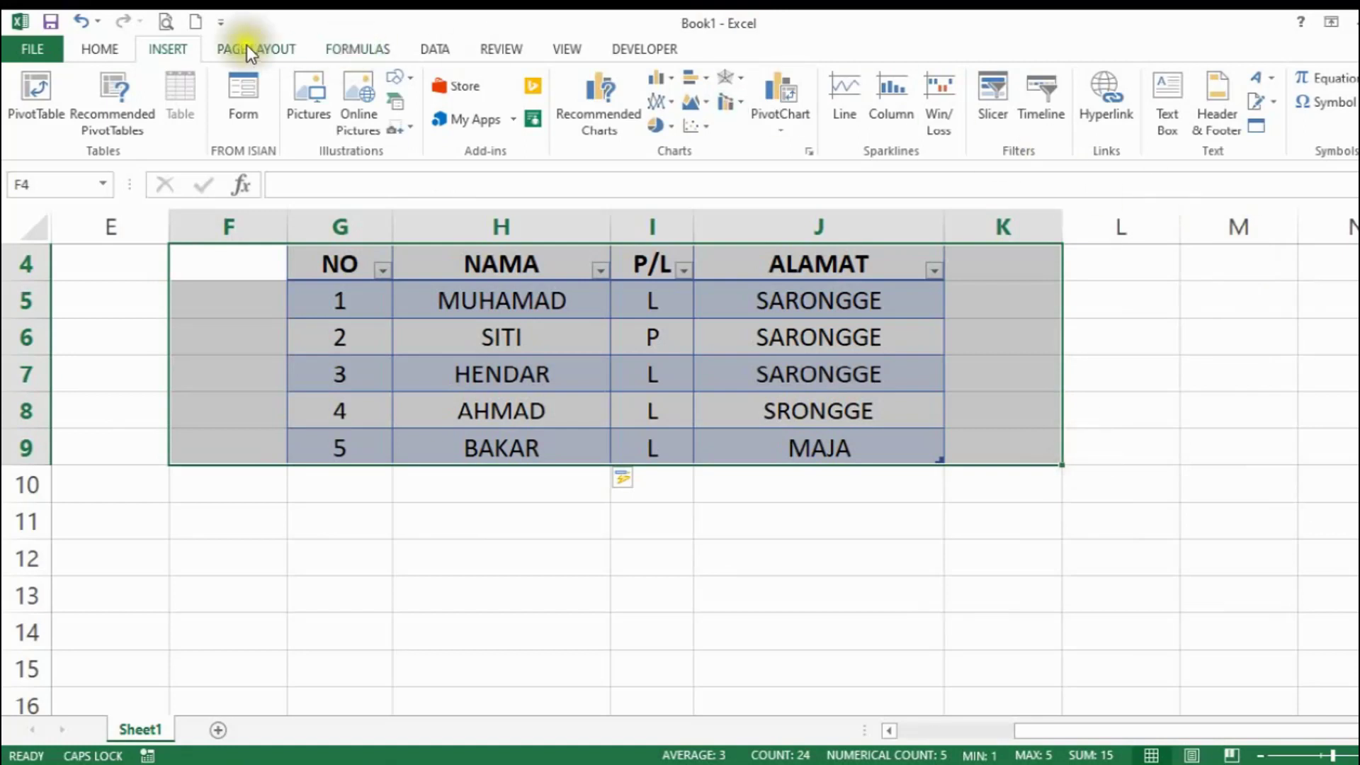
pyautogui.click(100, 48)
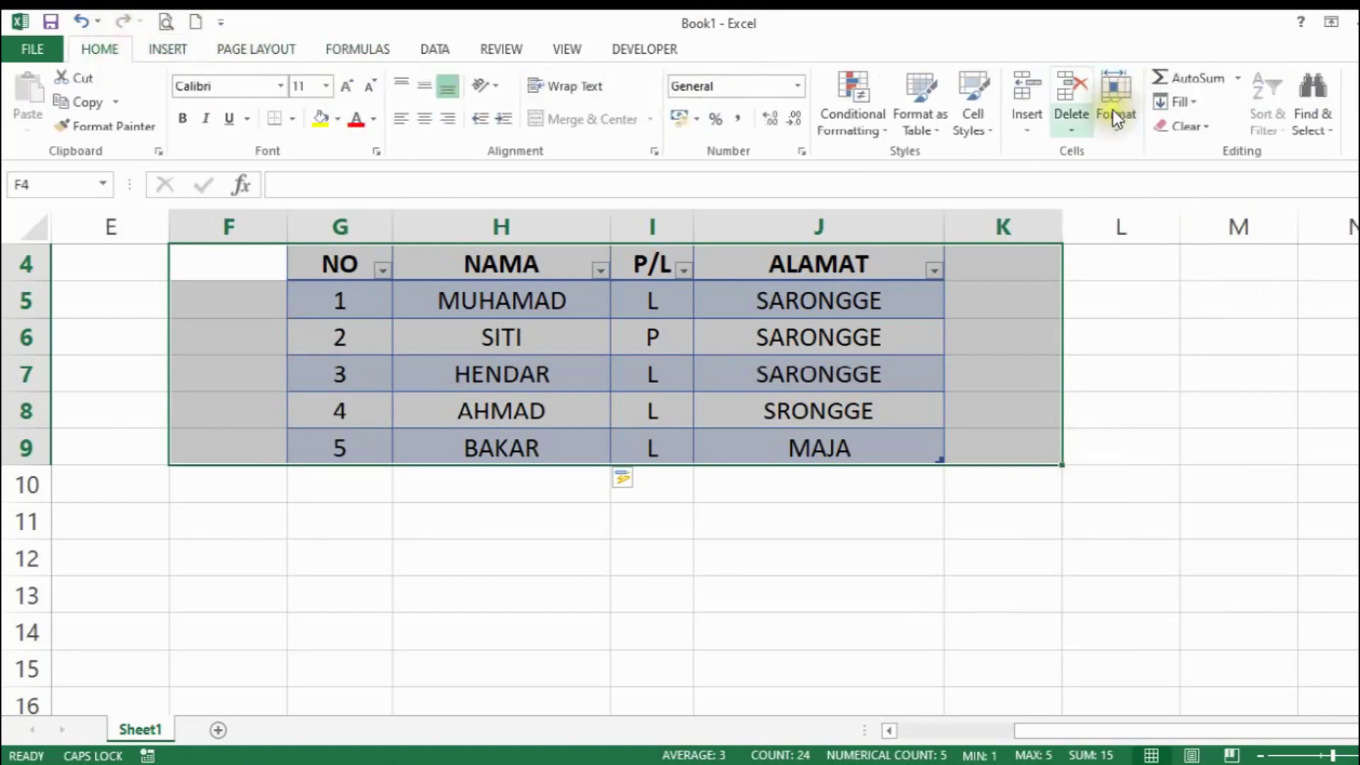
pyautogui.click(1074, 119)
pyautogui.click(1120, 202)
pyautogui.click(992, 424)
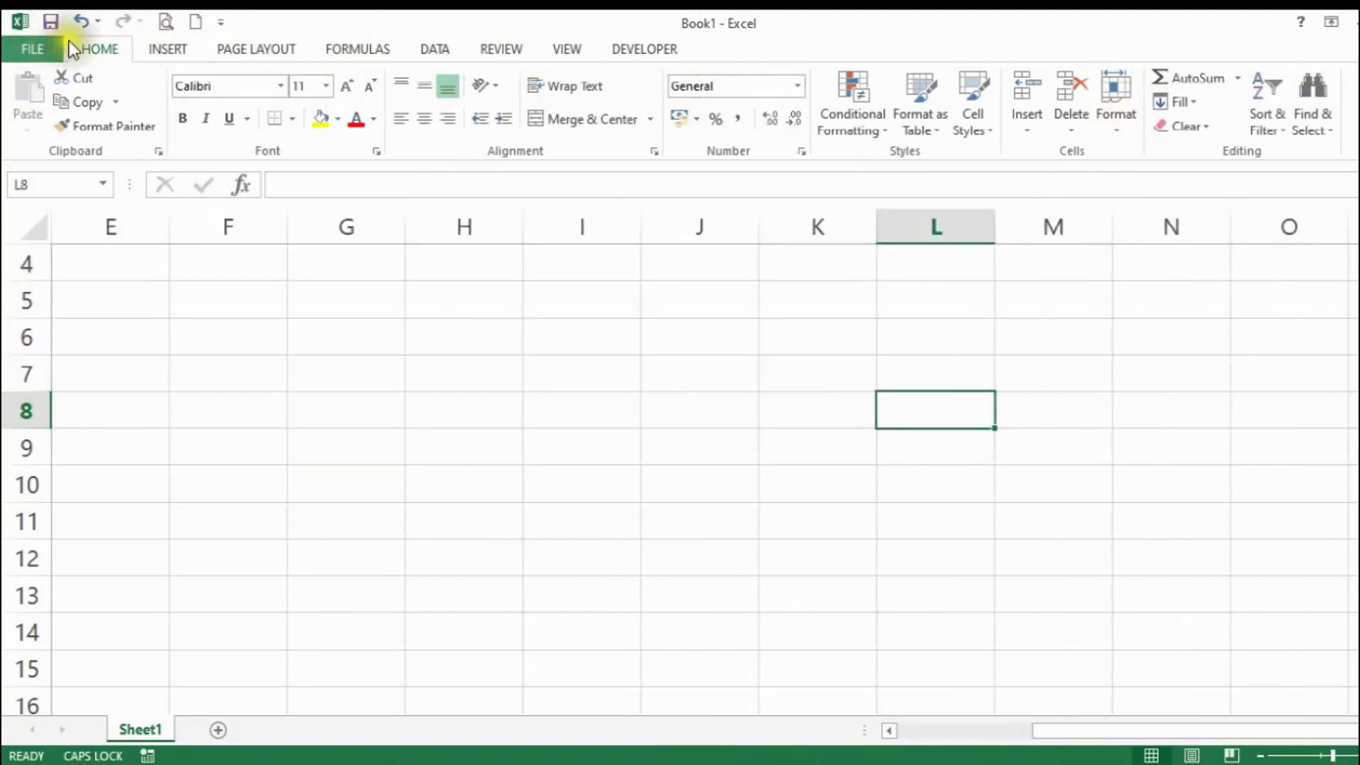
# Try the Form command on Insert, then go to Excel Options' Customize Ribbon page.
pyautogui.click(187, 47)
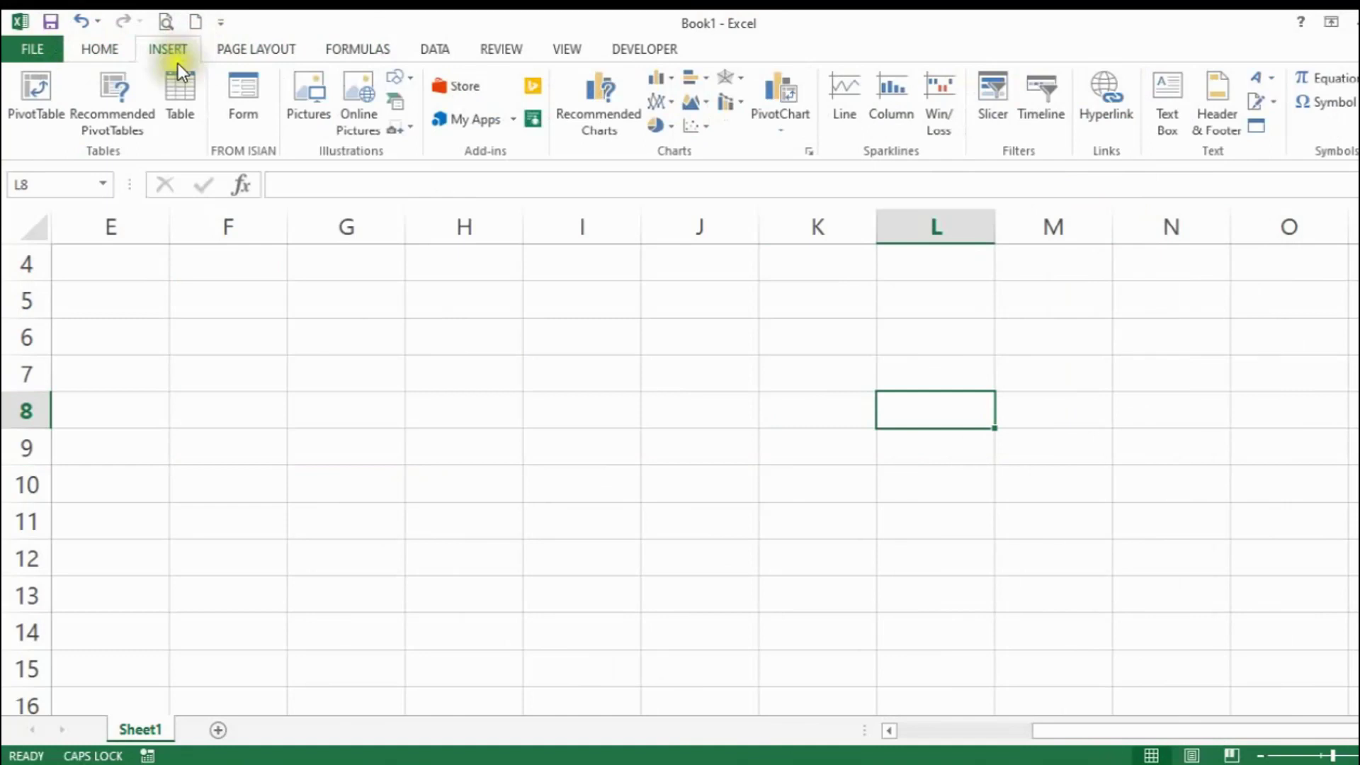
pyautogui.click(255, 111)
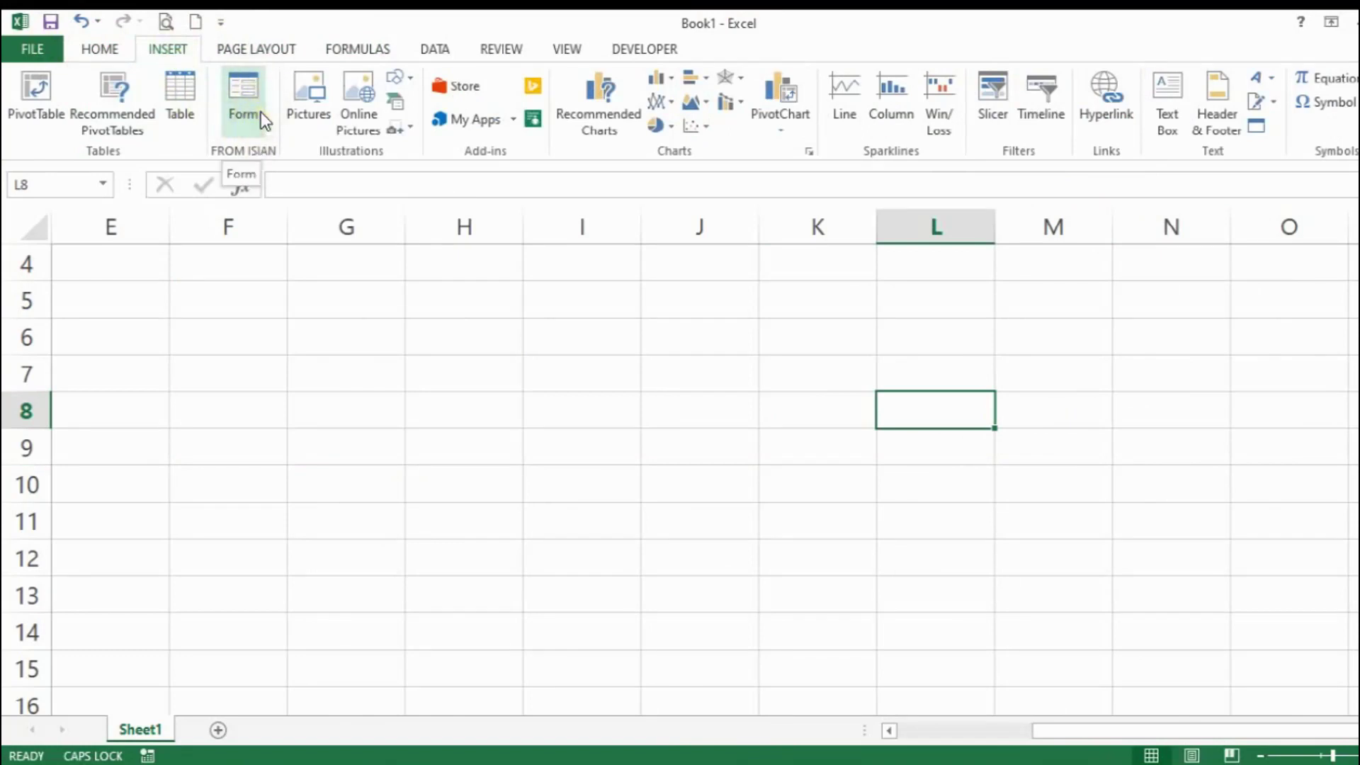
pyautogui.click(53, 38)
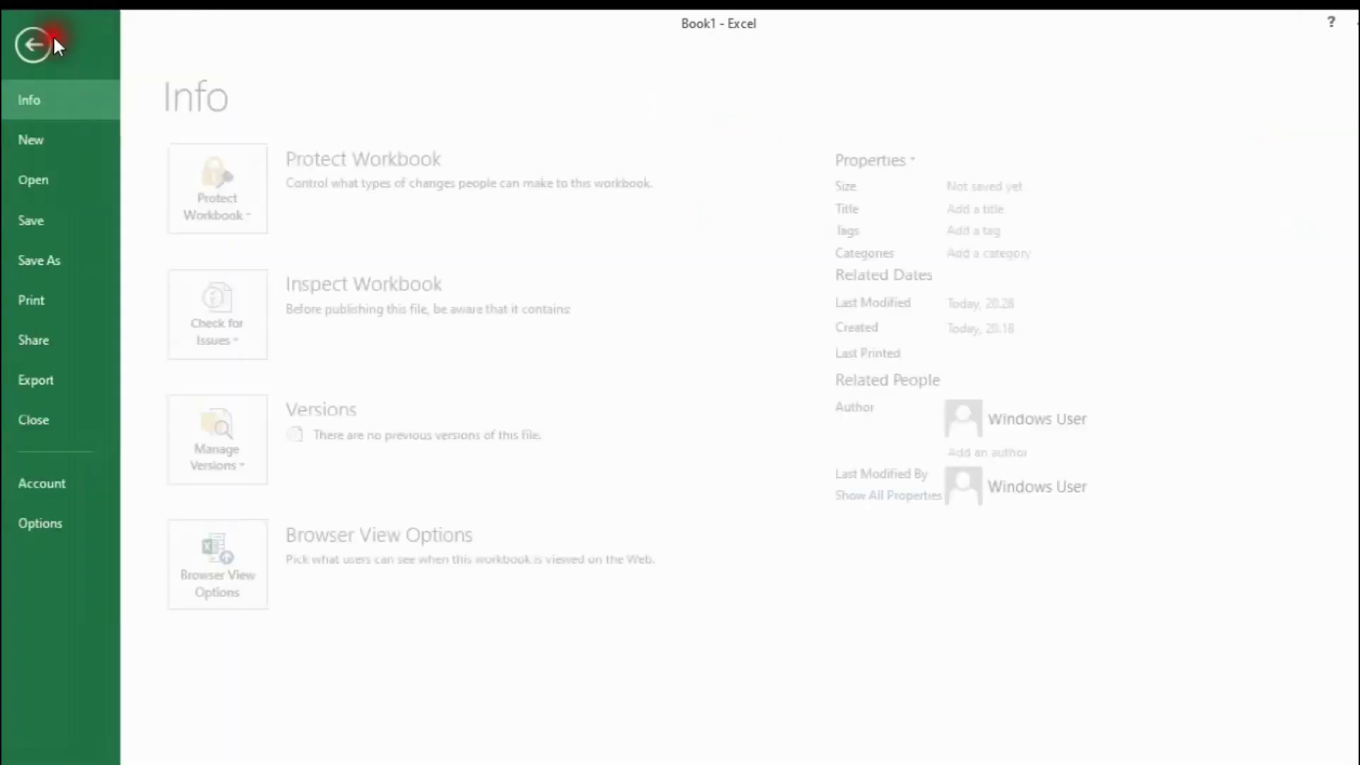
pyautogui.click(28, 522)
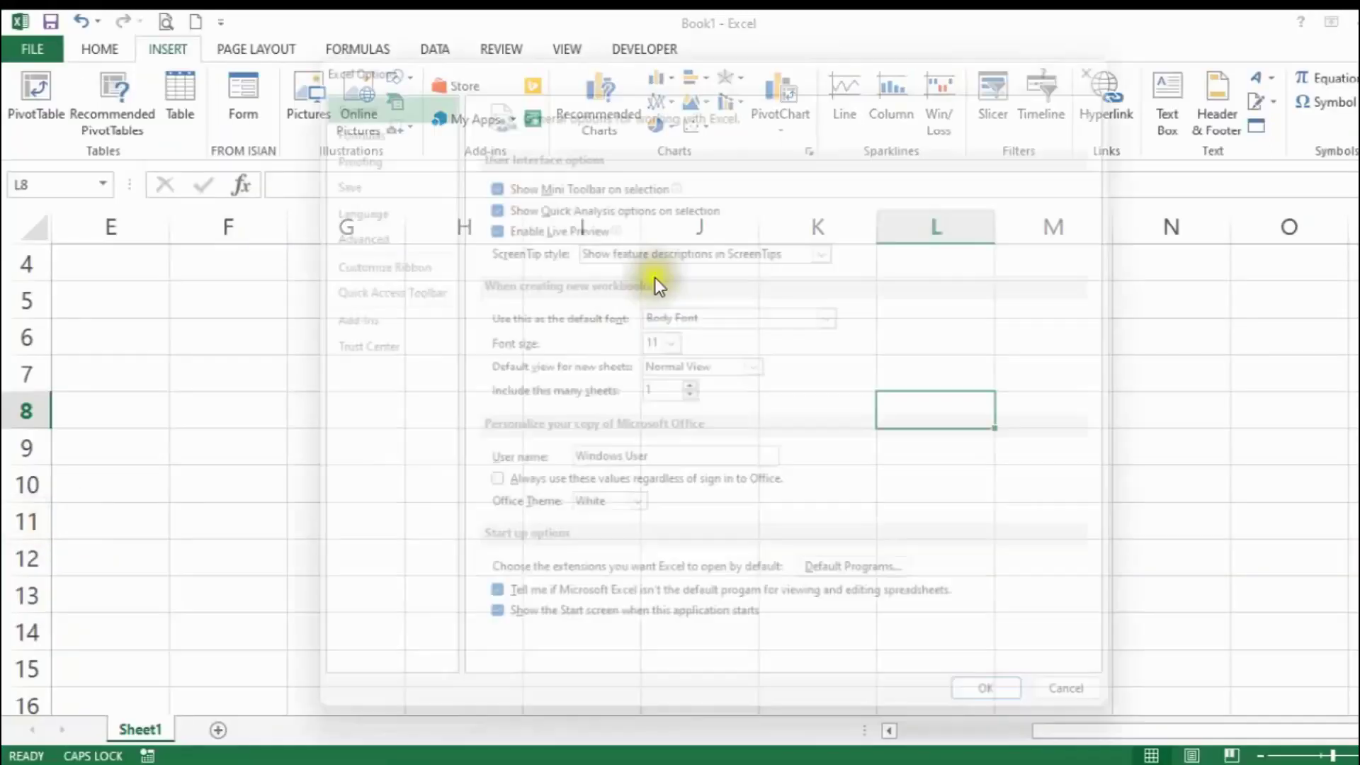
pyautogui.click(376, 257)
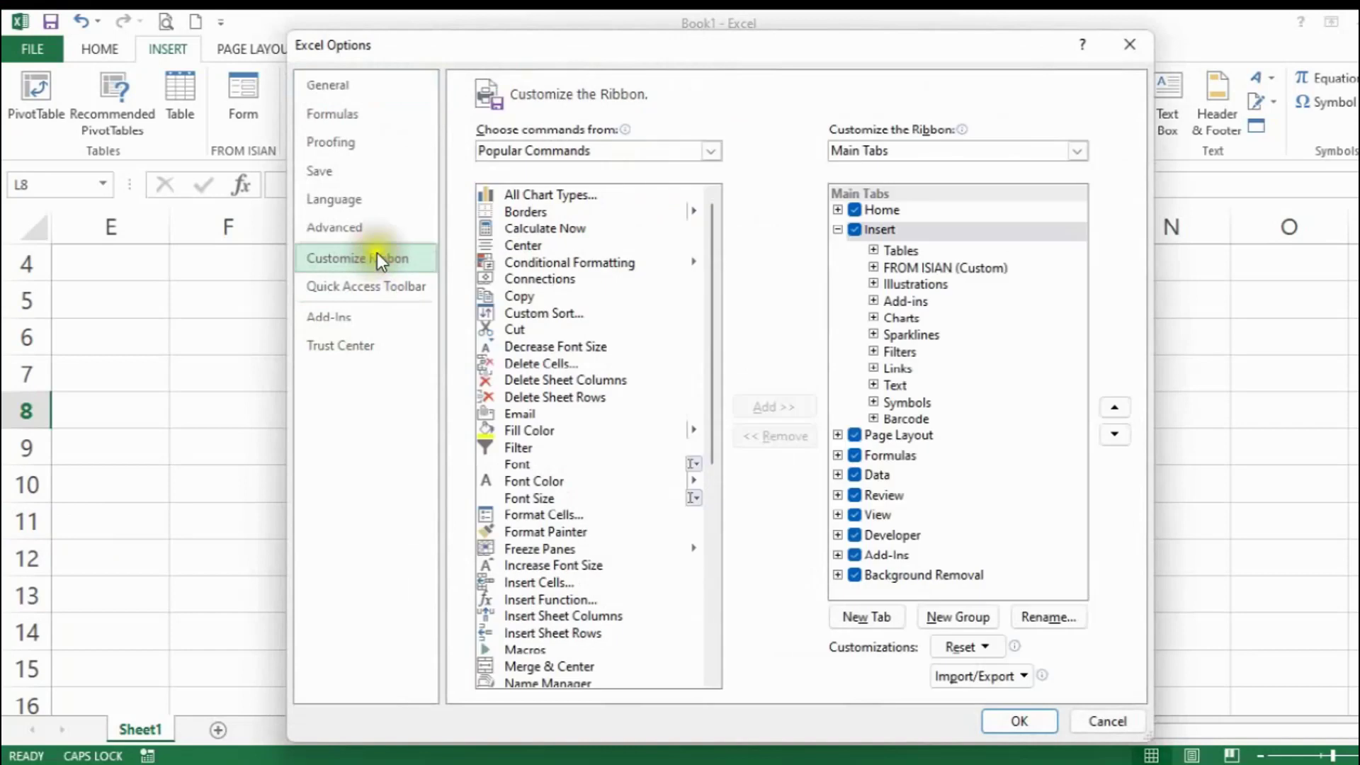
# Remove the FROM ISIAN (Custom) group from the Insert tab and confirm with OK.
pyautogui.click(935, 248)
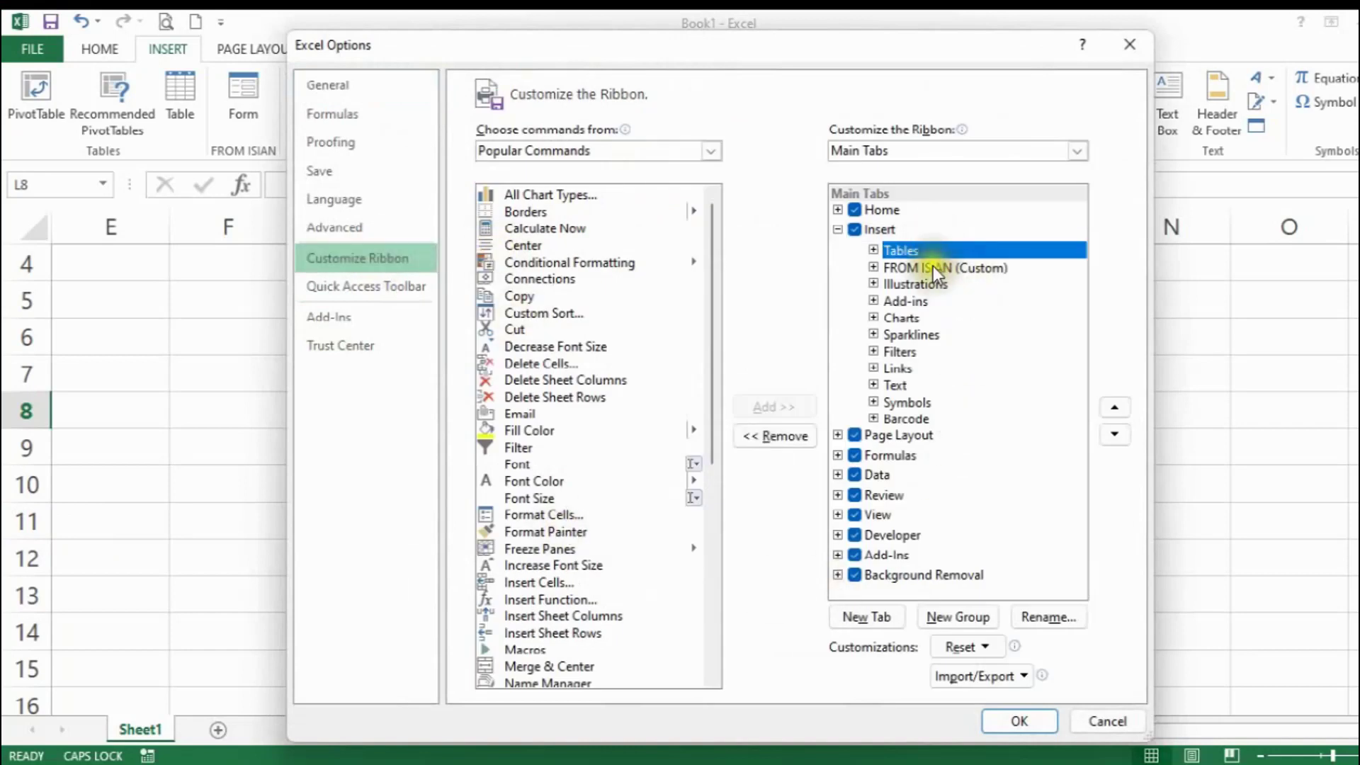
pyautogui.click(933, 268)
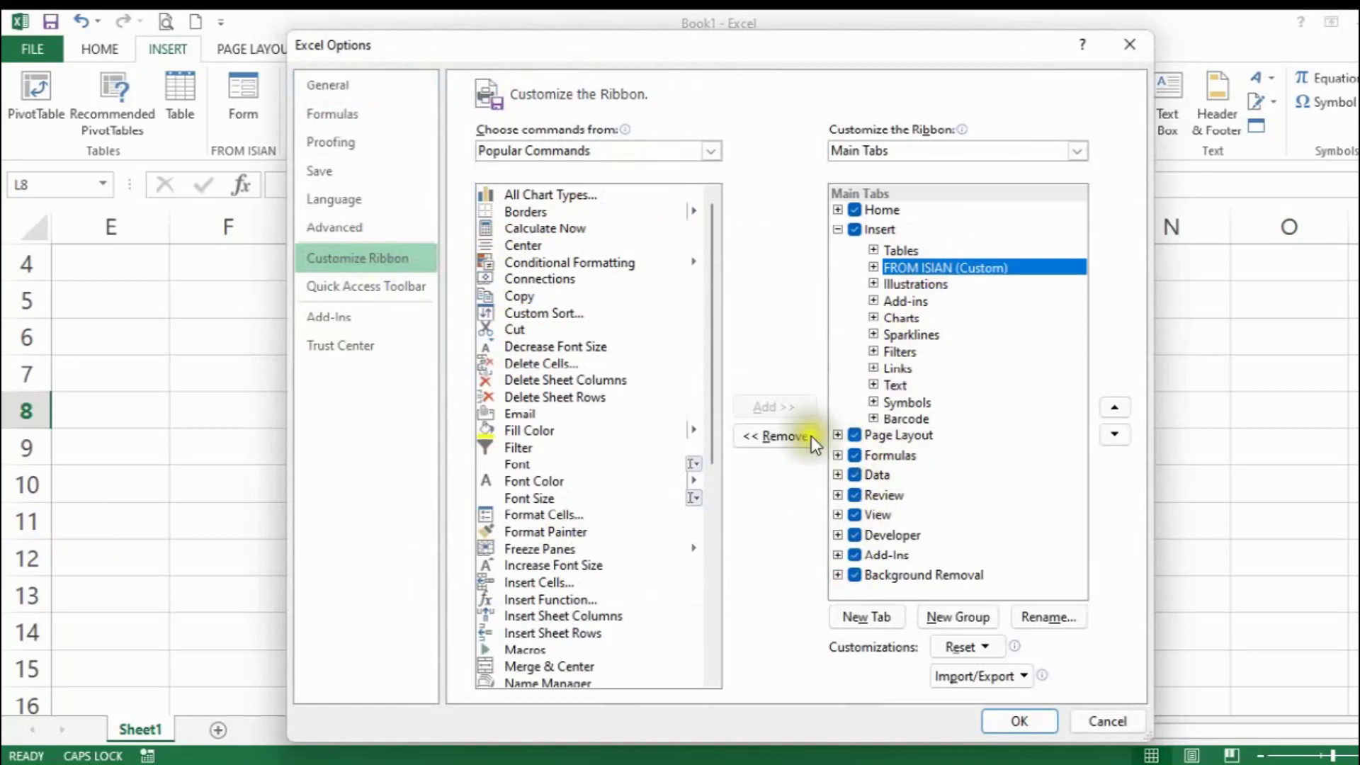
pyautogui.click(782, 436)
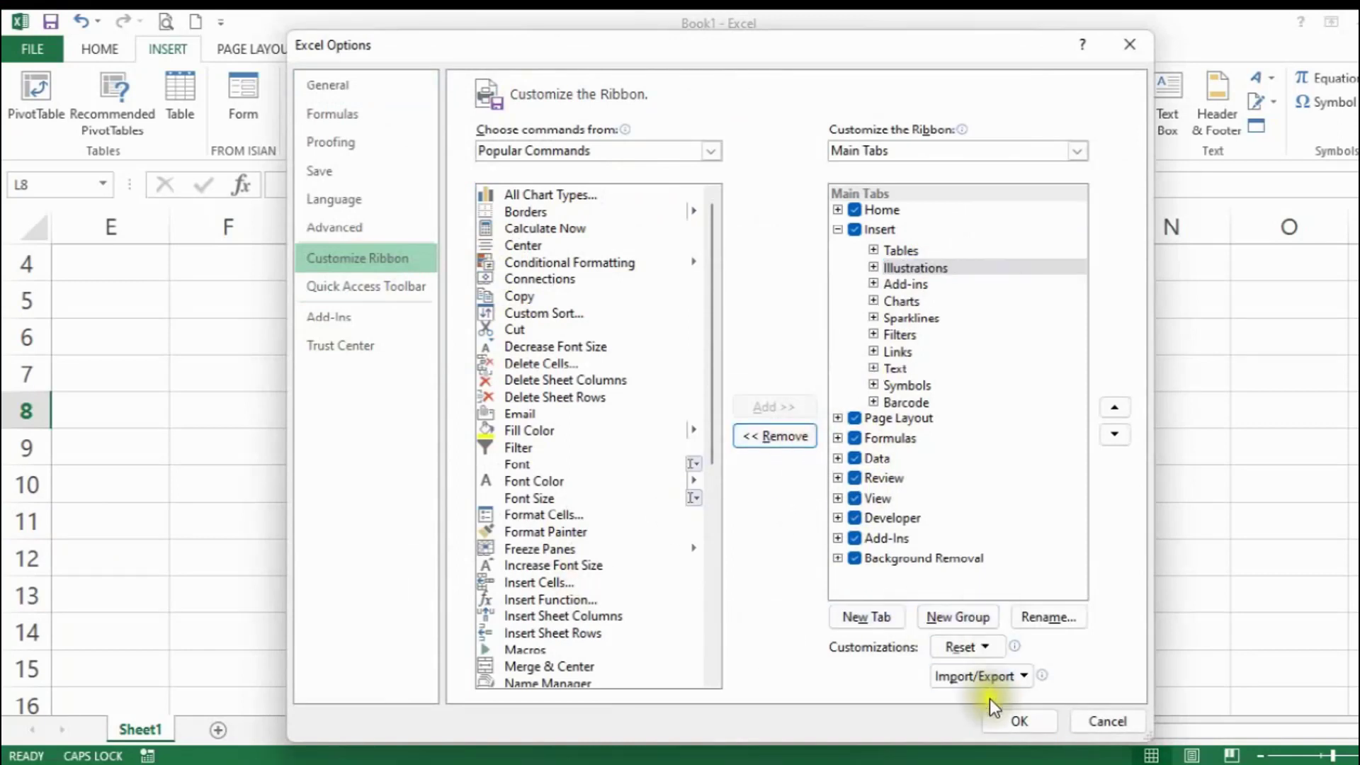
pyautogui.click(1041, 721)
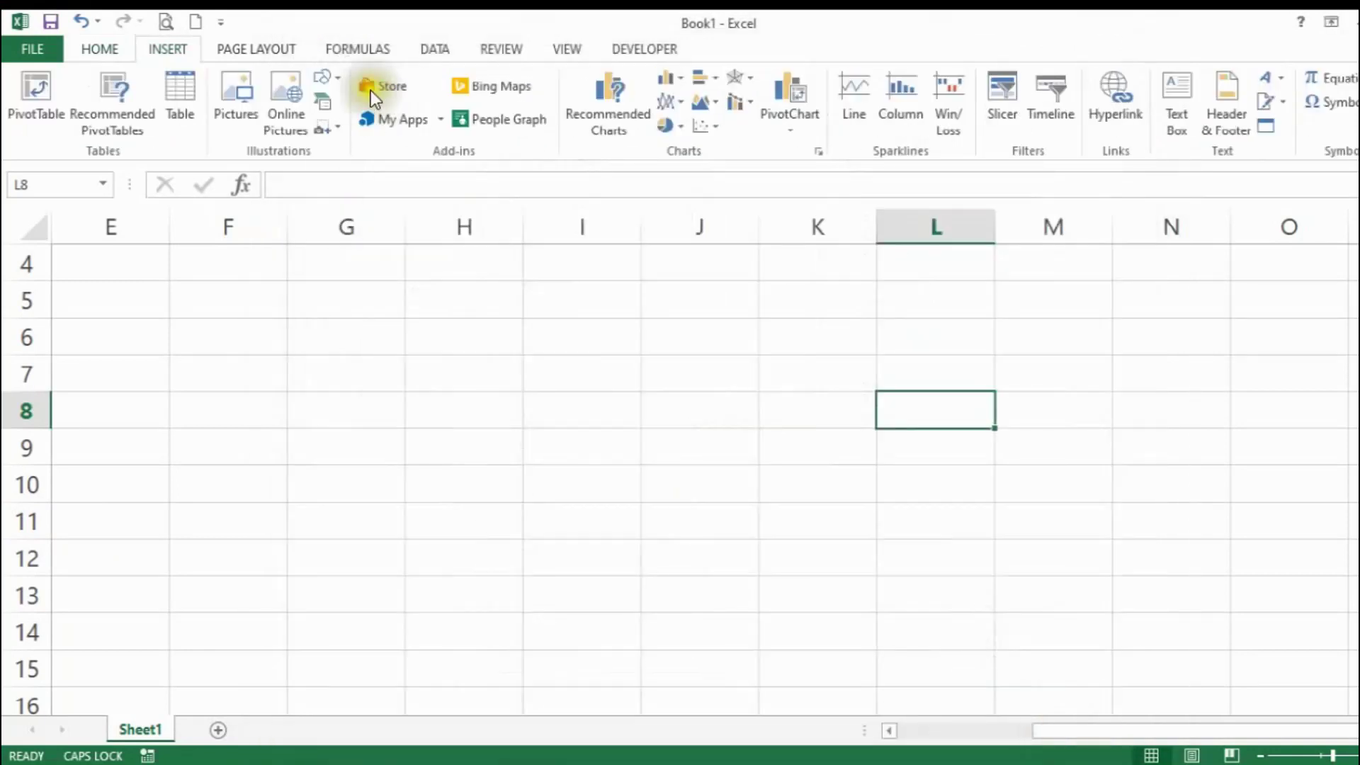
pyautogui.click(568, 285)
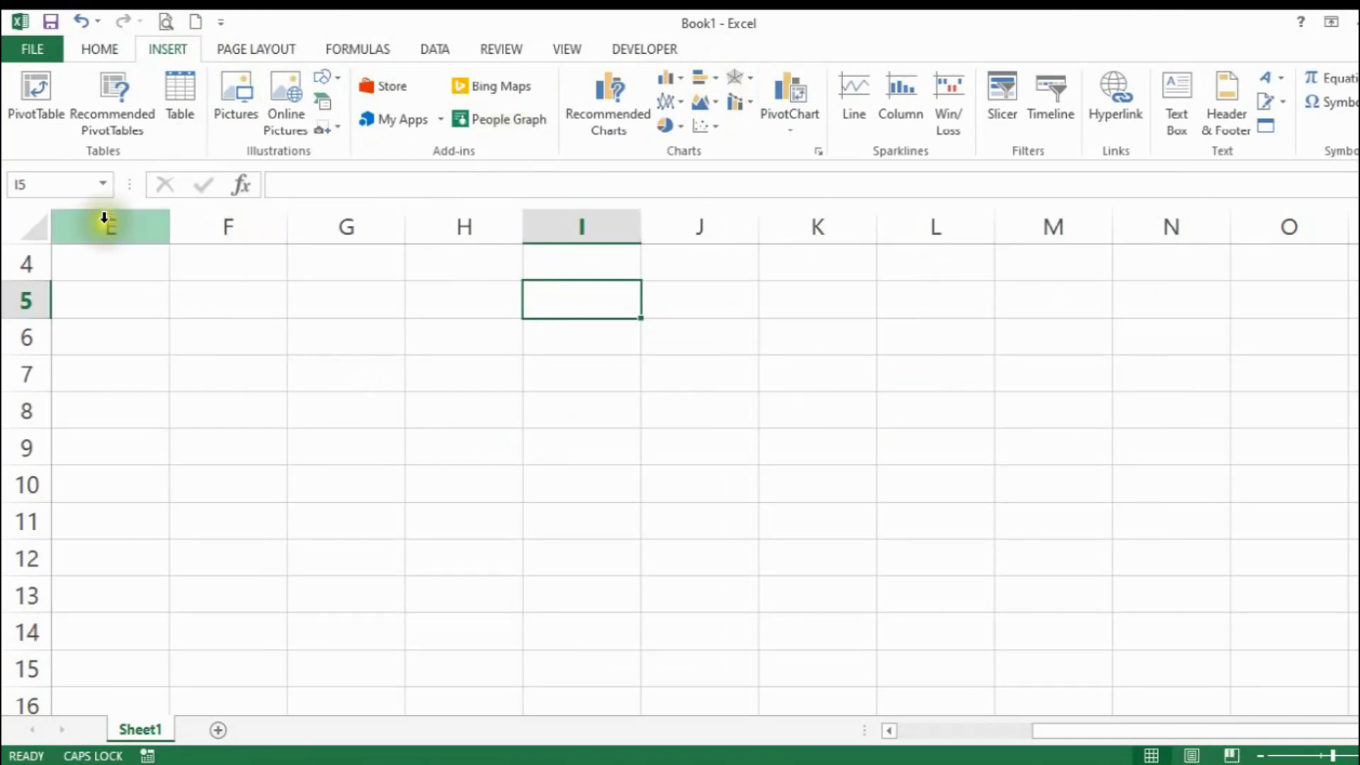
# Open the File menu, go back to the sheet, then reopen File and choose Options.
pyautogui.click(39, 48)
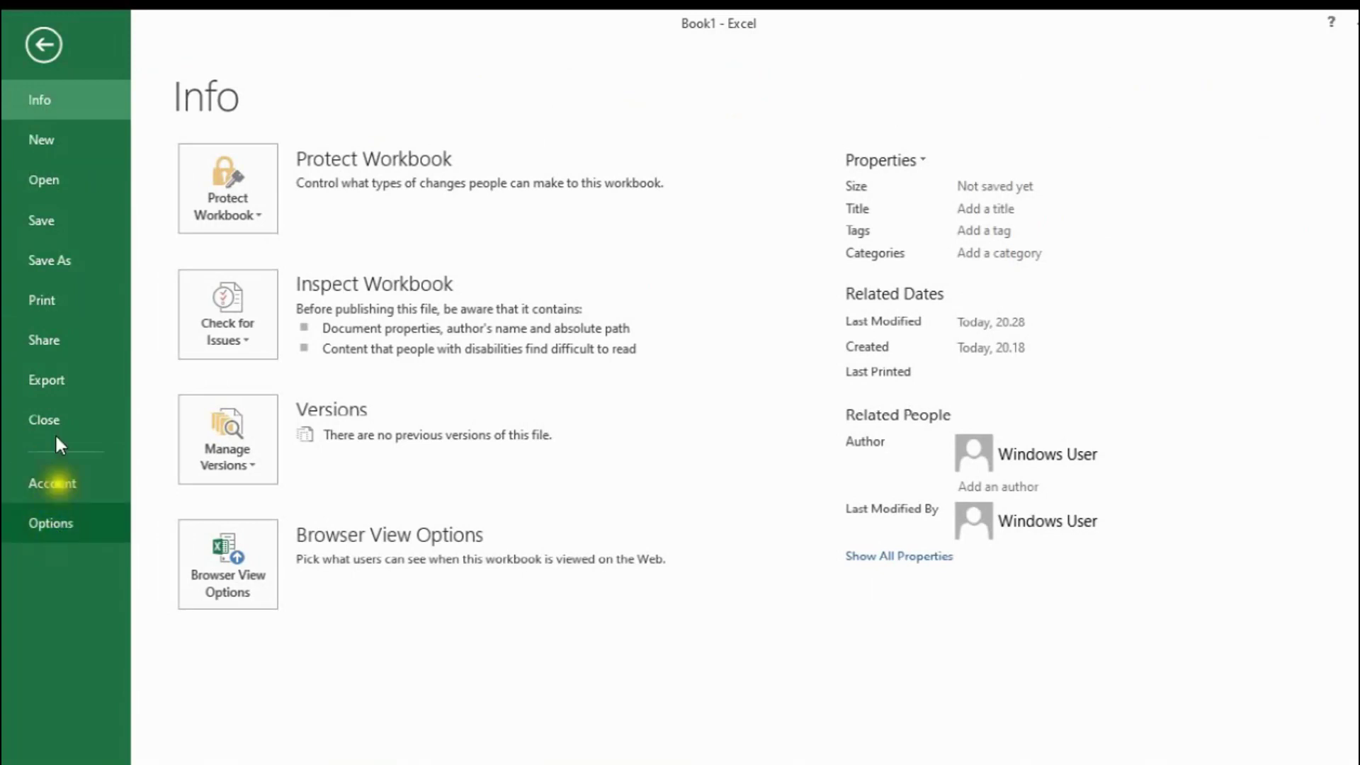
pyautogui.click(46, 39)
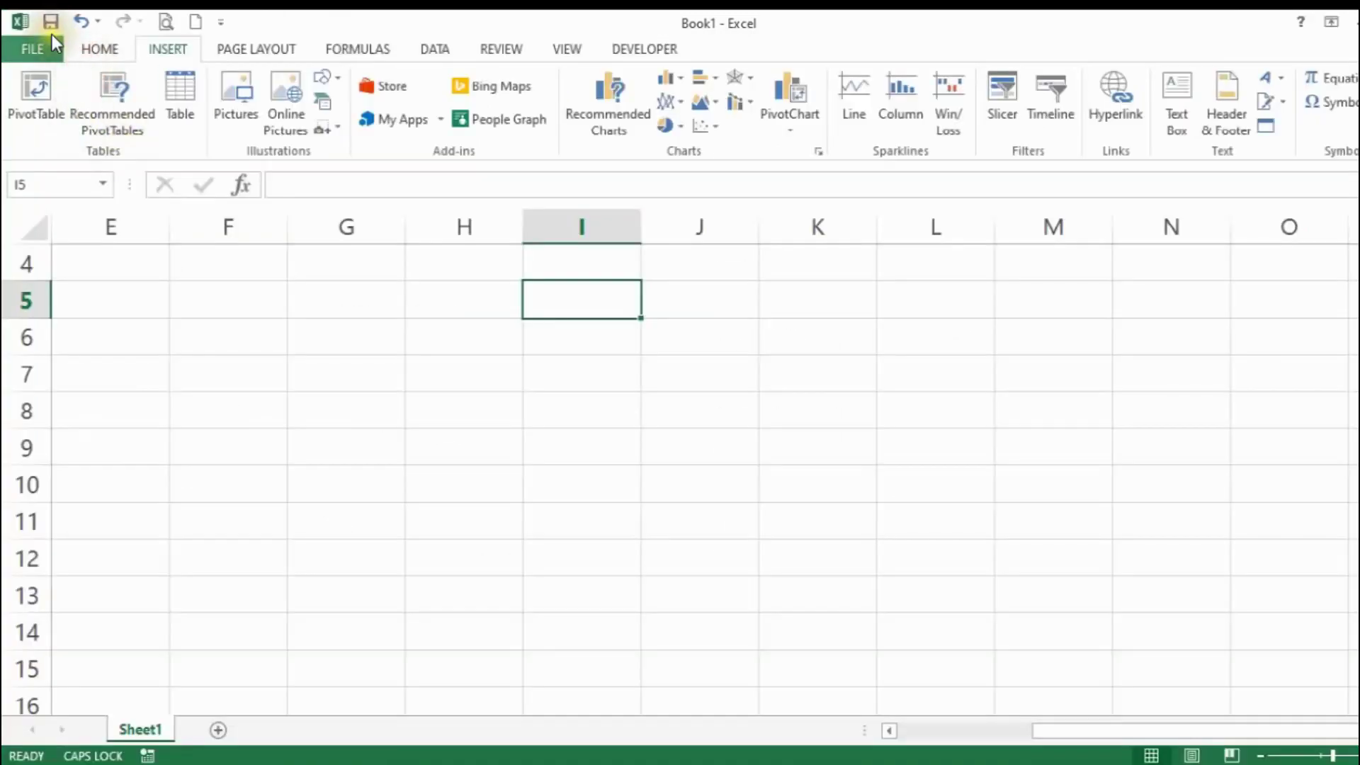
pyautogui.click(45, 40)
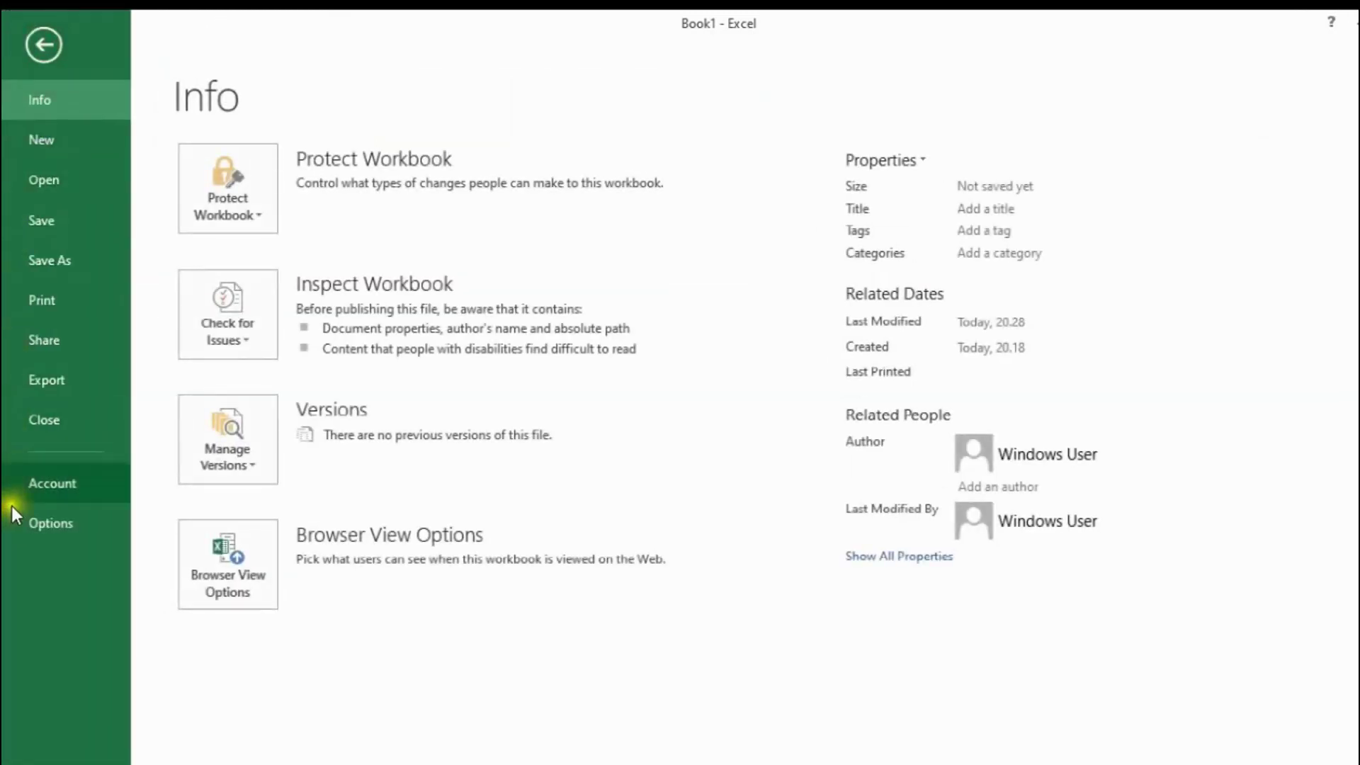
pyautogui.click(67, 526)
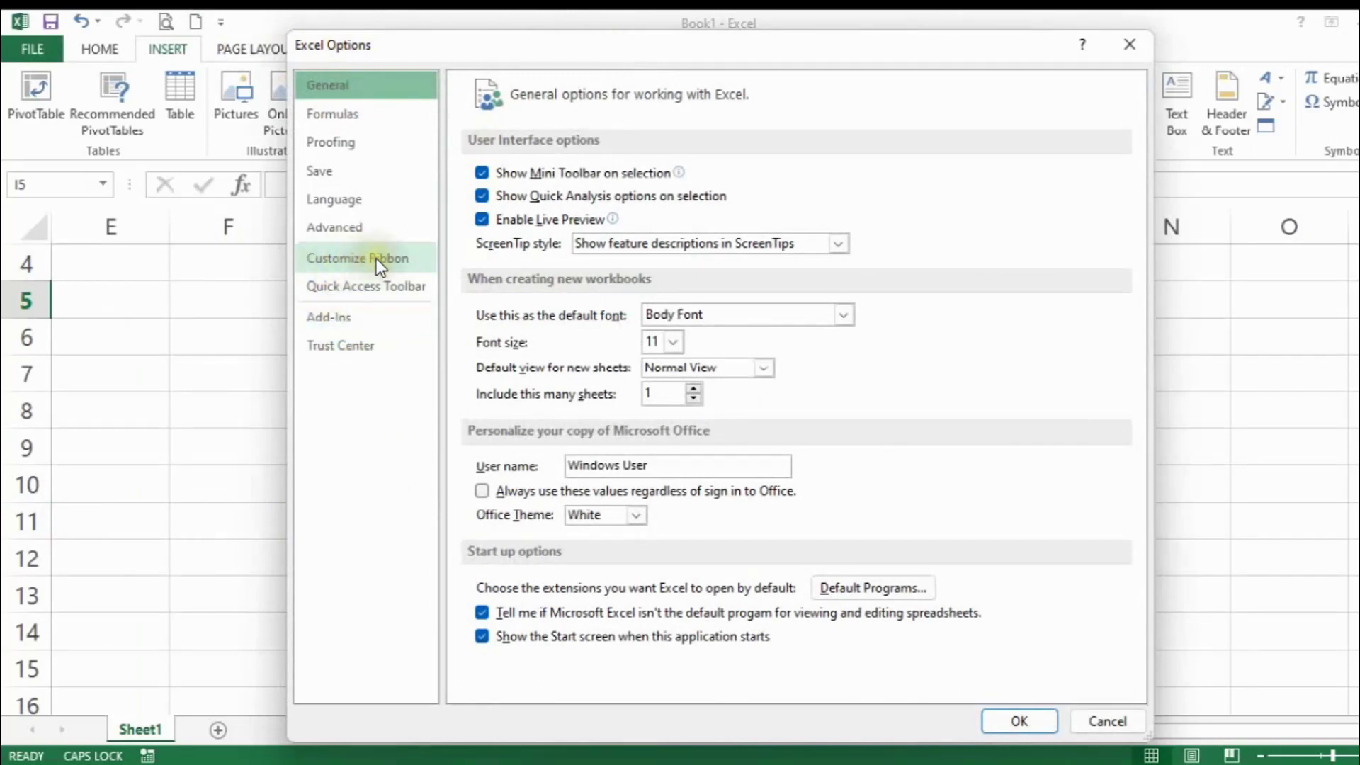
# On Customize Ribbon, list the Commands Not in the Ribbon.
pyautogui.click(416, 263)
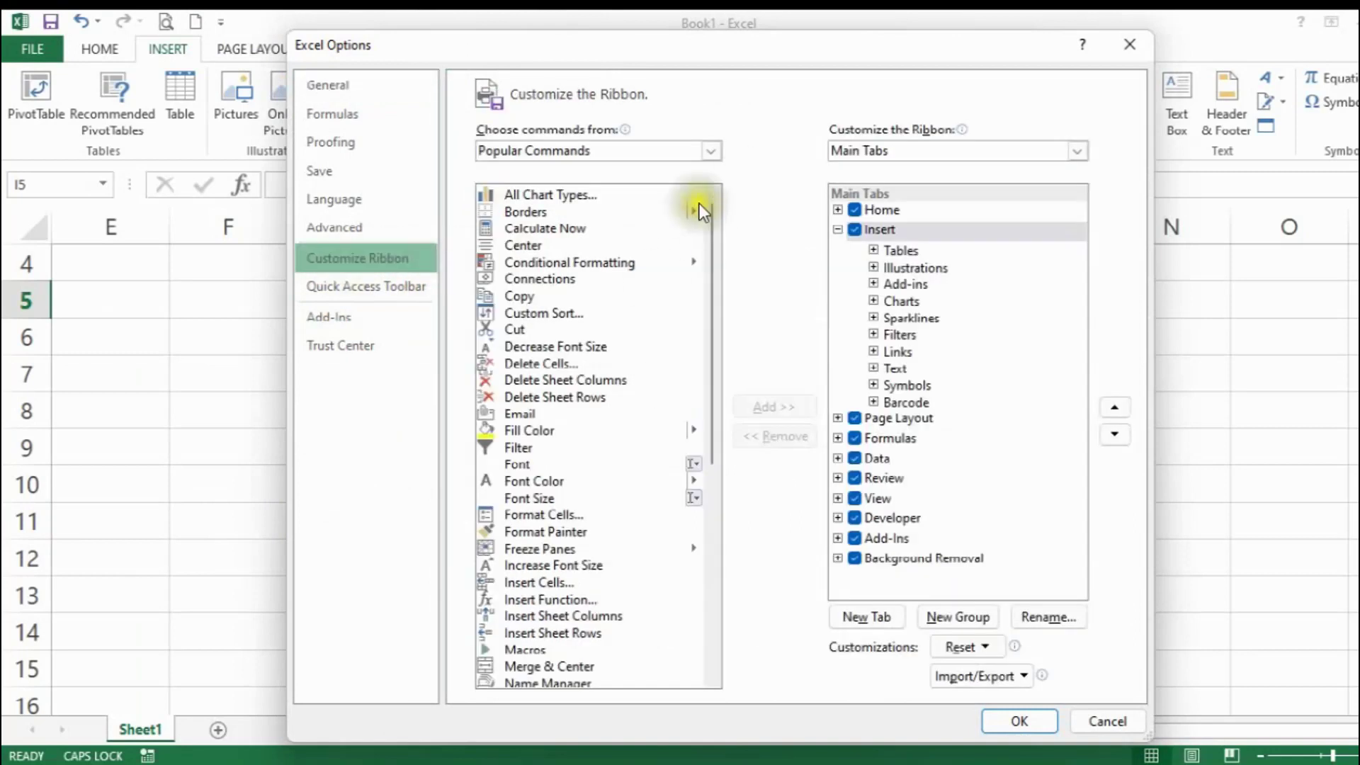
pyautogui.click(720, 146)
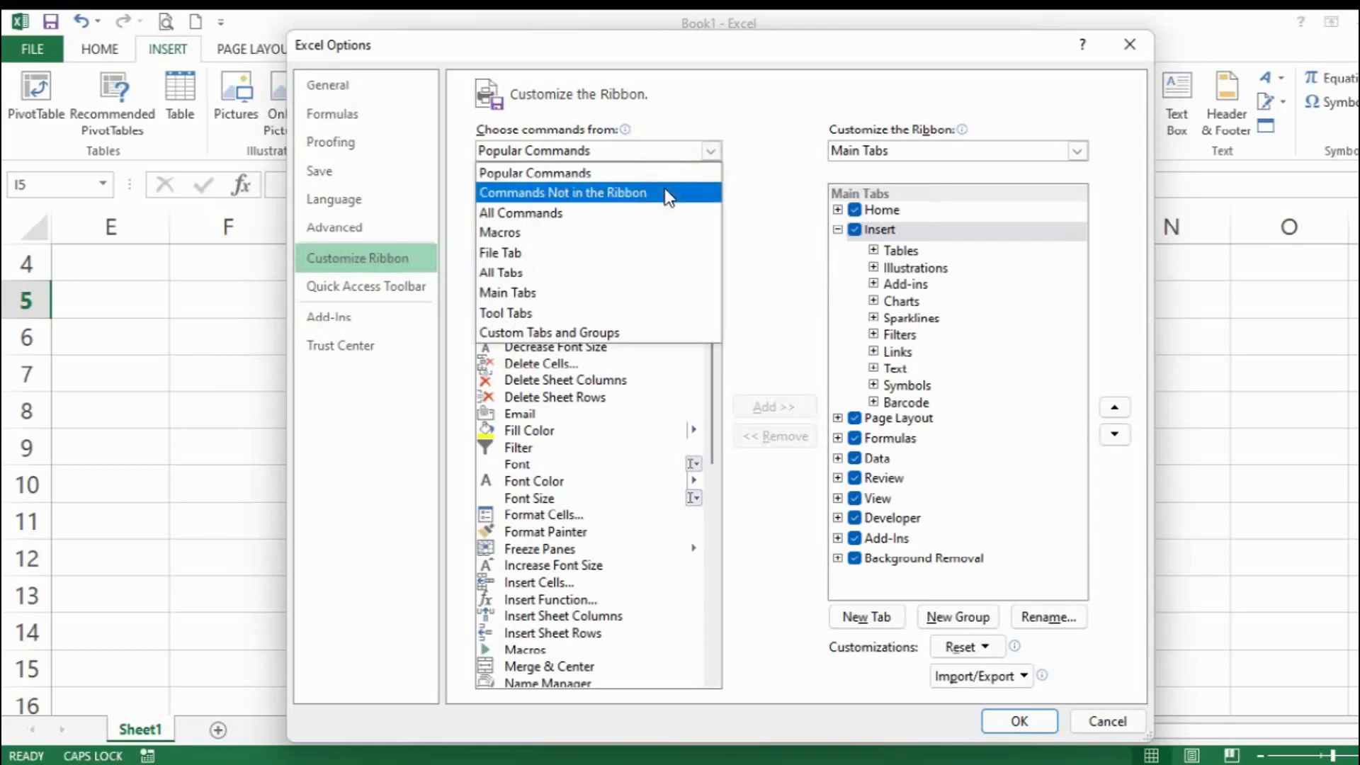
pyautogui.click(667, 193)
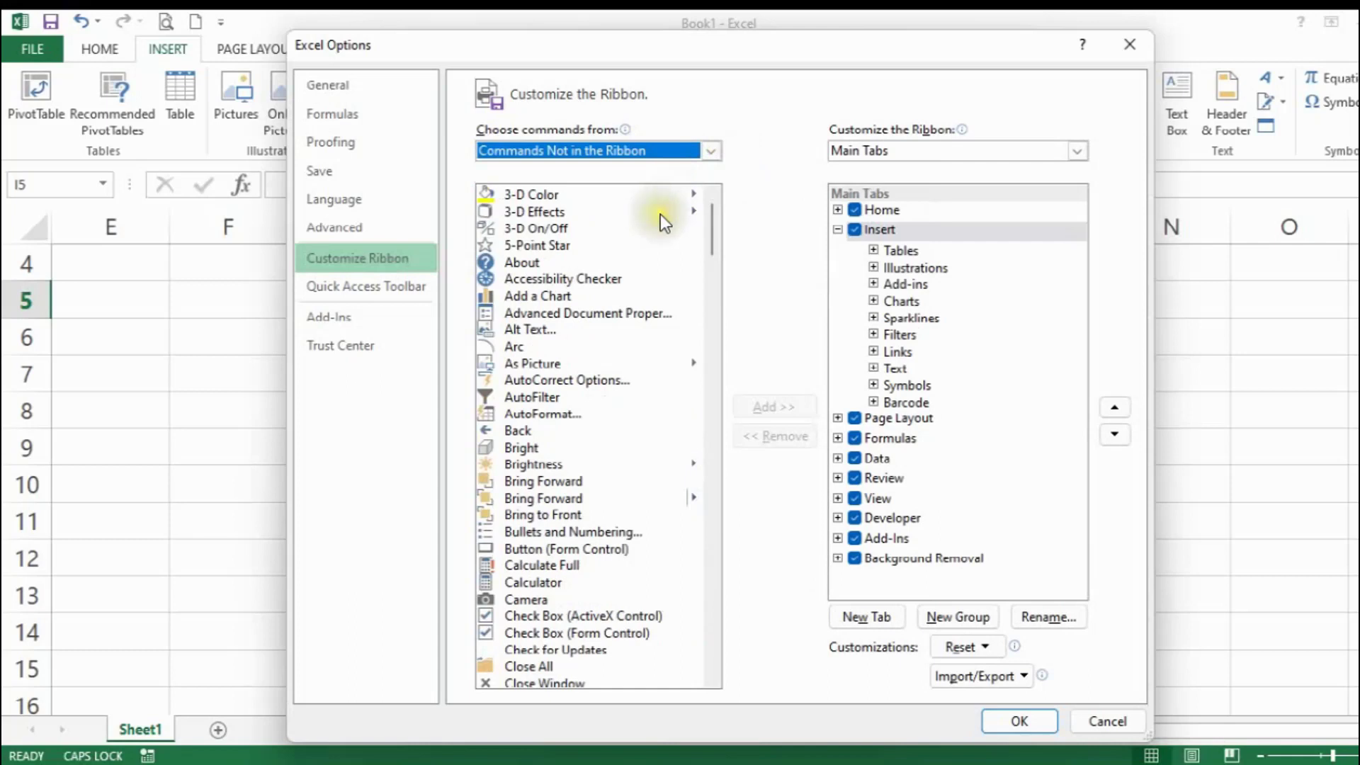
# Find Form... in the list, try adding it to Insert, and dismiss the custom-group warning.
pyautogui.scroll(-2, 692, 256)
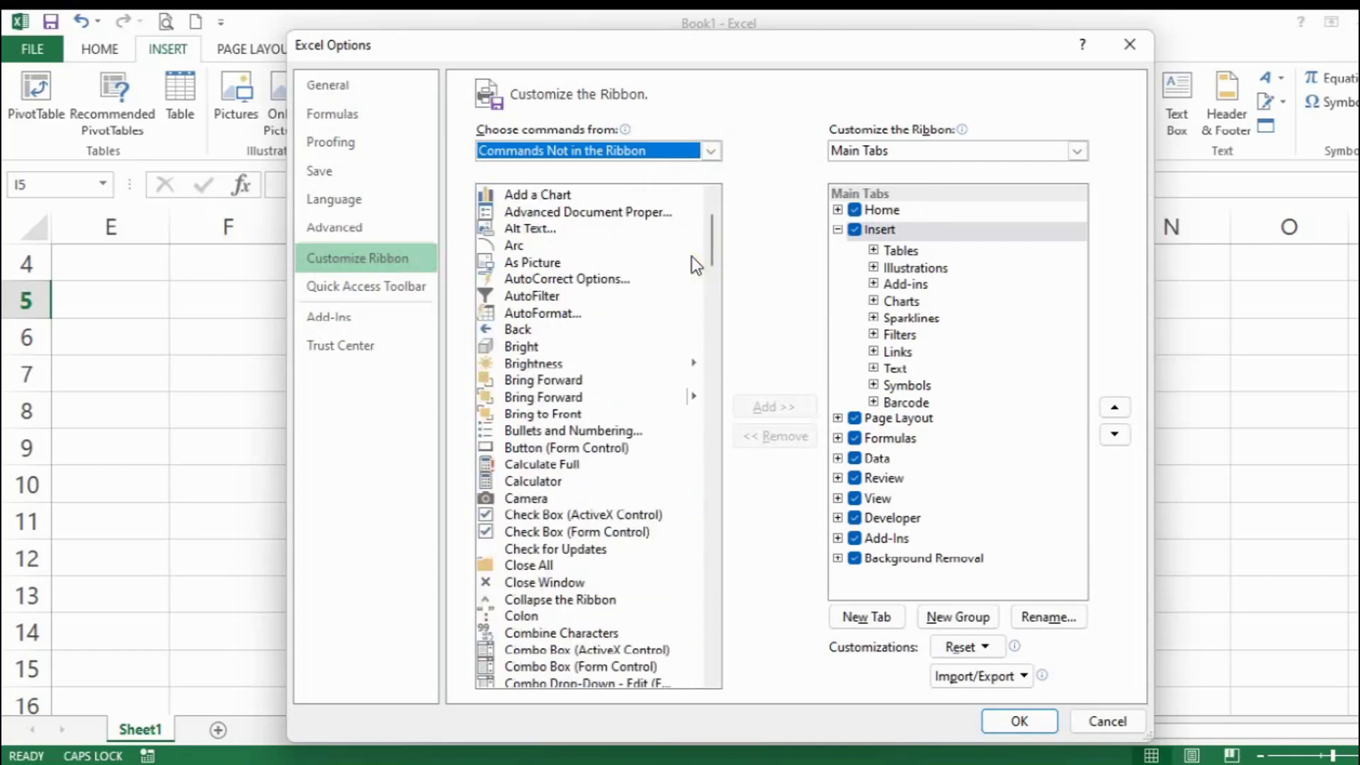
pyautogui.scroll(-2, 691, 257)
pyautogui.scroll(-3, 691, 257)
pyautogui.scroll(-1, 692, 257)
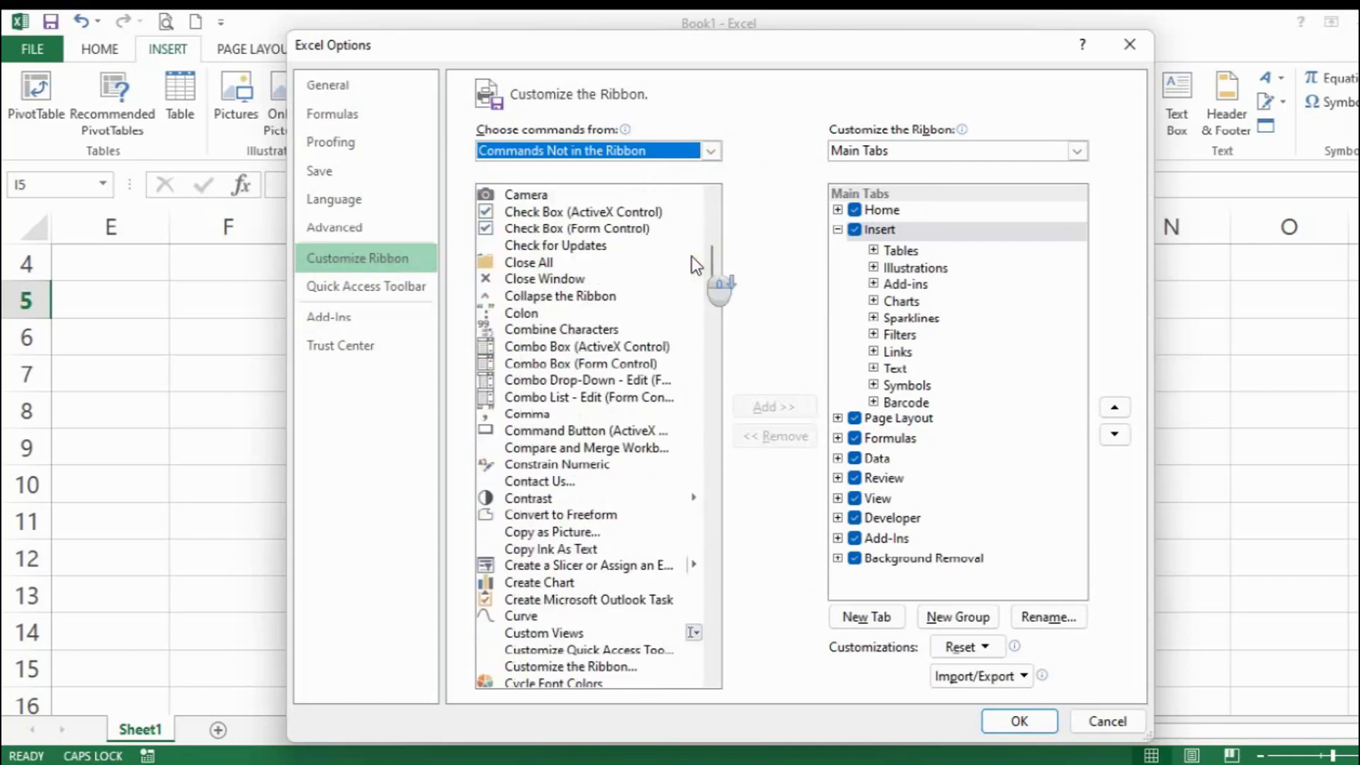
pyautogui.scroll(1, 691, 256)
pyautogui.scroll(3, 692, 256)
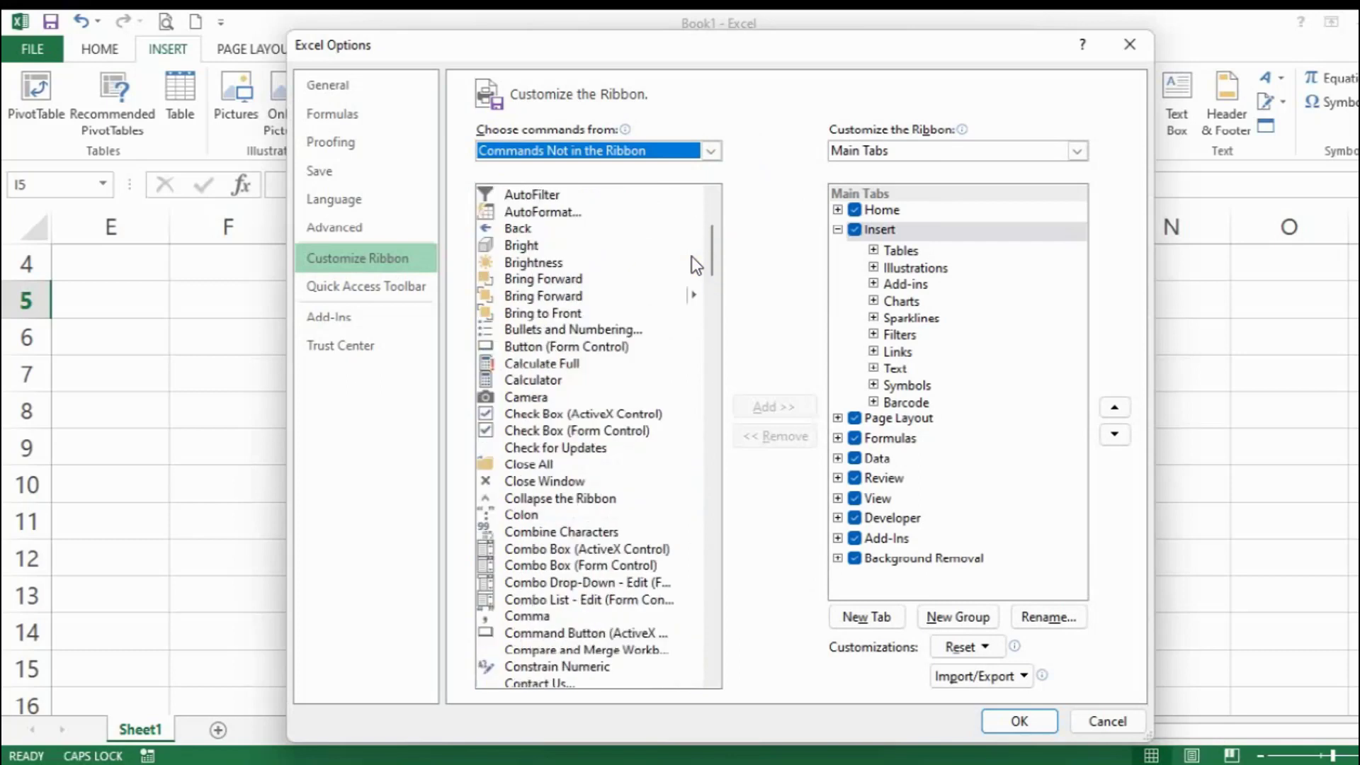
pyautogui.scroll(-3, 691, 256)
pyautogui.scroll(-2, 692, 256)
pyautogui.scroll(-1, 691, 256)
pyautogui.scroll(-3, 691, 256)
pyautogui.scroll(-3, 691, 256)
pyautogui.scroll(-2, 691, 256)
pyautogui.scroll(-2, 692, 257)
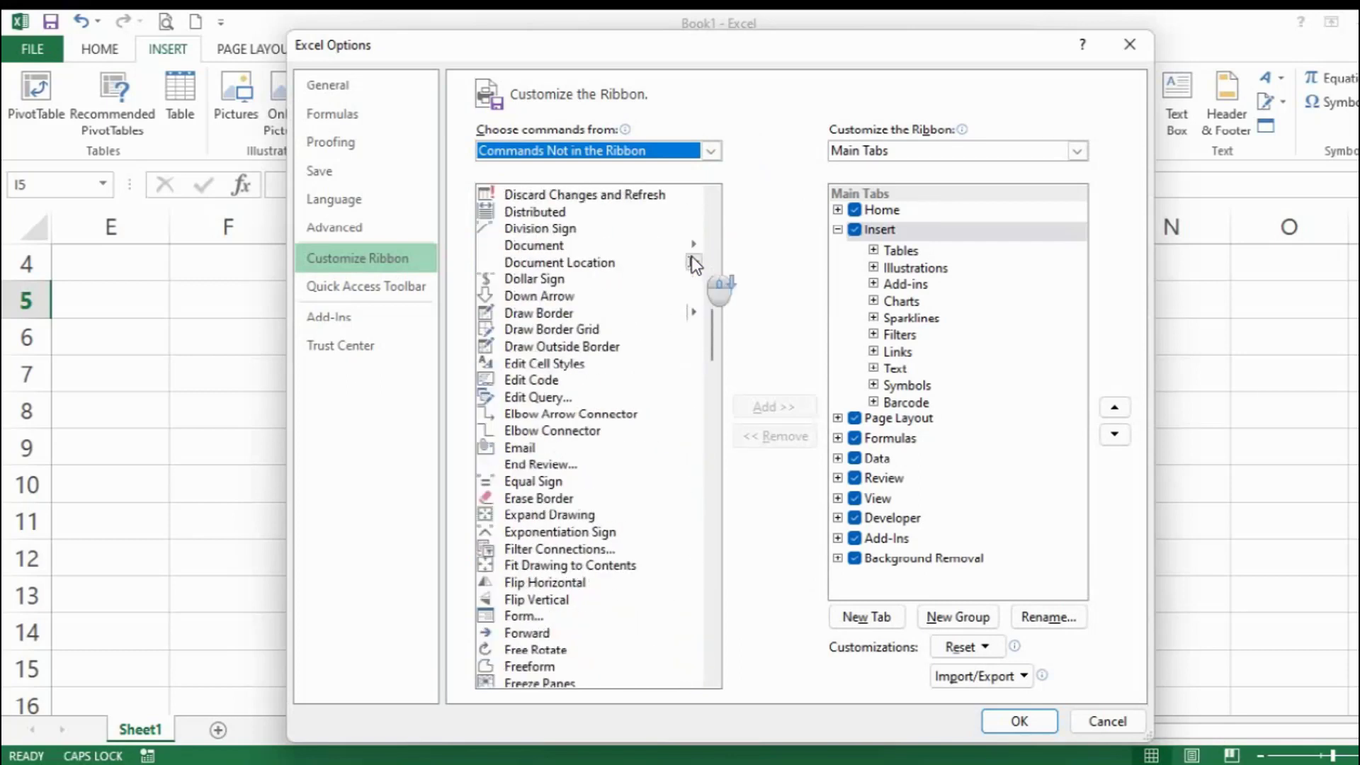
pyautogui.scroll(-1, 687, 262)
pyautogui.scroll(-1, 576, 497)
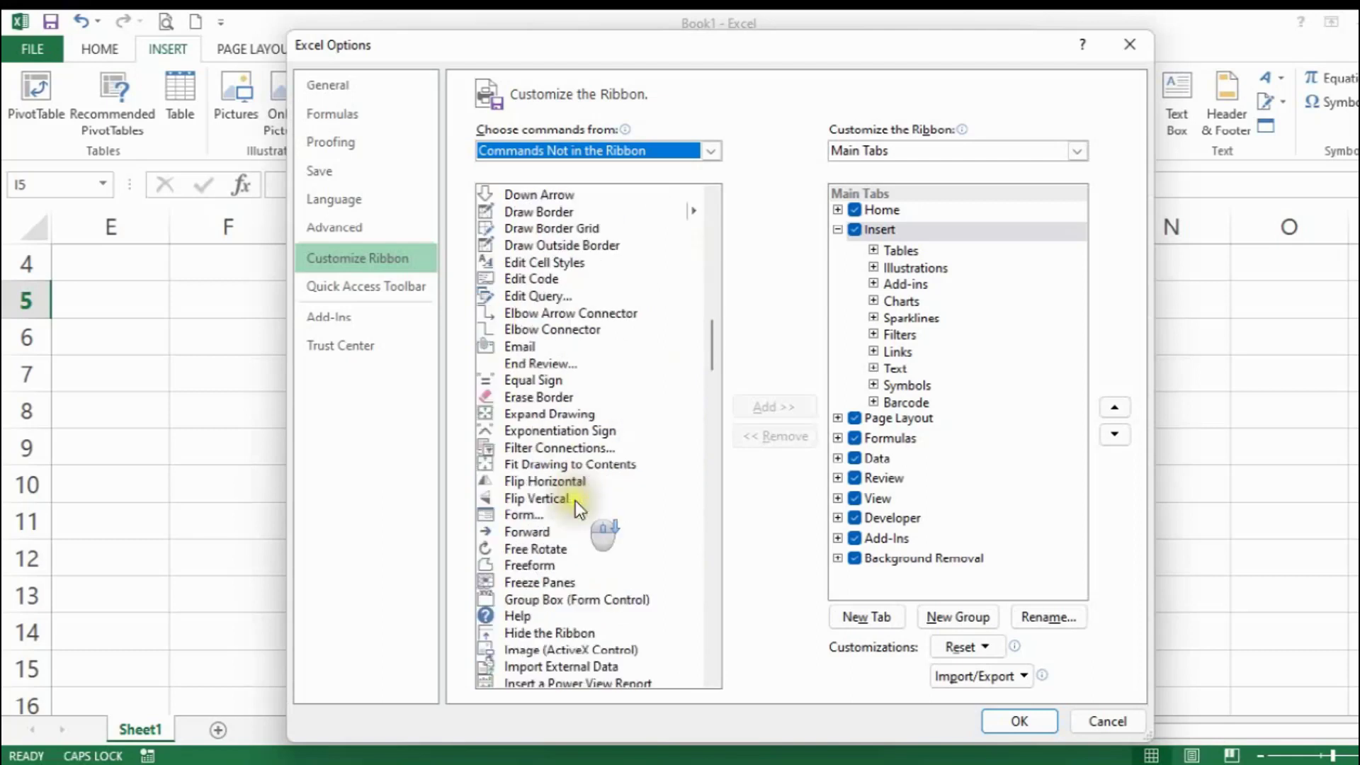
pyautogui.scroll(-2, 576, 500)
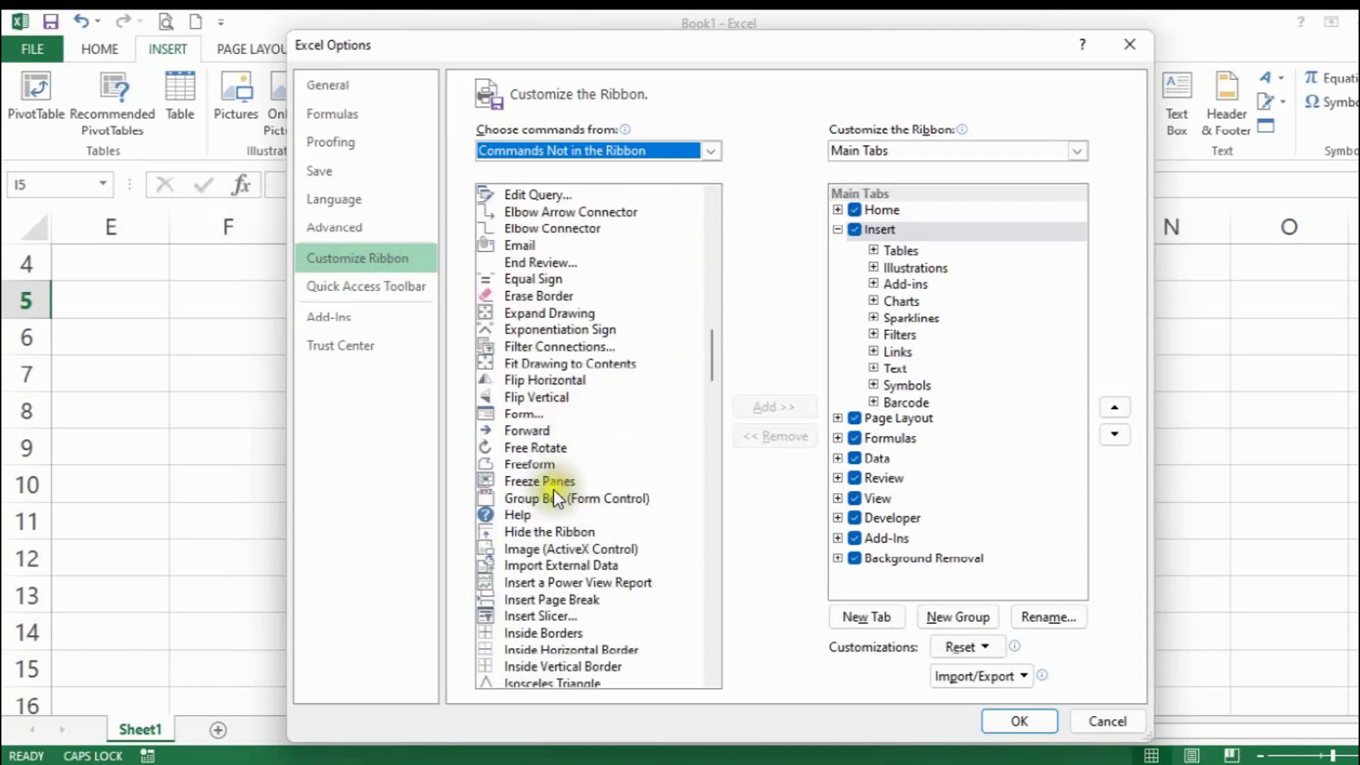
pyautogui.click(532, 415)
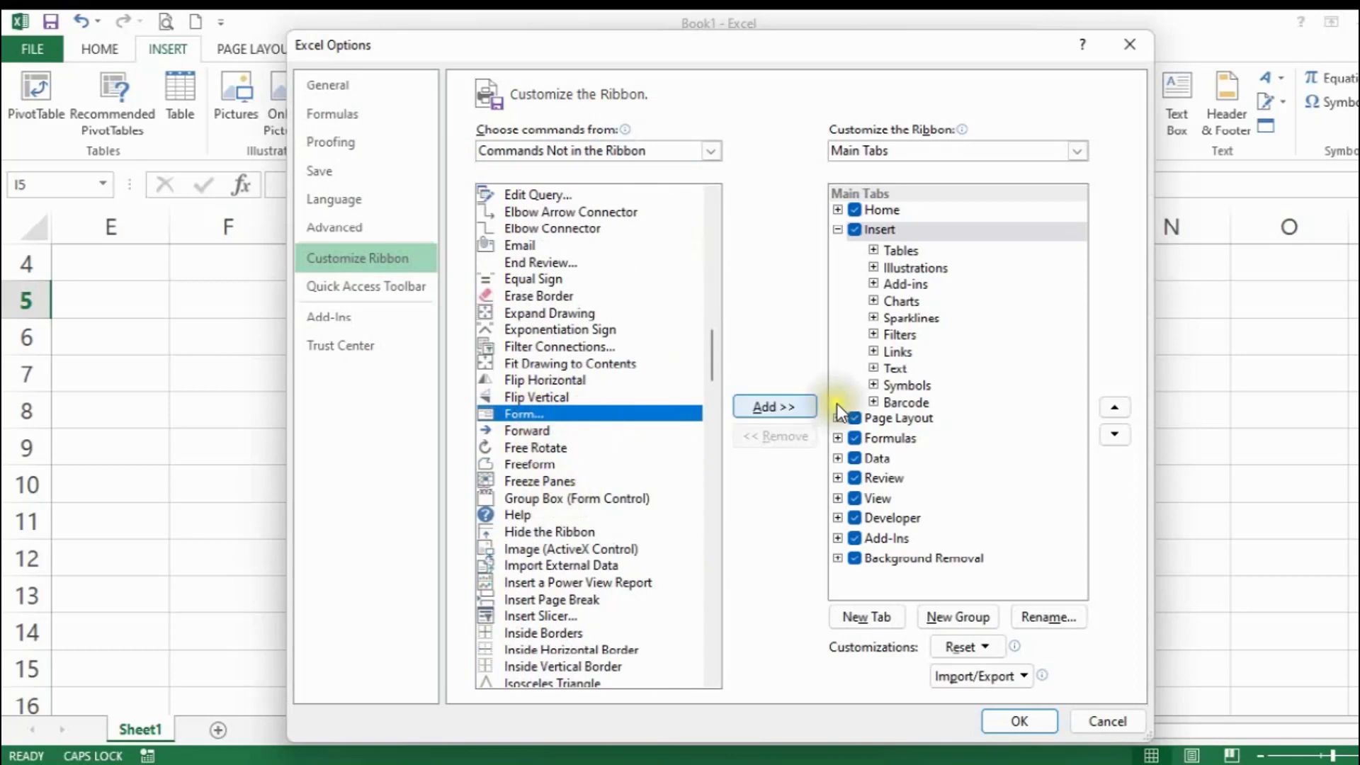
pyautogui.click(814, 406)
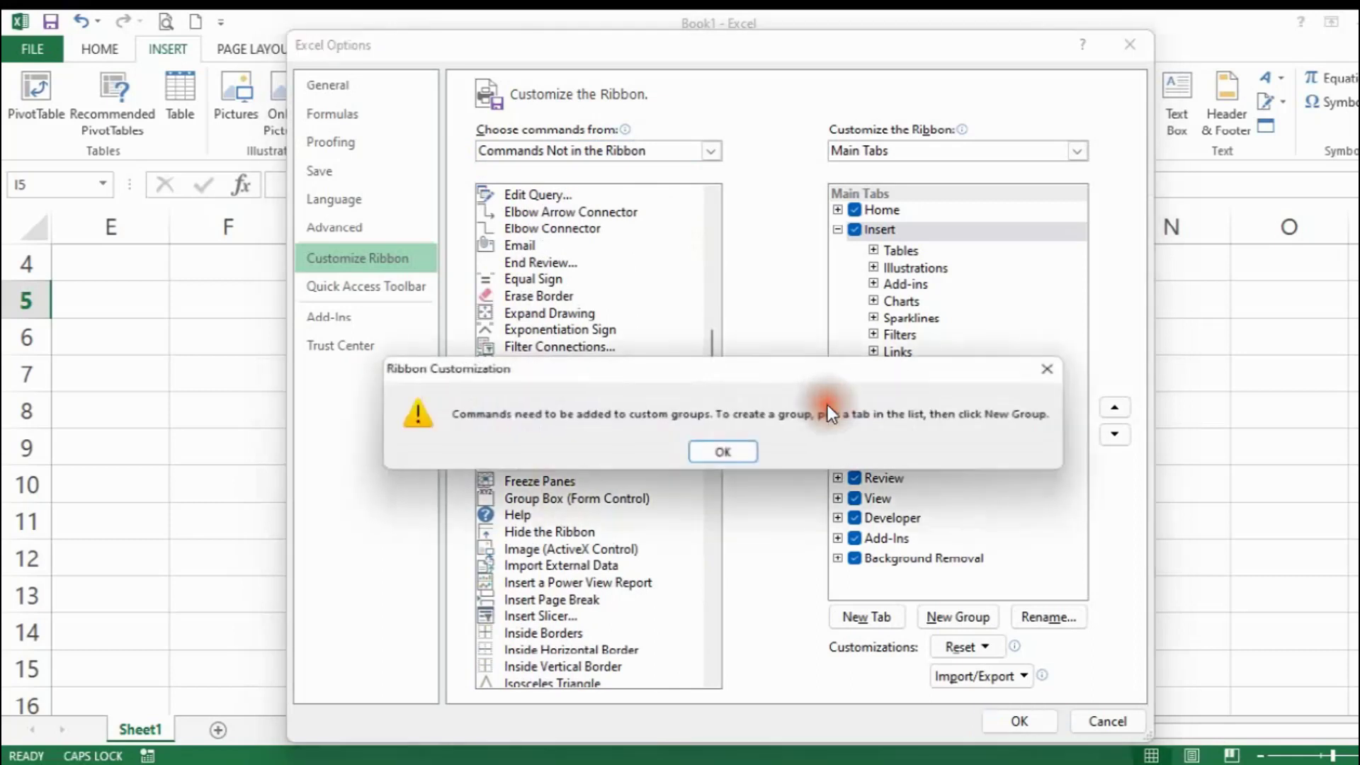
pyautogui.click(747, 453)
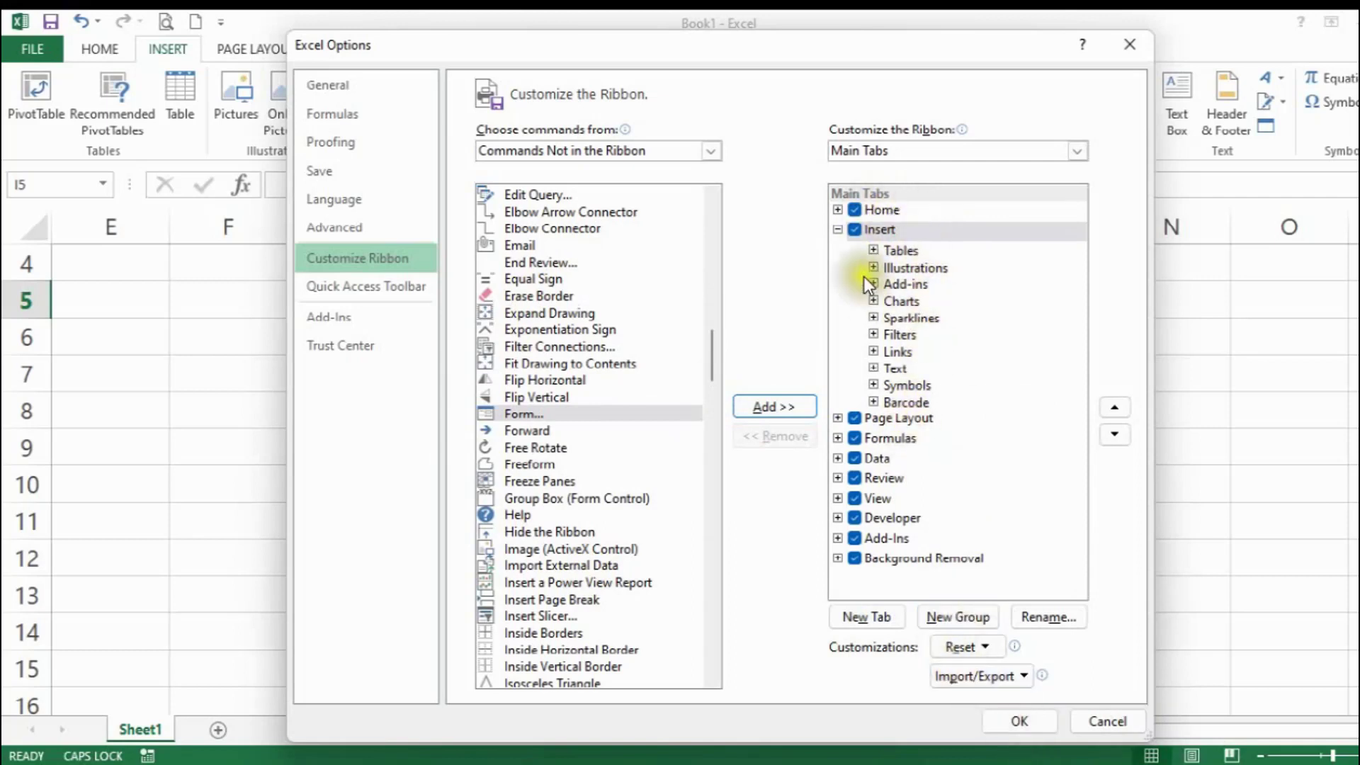
# Create a new custom group under the Insert tab and rename it FROM.
pyautogui.doubleClick(863, 228)
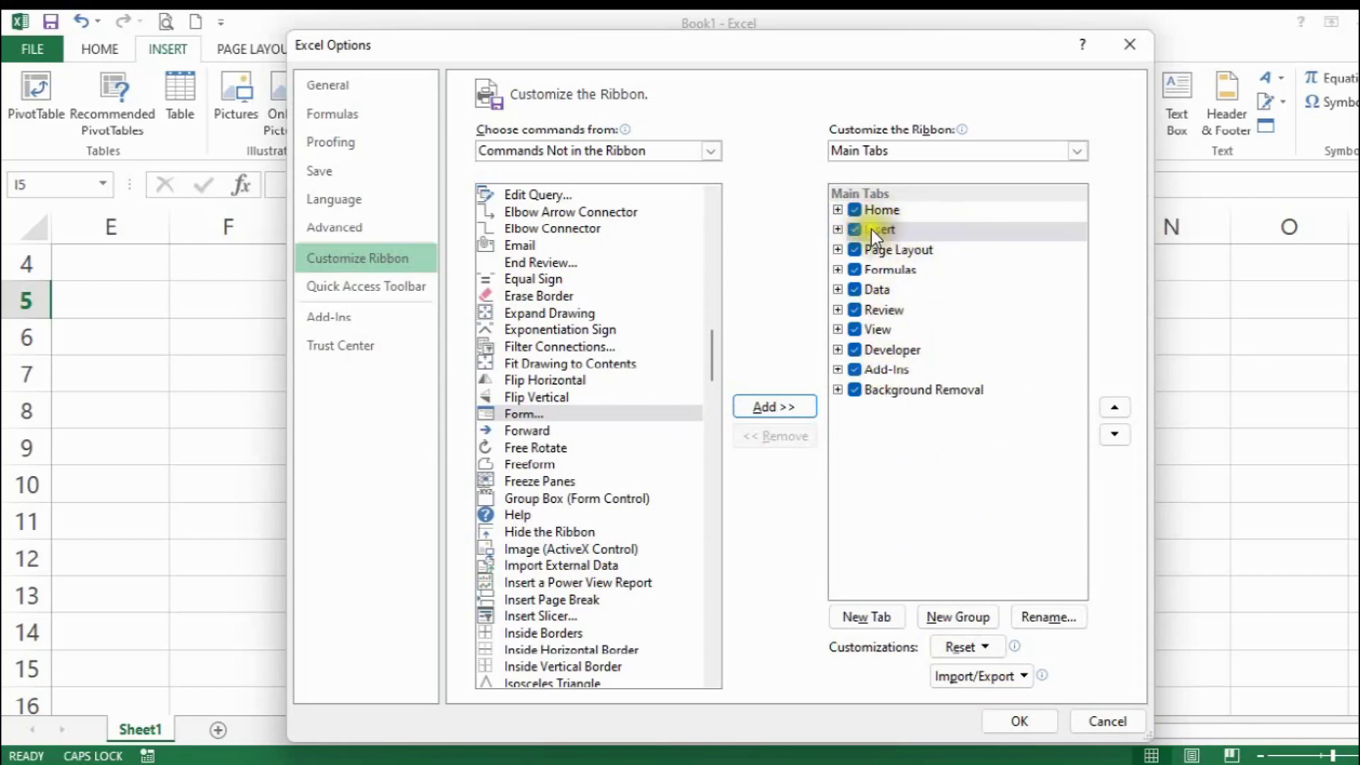
pyautogui.click(898, 228)
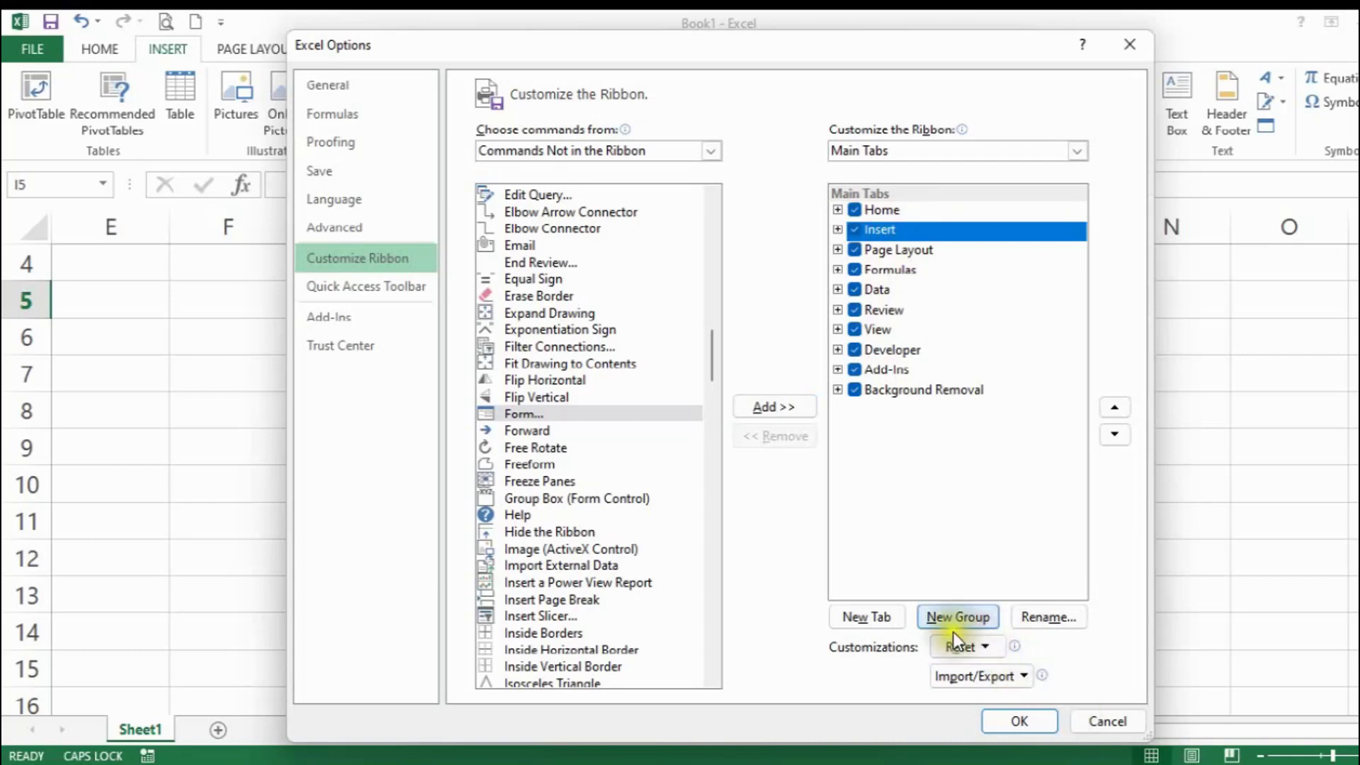
pyautogui.click(992, 617)
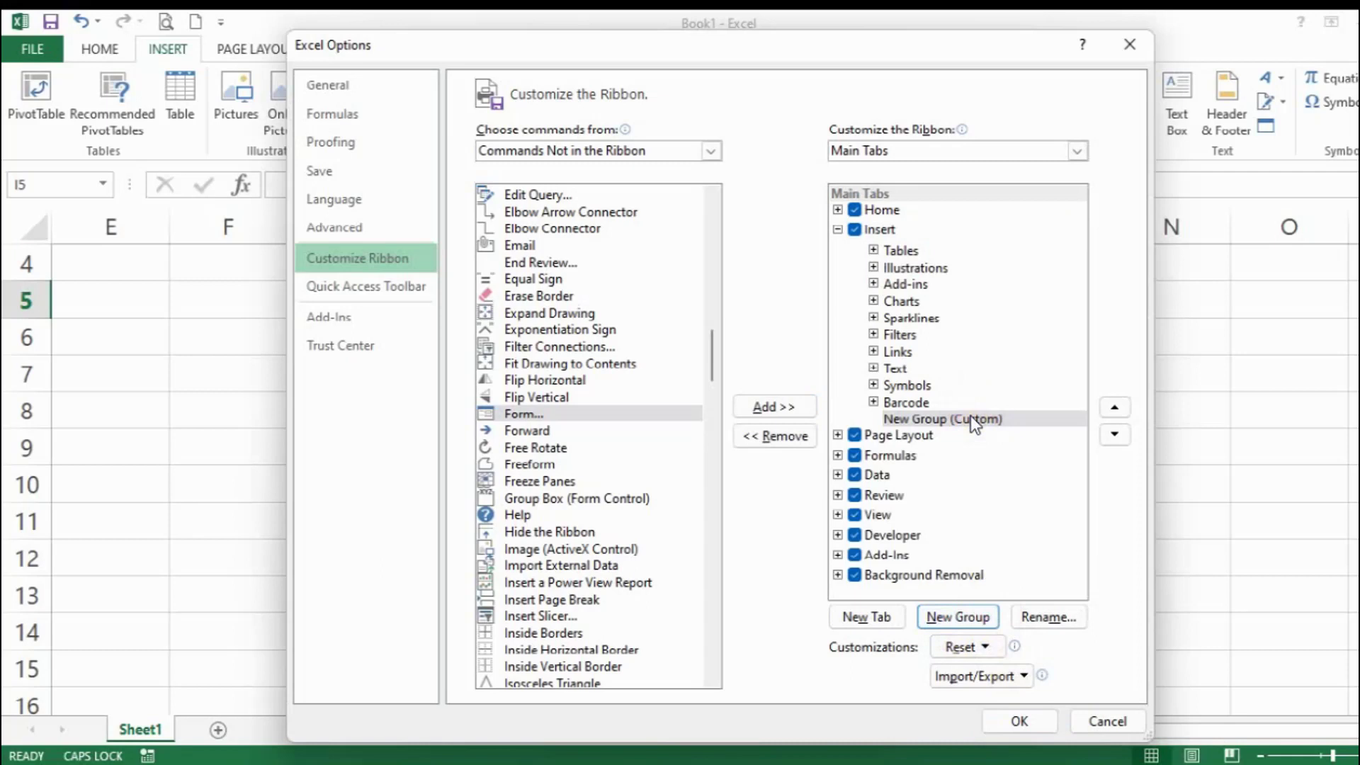
pyautogui.click(1084, 627)
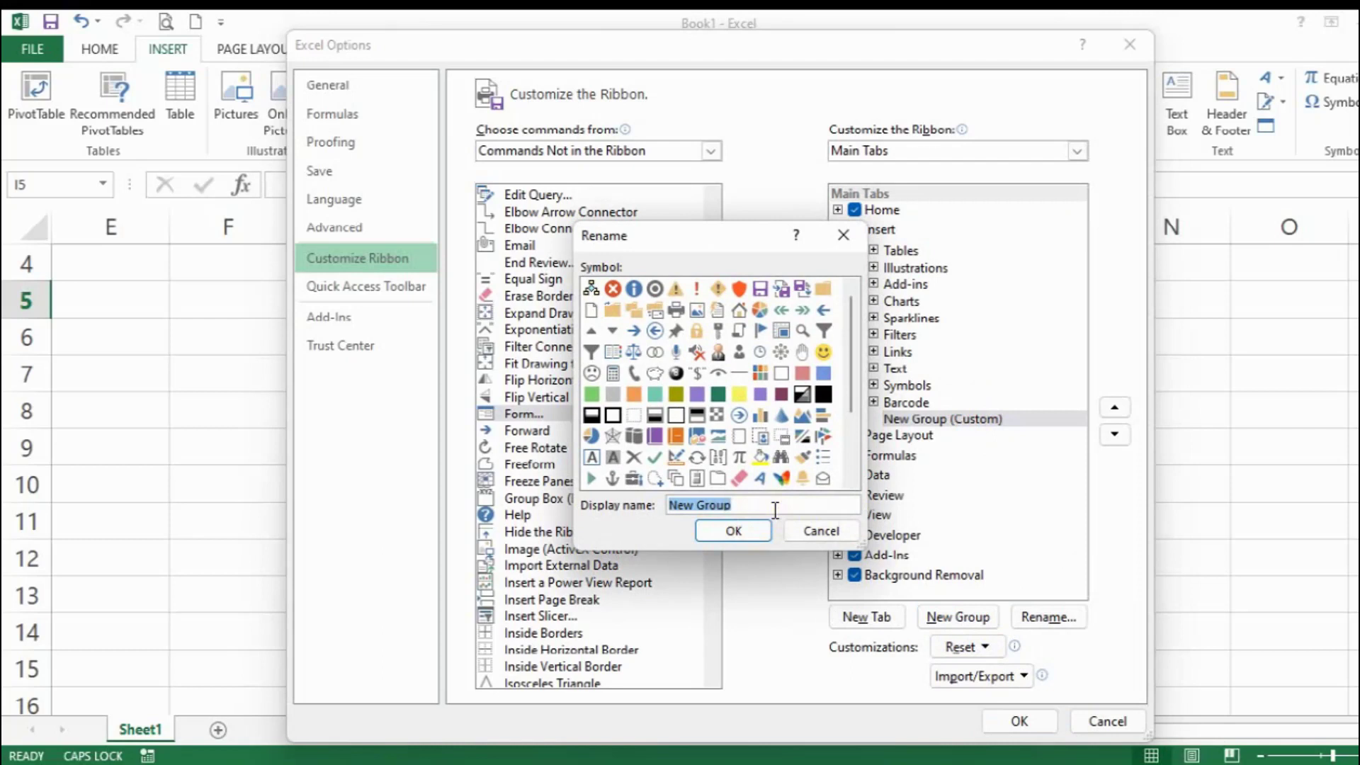
pyautogui.write('FROM')
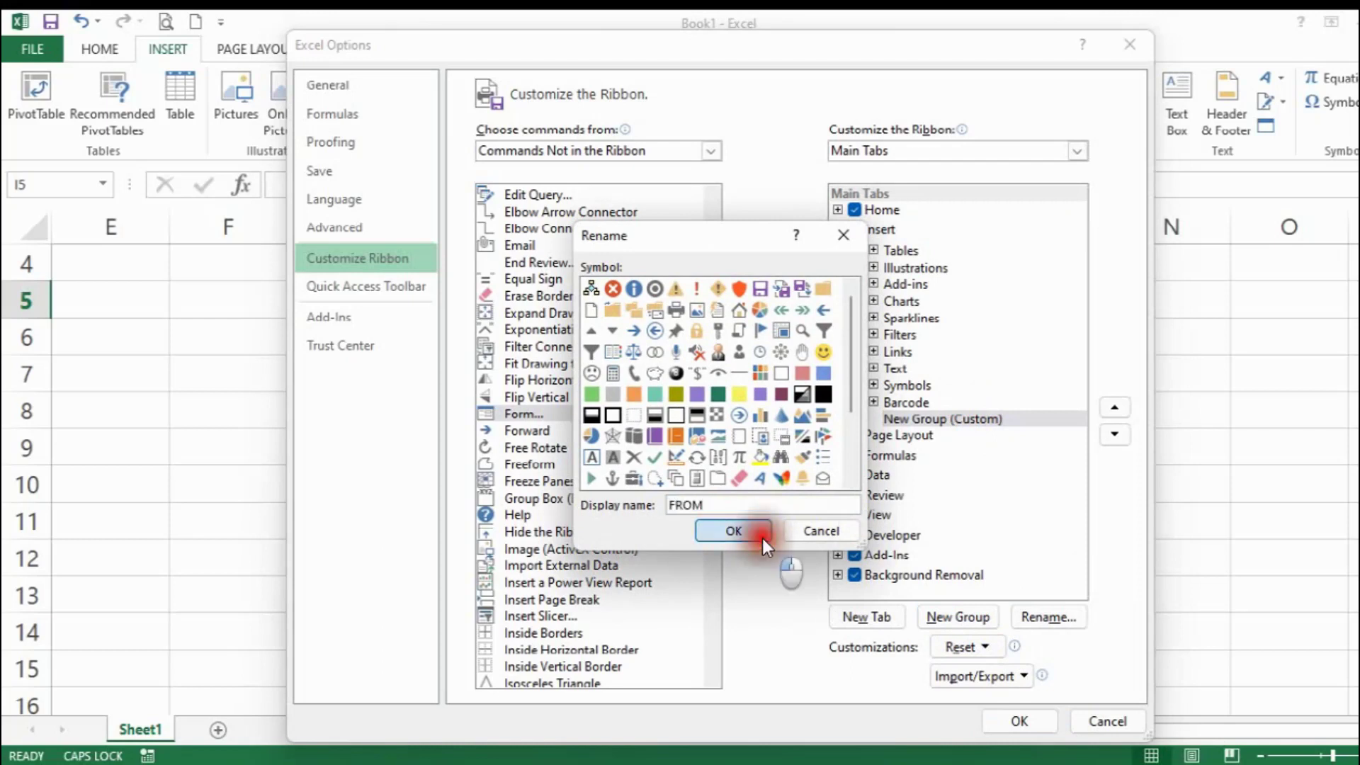
pyautogui.click(762, 533)
# Add the Form... command into the FROM group.
pyautogui.click(966, 421)
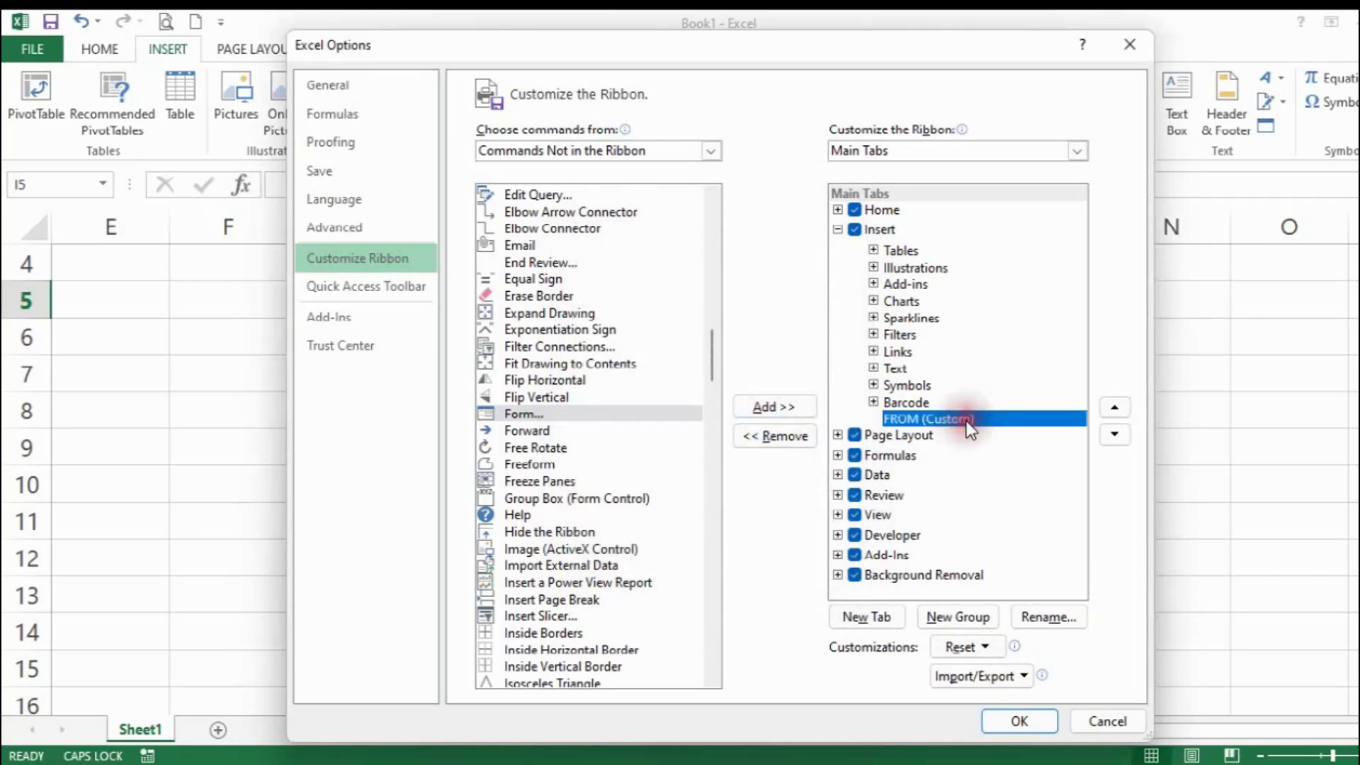
pyautogui.click(554, 417)
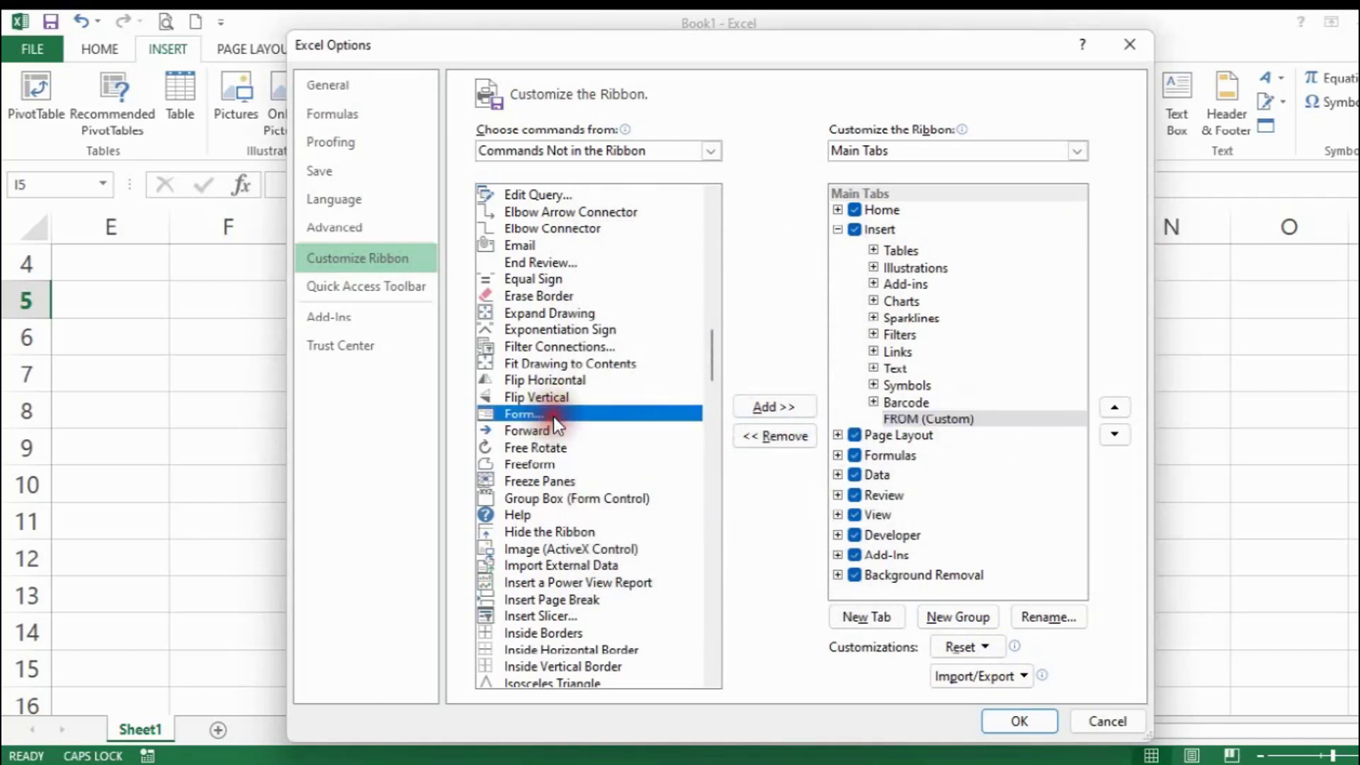
pyautogui.click(808, 410)
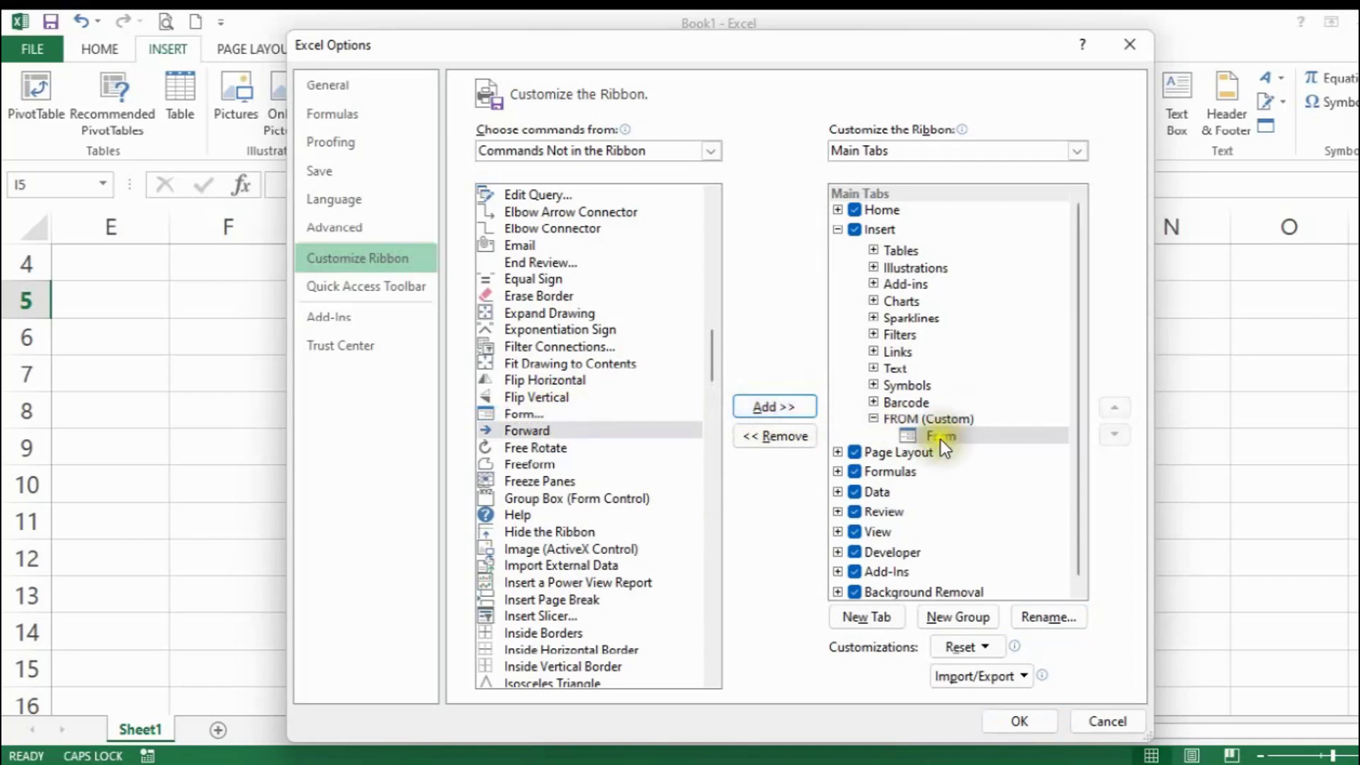
# Apply the ribbon changes with OK and find the FROM group with Form on Insert.
pyautogui.click(1035, 722)
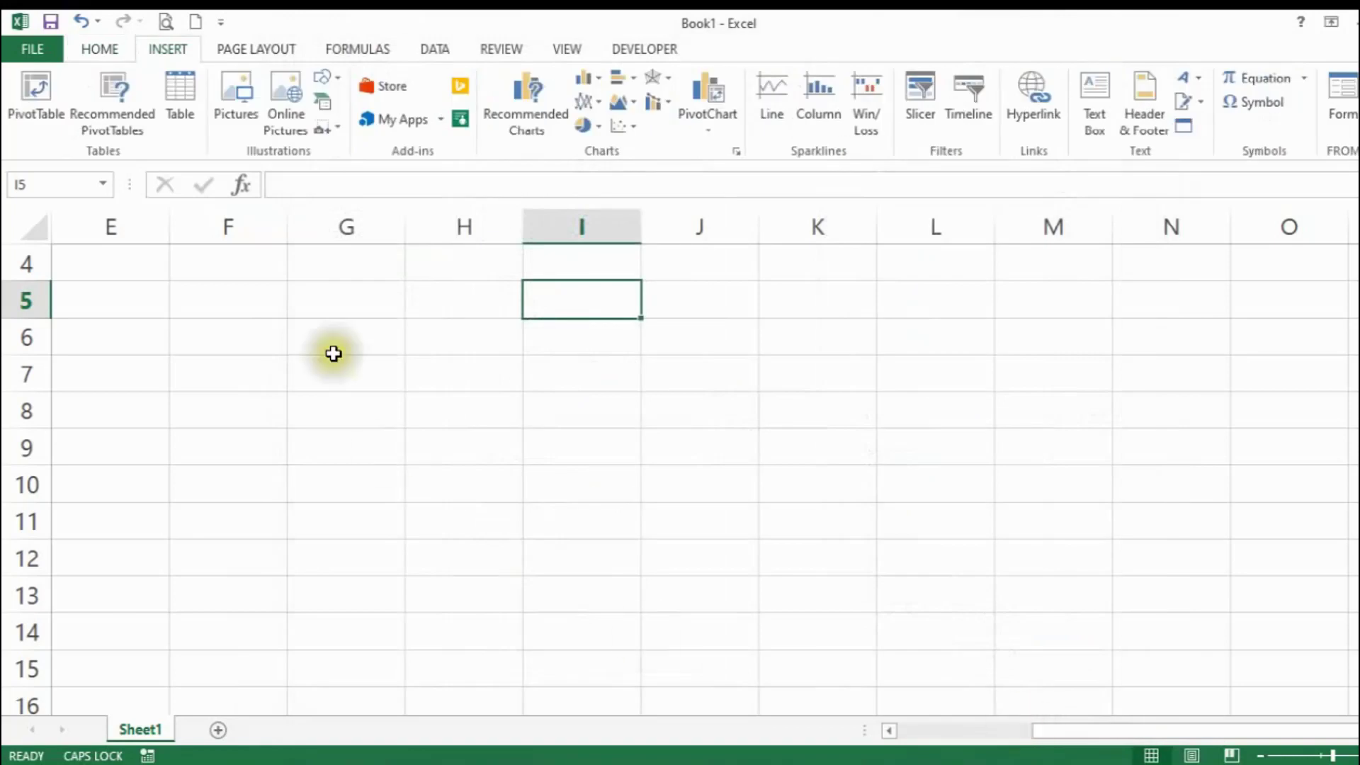
pyautogui.click(289, 43)
pyautogui.click(190, 41)
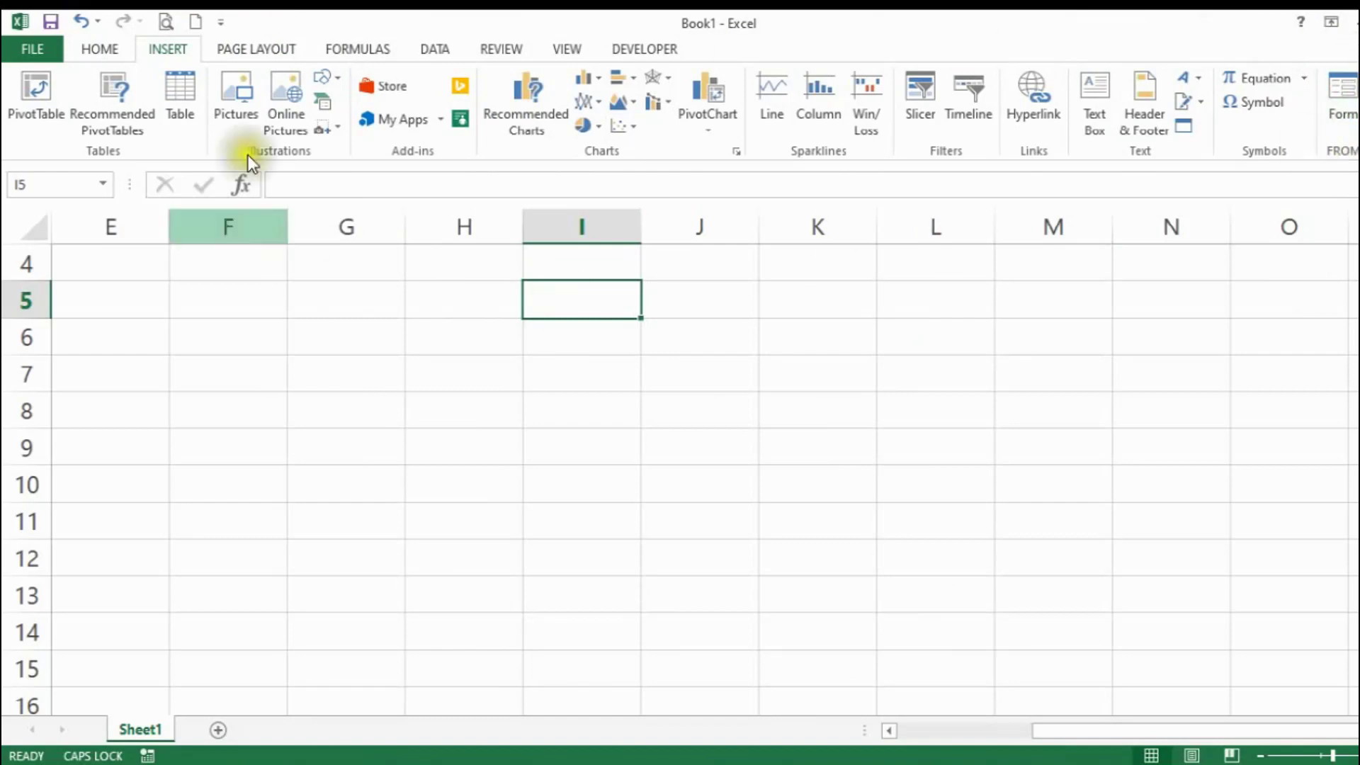
# In Excel Options' ribbon customization, move the custom FROM group directly below Tables on the Insert tab.
pyautogui.click(226, 107)
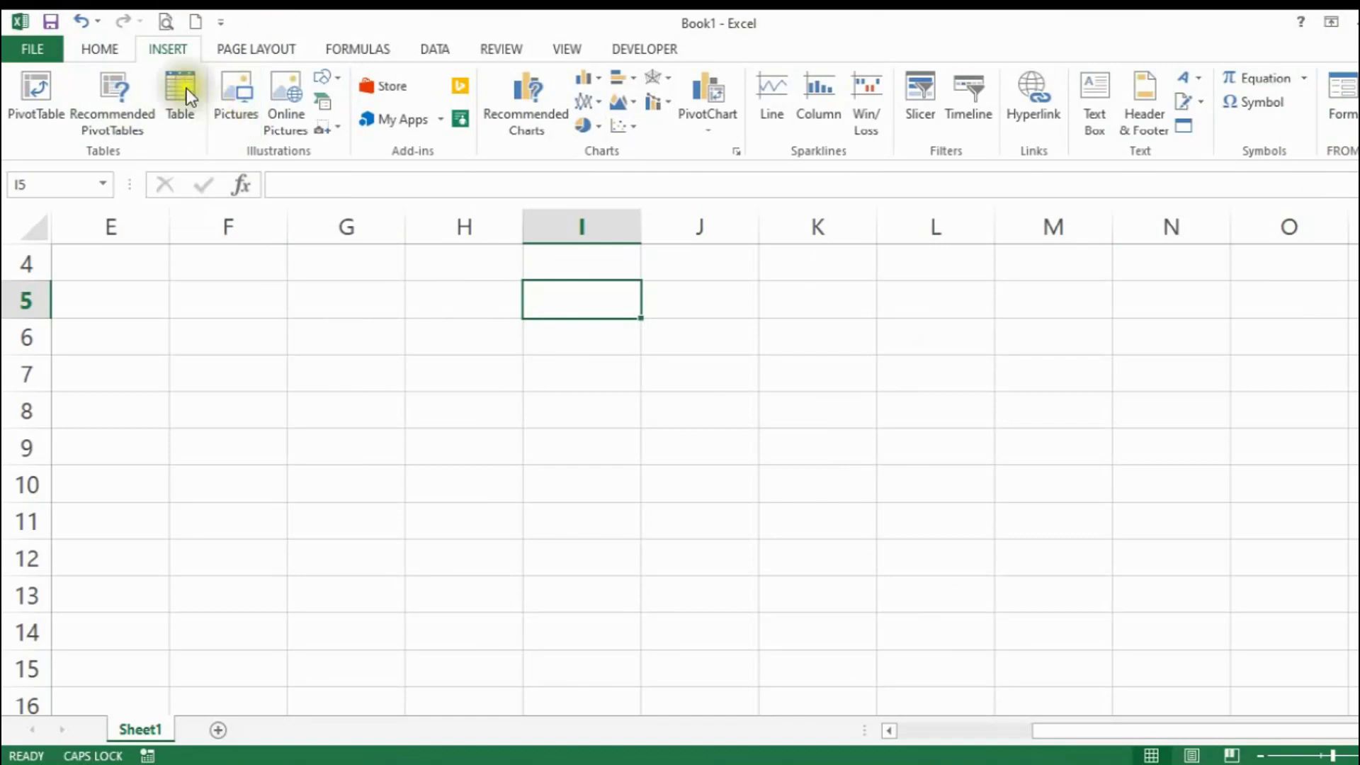
pyautogui.click(51, 44)
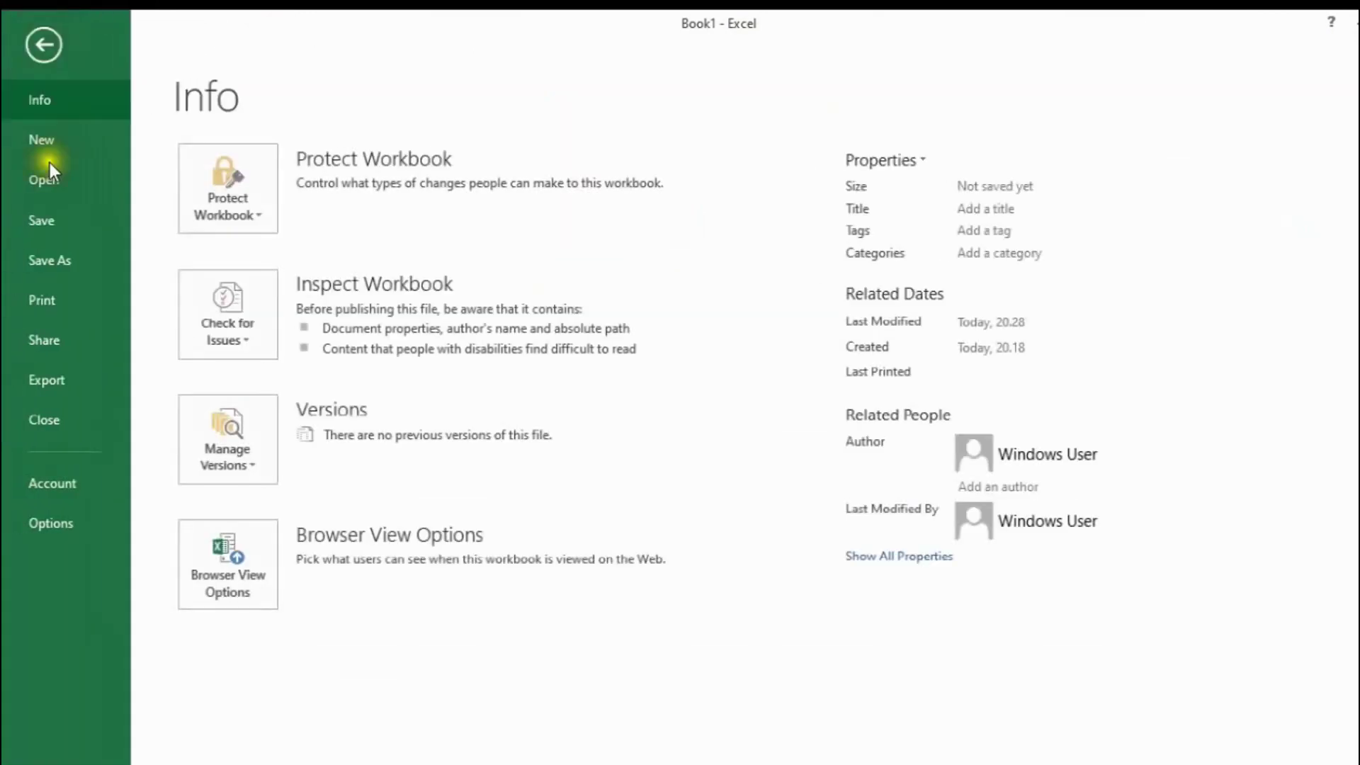
pyautogui.click(53, 530)
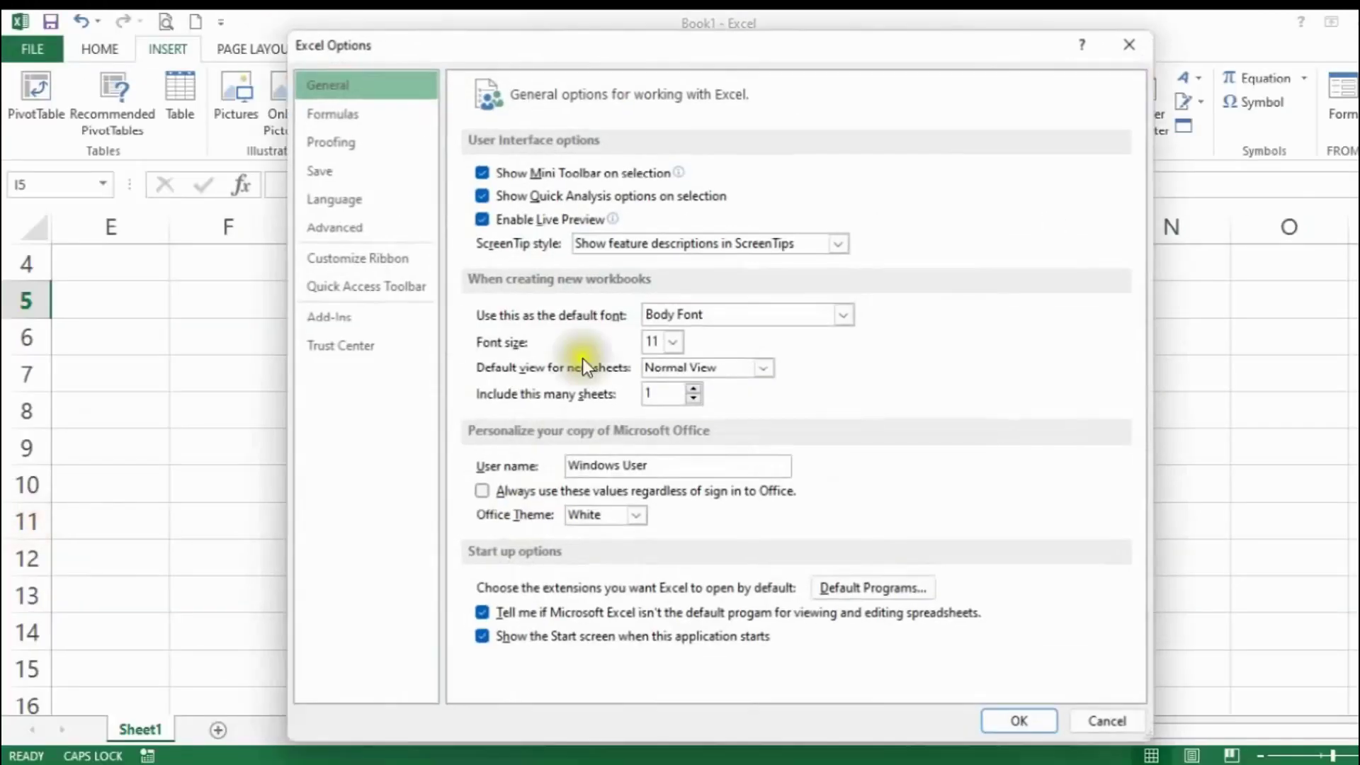
pyautogui.click(371, 257)
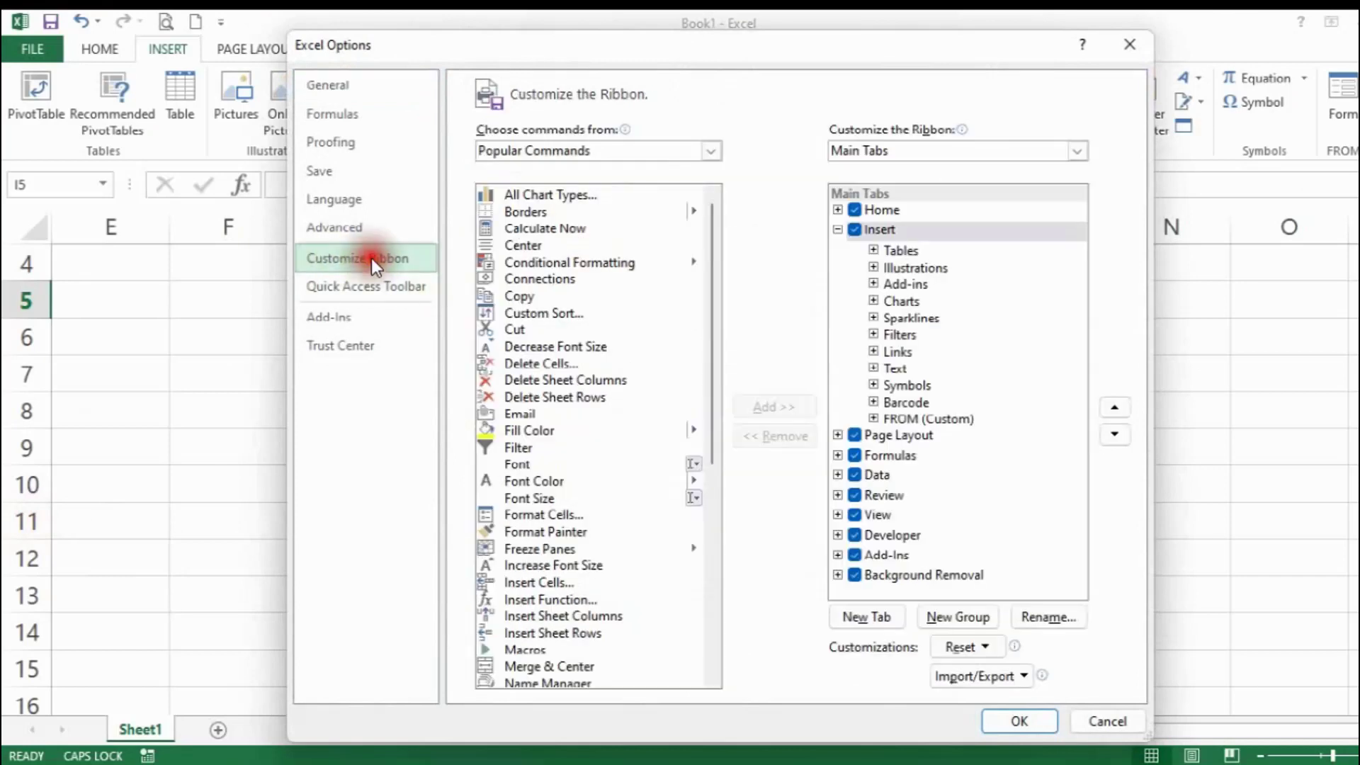
pyautogui.click(918, 421)
pyautogui.moveTo(919, 421); pyautogui.dragTo(942, 318)
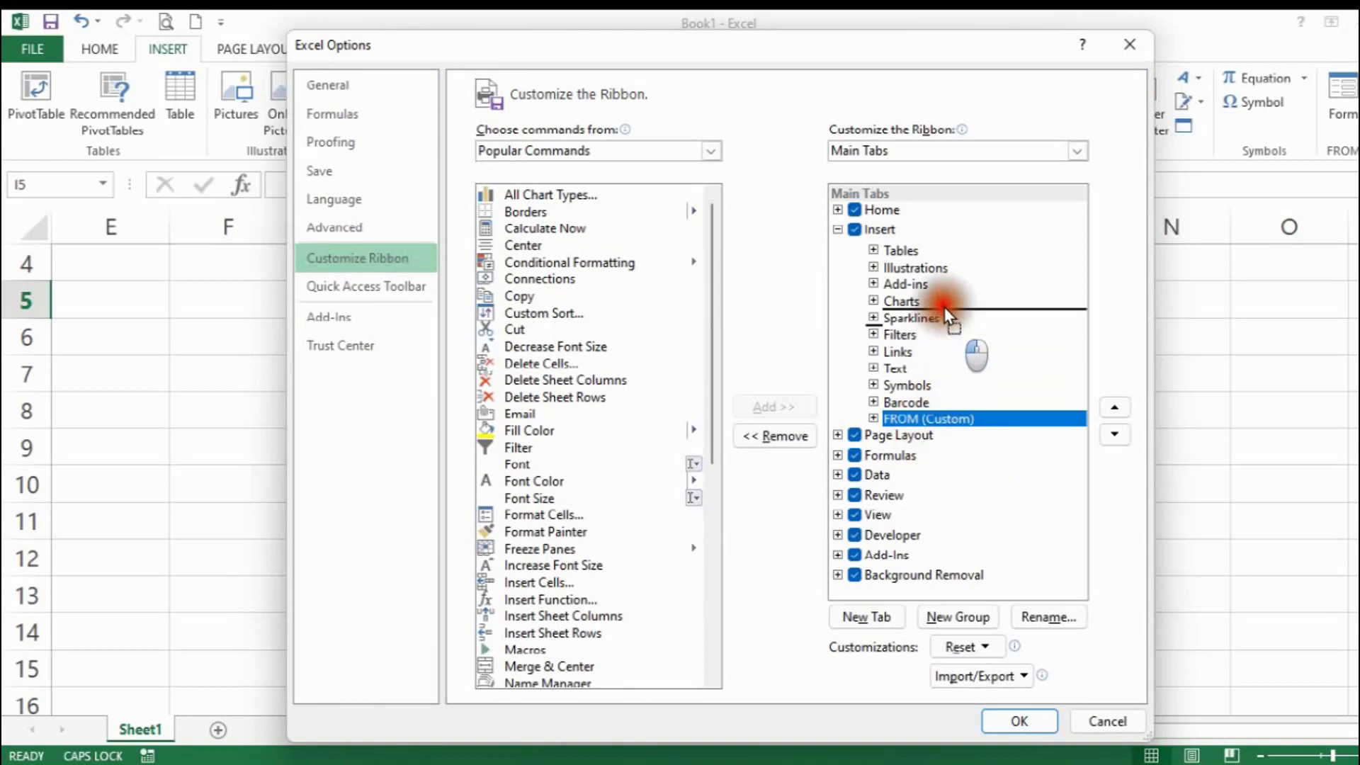
pyautogui.moveTo(943, 318); pyautogui.dragTo(920, 253)
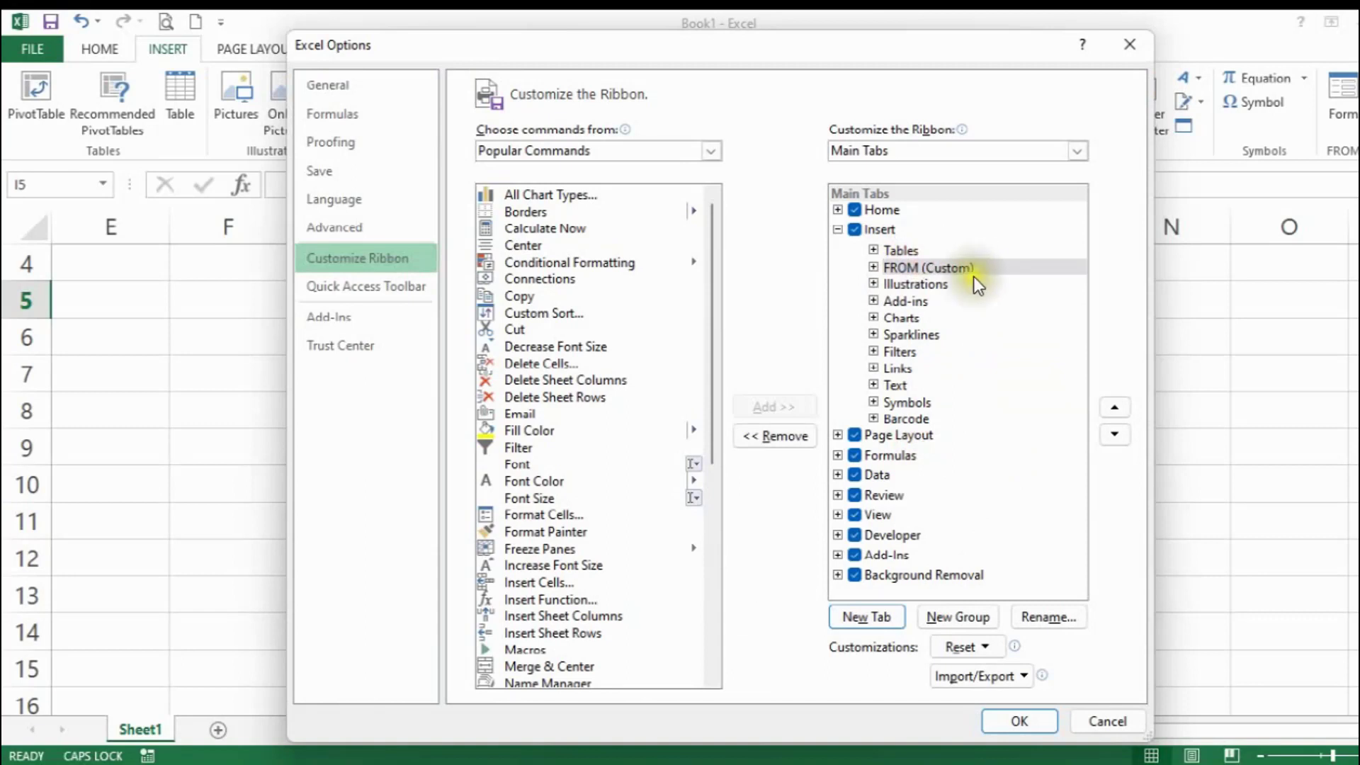
pyautogui.click(1037, 721)
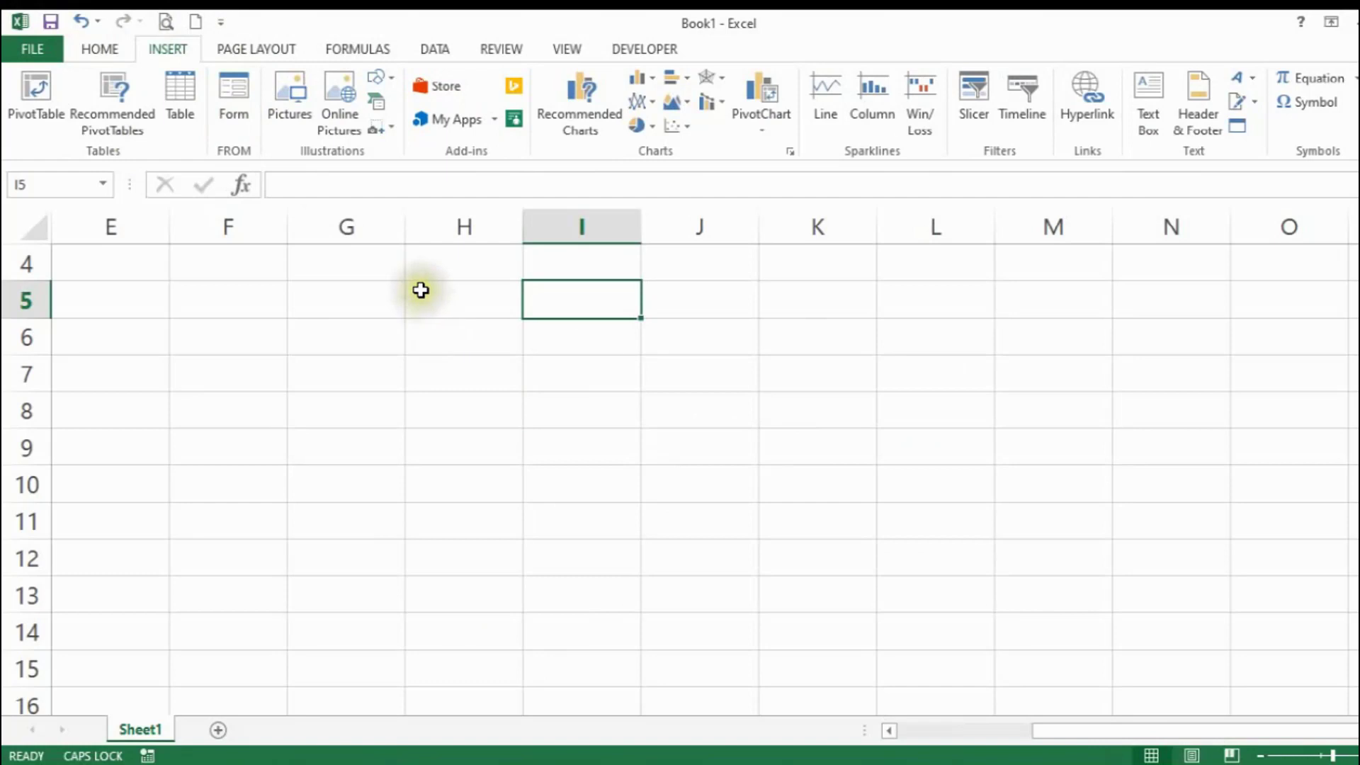
# Type the headings NO, NAMA, L/P and ALAMAT across cells G1 to J1.
pyautogui.scroll(1, 421, 289)
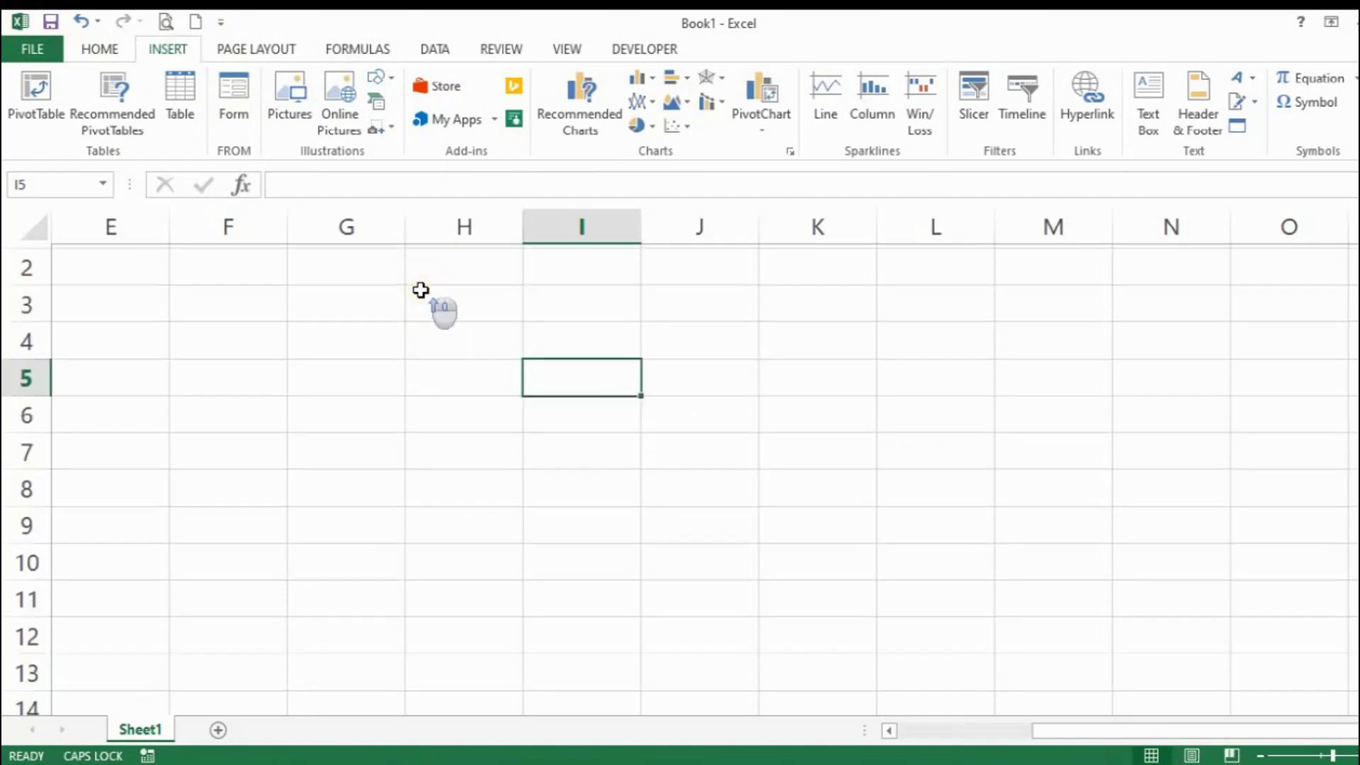
pyautogui.click(360, 264)
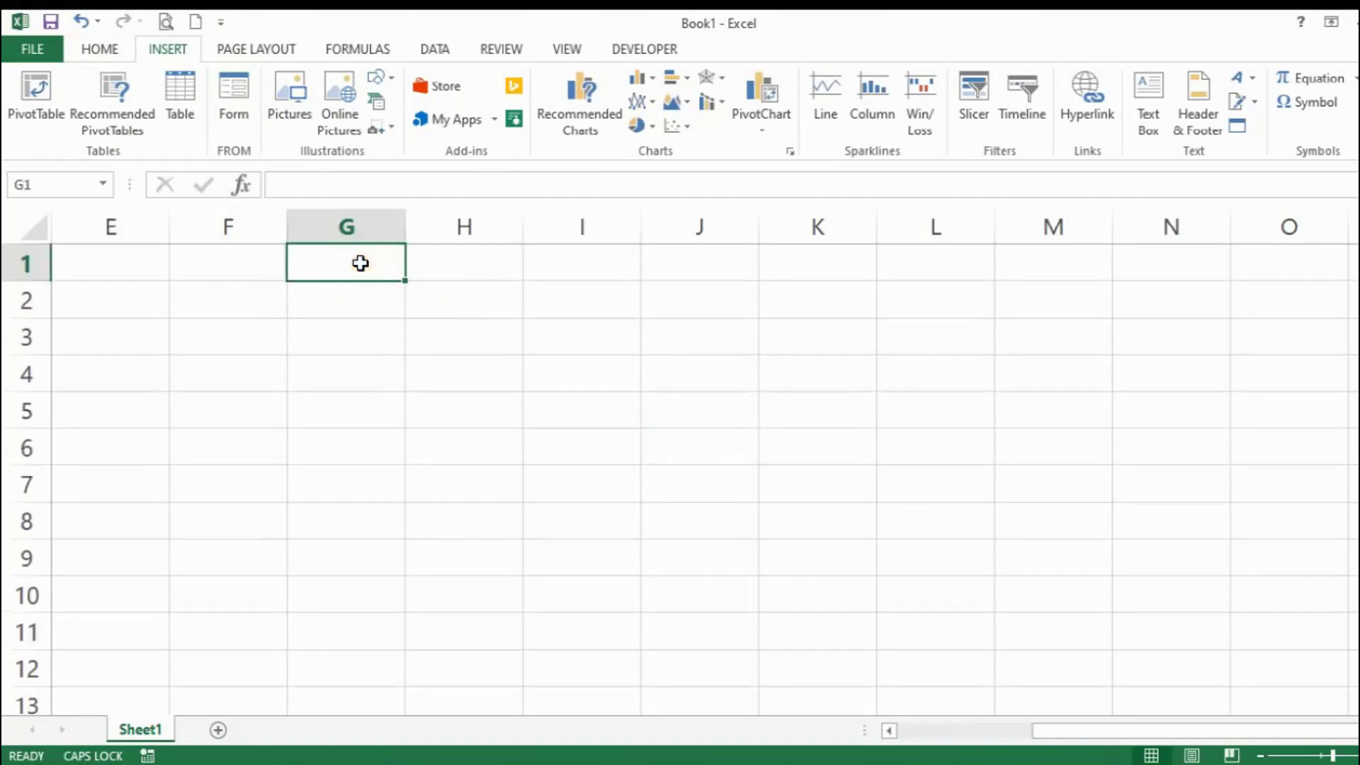
pyautogui.write('NO')
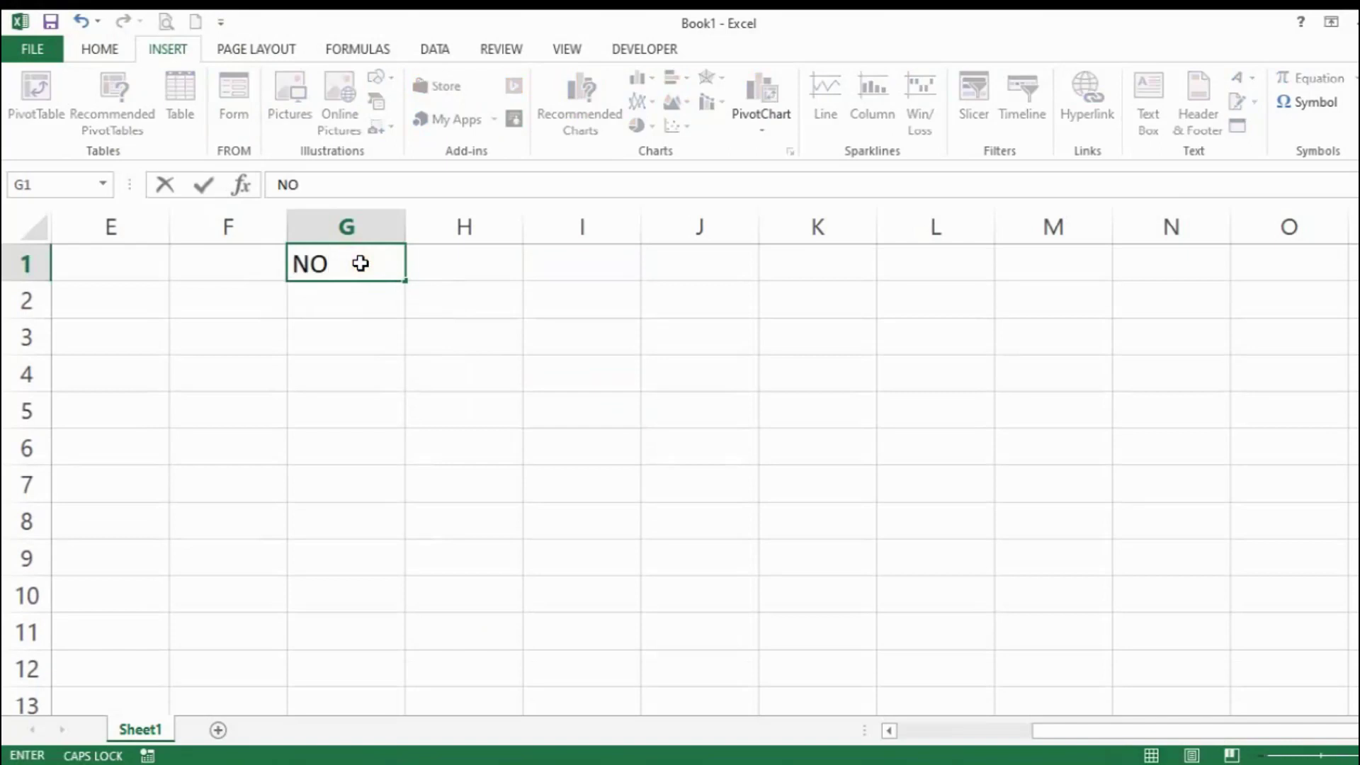
pyautogui.press('Tab')
pyautogui.write('NAMA')
pyautogui.press('Tab')
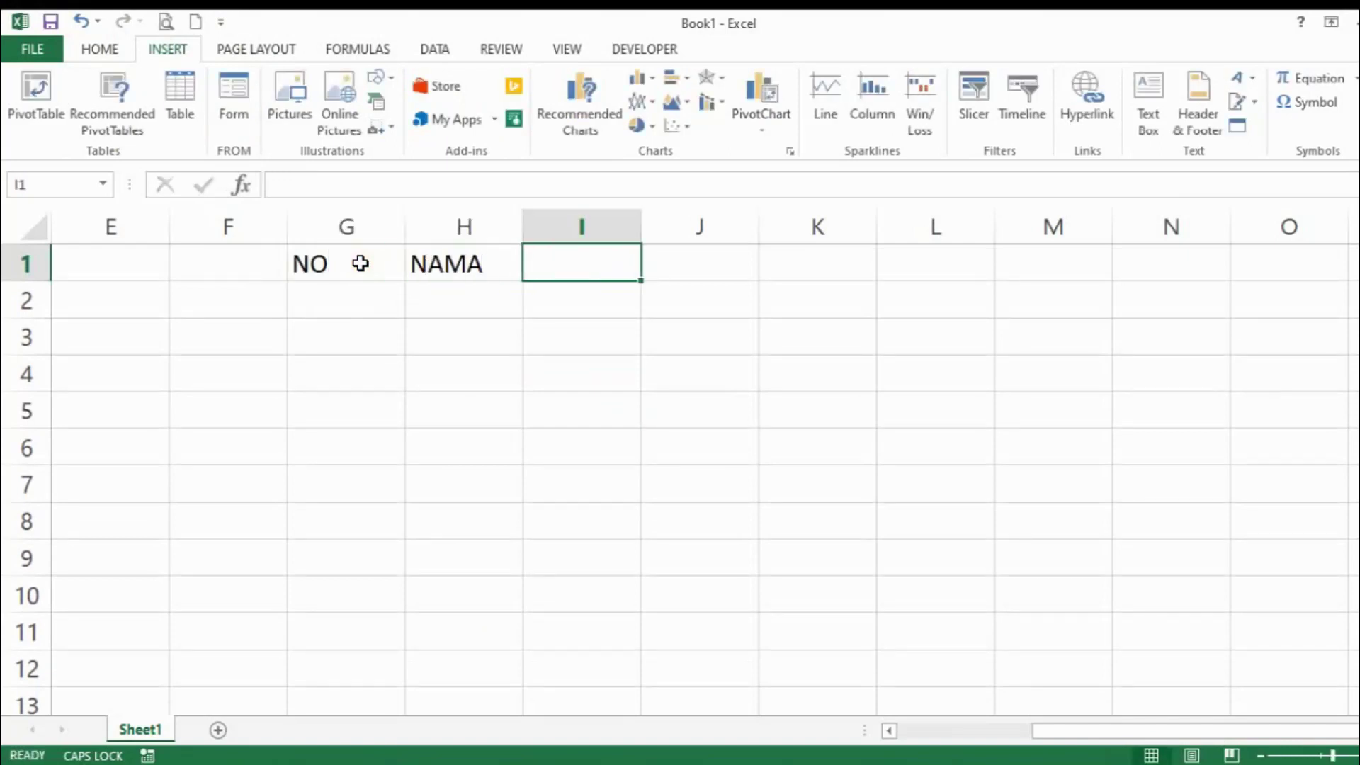
pyautogui.write('L/P')
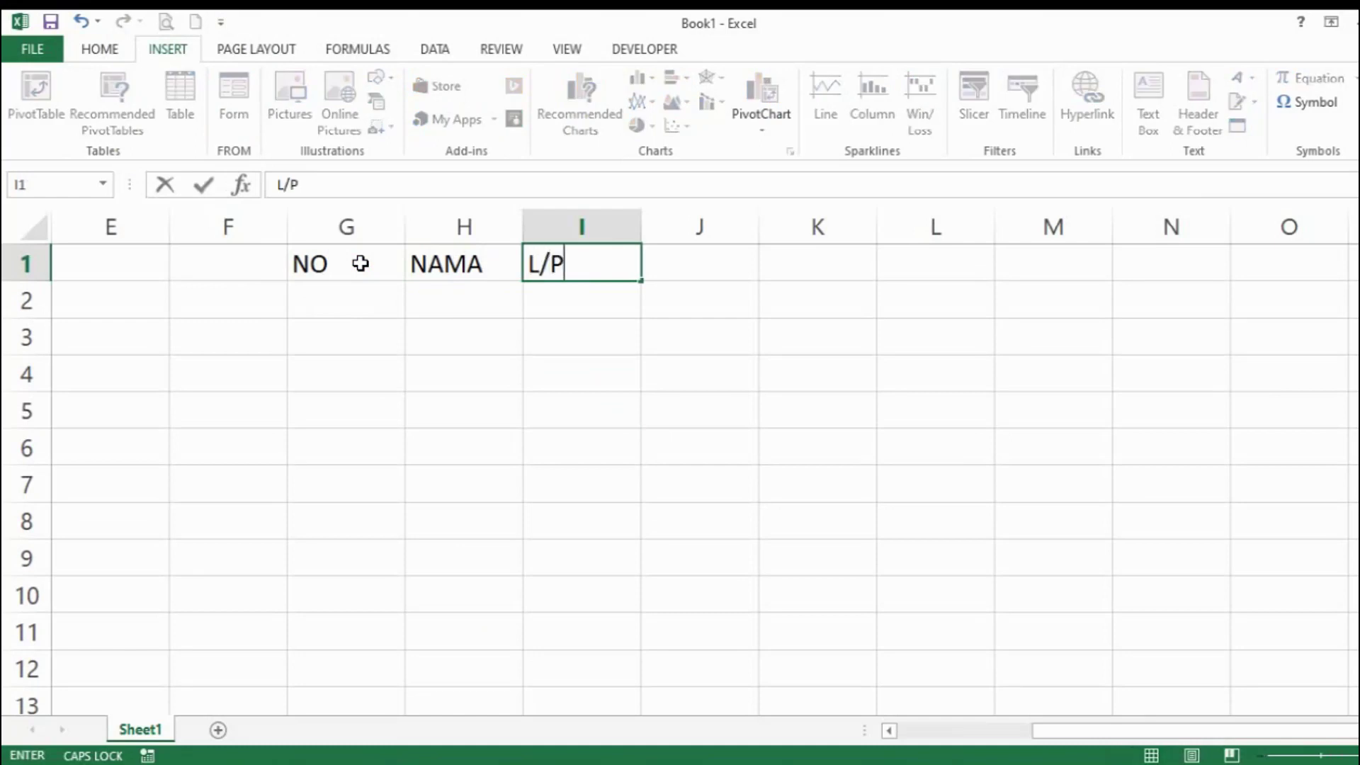
pyautogui.press('Tab')
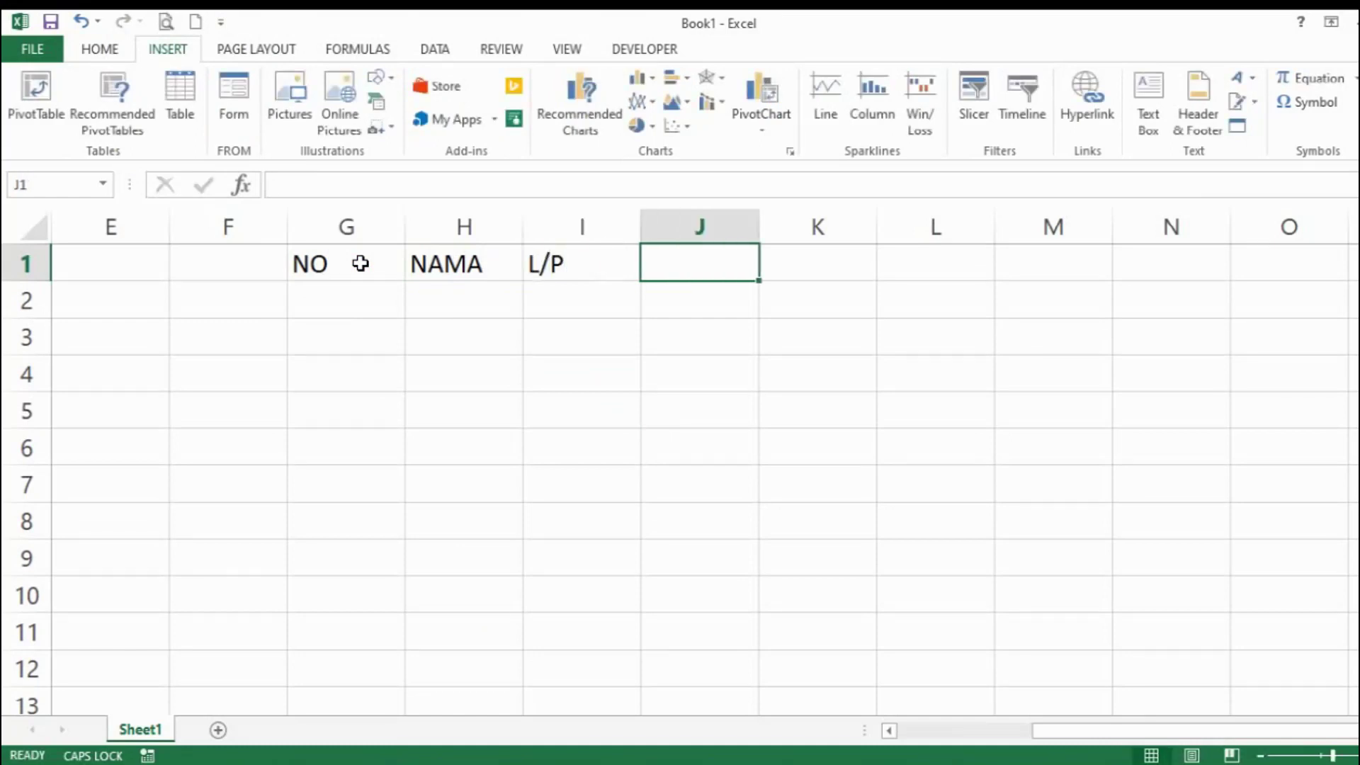
pyautogui.write('ALAM')
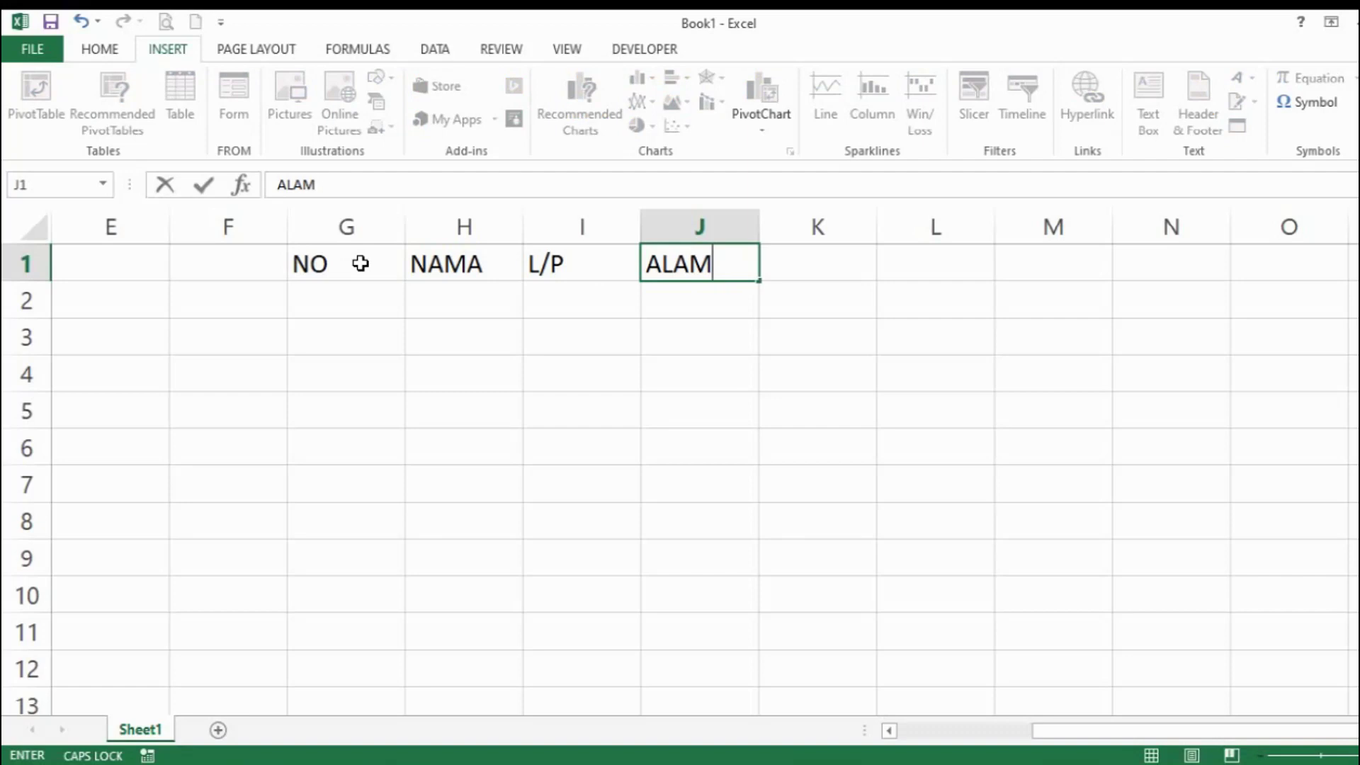
pyautogui.write('AT')
# Confirm ALAMAT in J1 and select the four heading cells G1:J1.
pyautogui.click(356, 268)
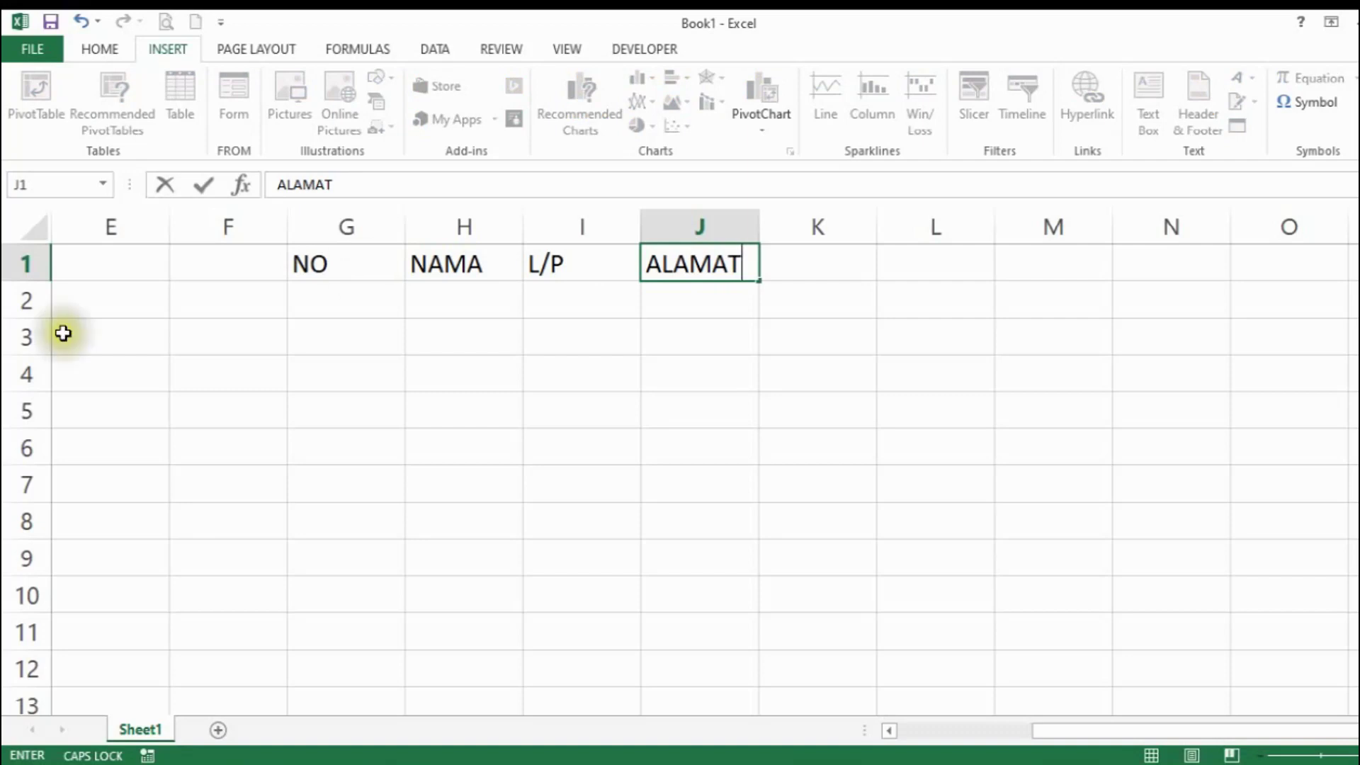
pyautogui.click(489, 302)
pyautogui.moveTo(324, 269); pyautogui.dragTo(704, 246)
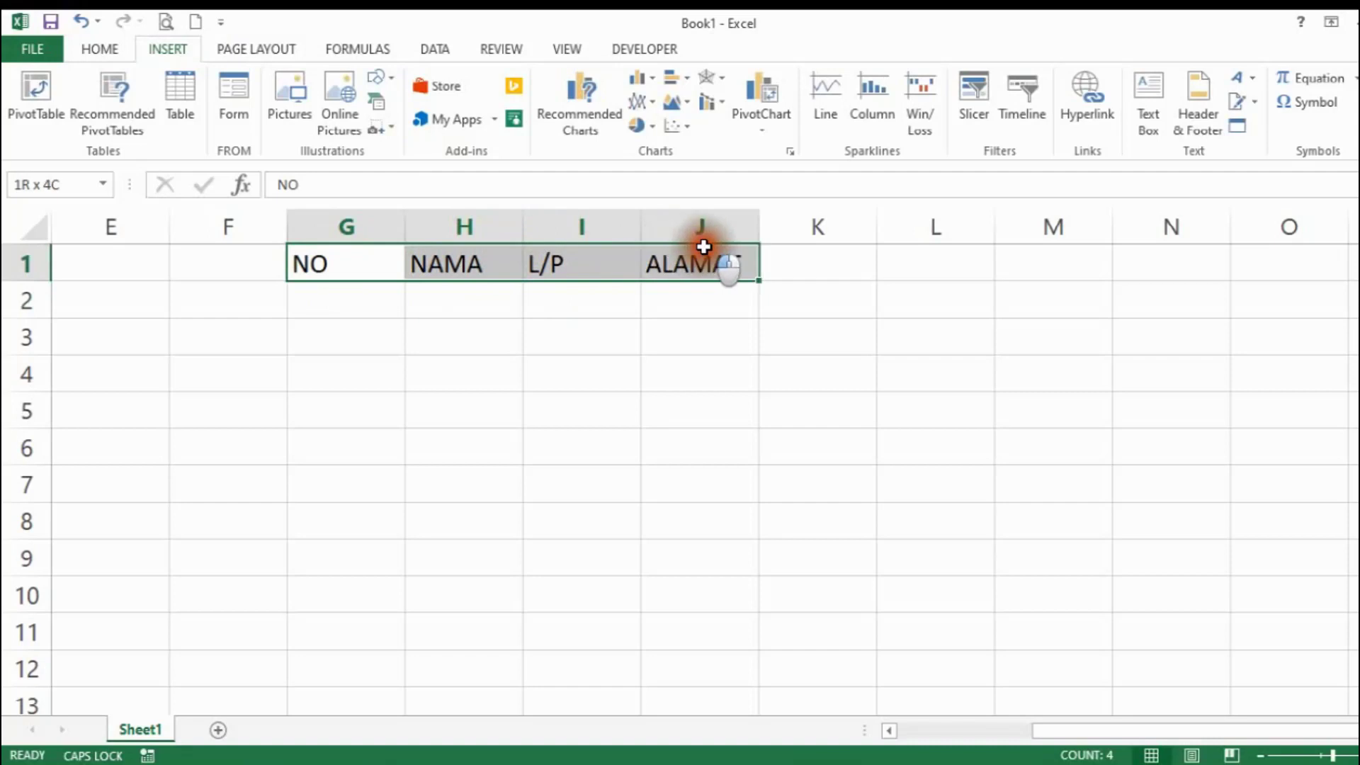
# Insert a table from G1:J1 with 'My table has headers' ticked.
pyautogui.click(119, 44)
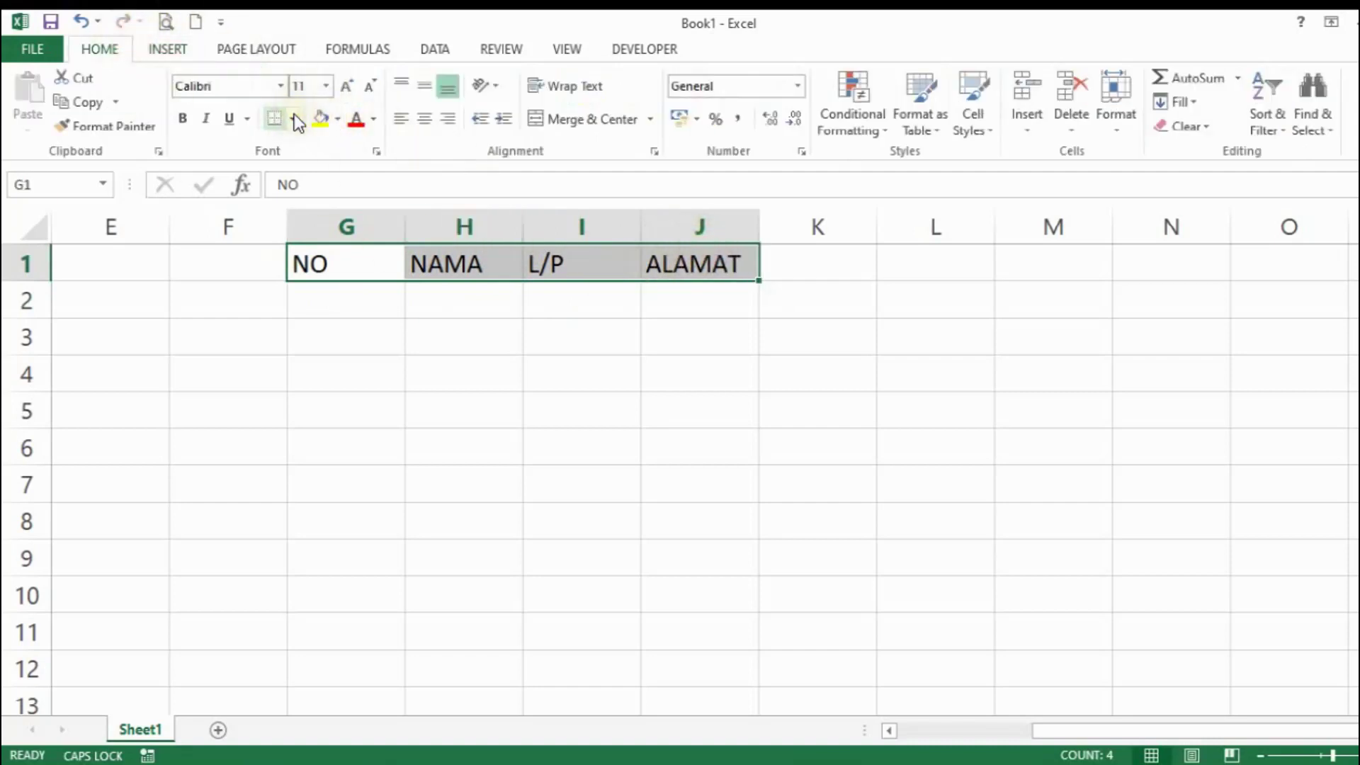
pyautogui.click(170, 41)
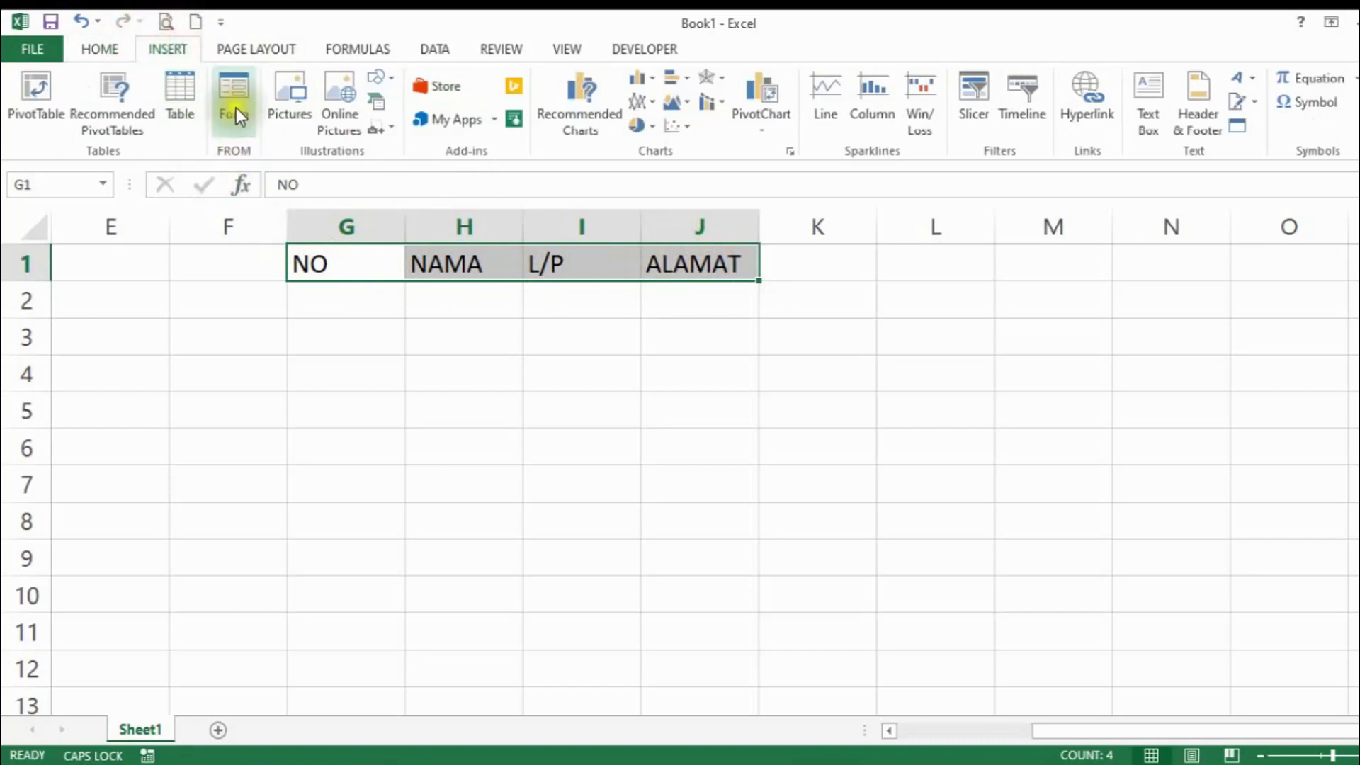
pyautogui.click(187, 108)
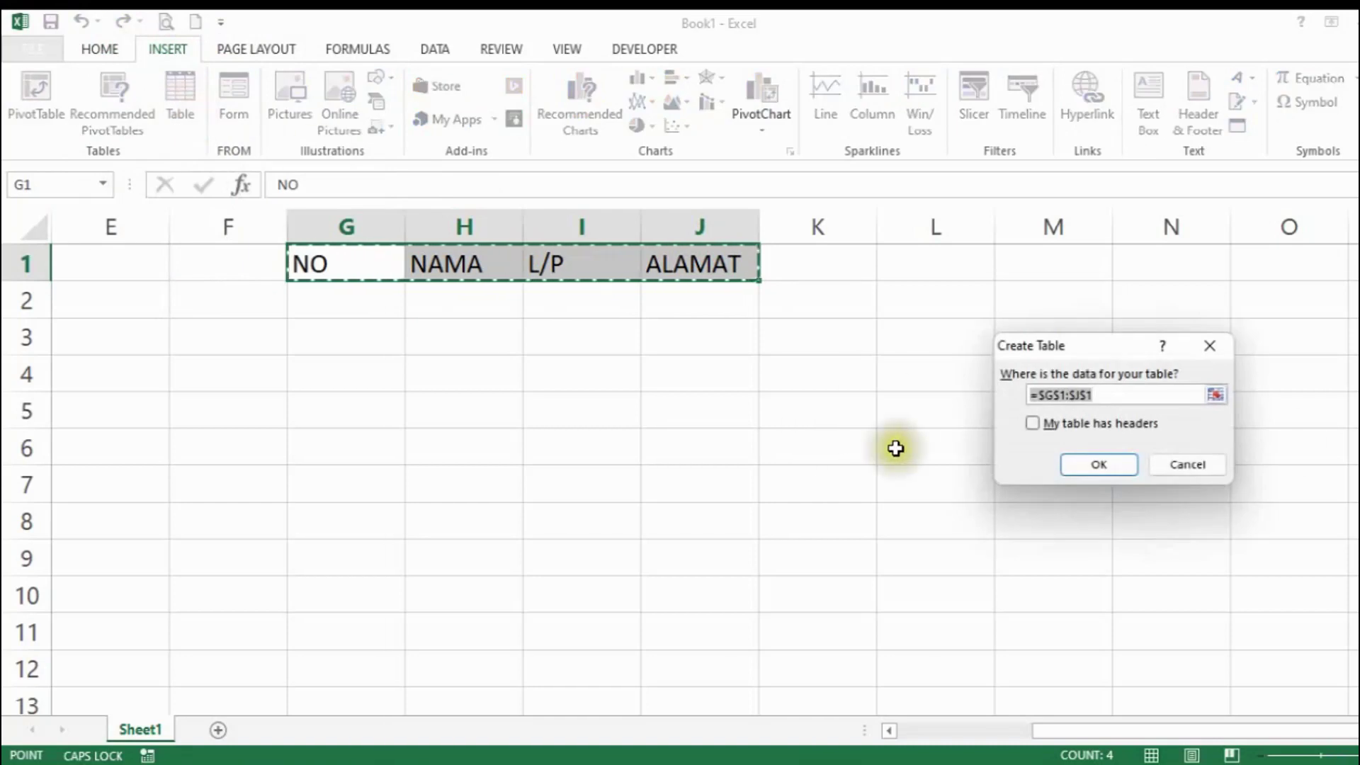
pyautogui.click(1064, 426)
pyautogui.click(1117, 466)
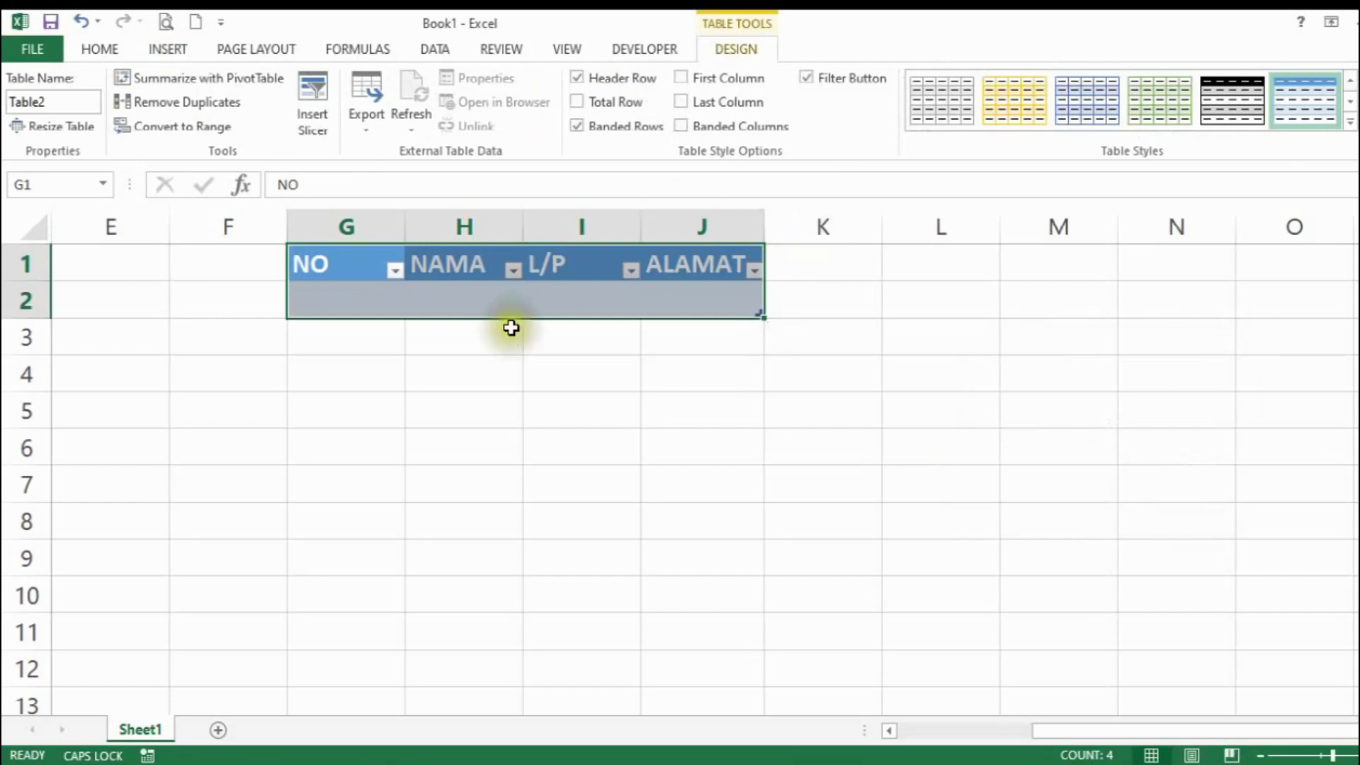
# Widen the ALAMAT column J so its heading fits.
pyautogui.click(351, 300)
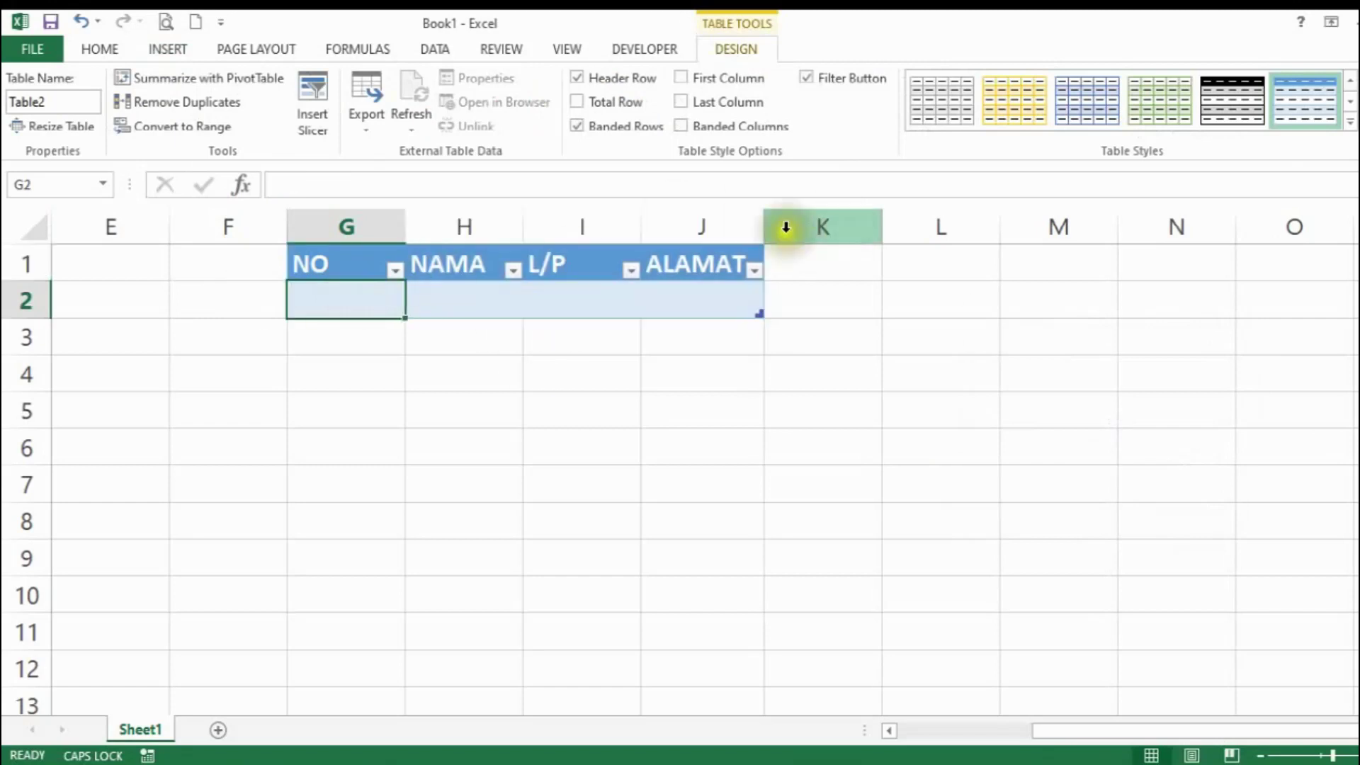
pyautogui.moveTo(780, 226); pyautogui.dragTo(850, 225)
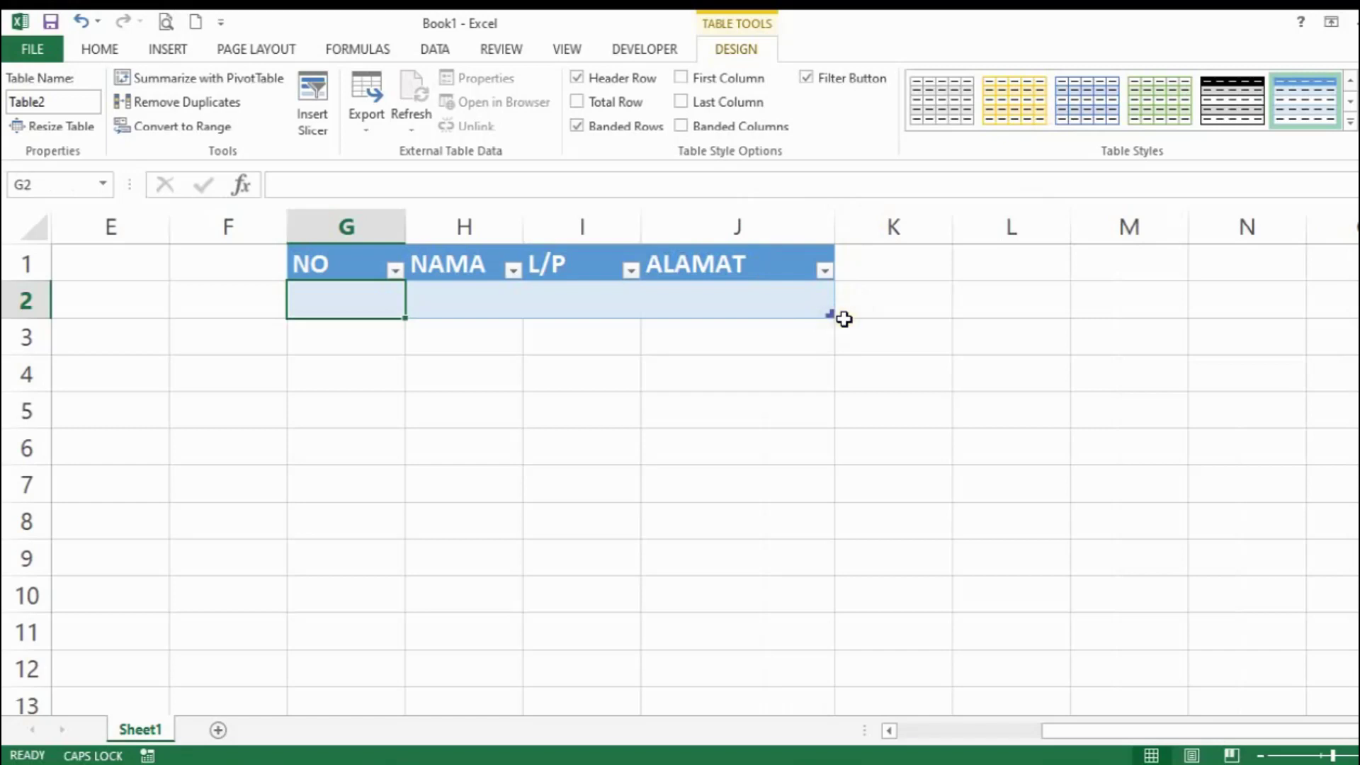
pyautogui.click(375, 300)
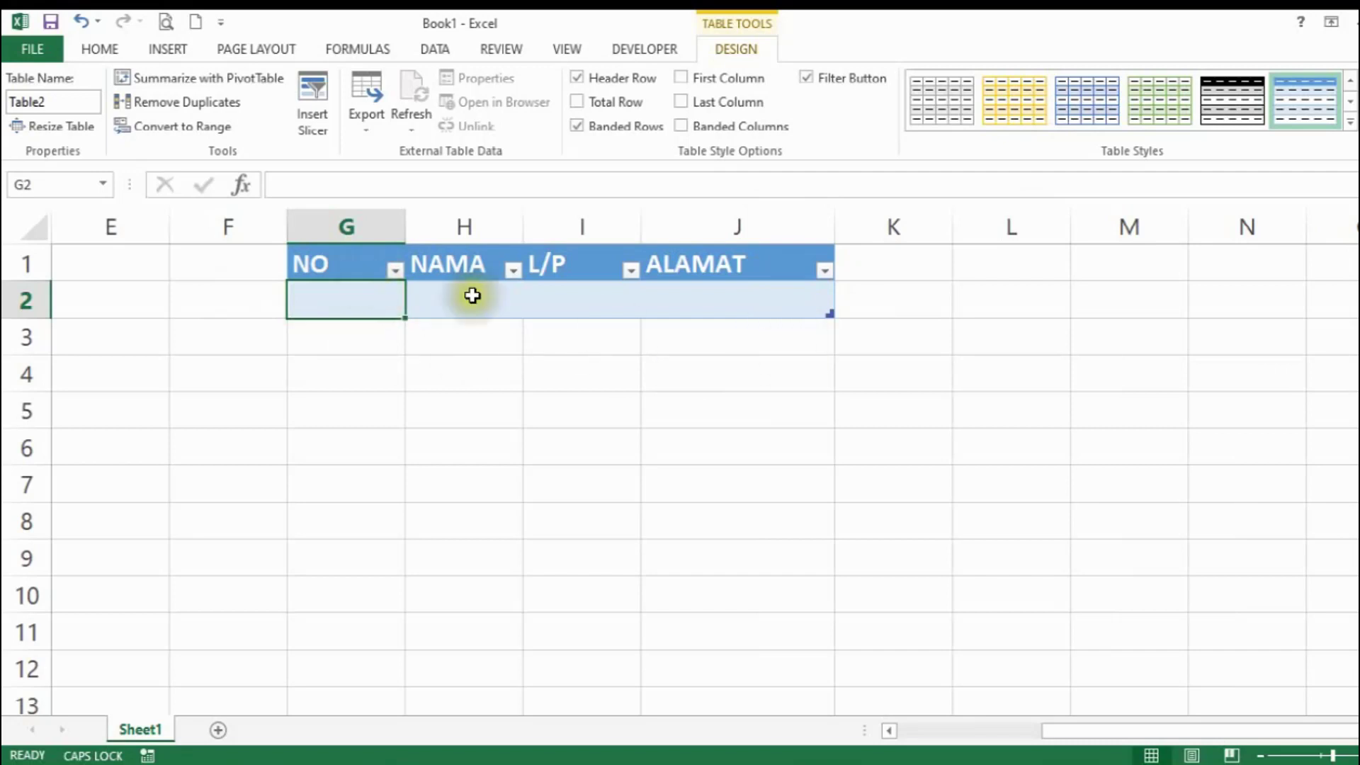
pyautogui.click(382, 289)
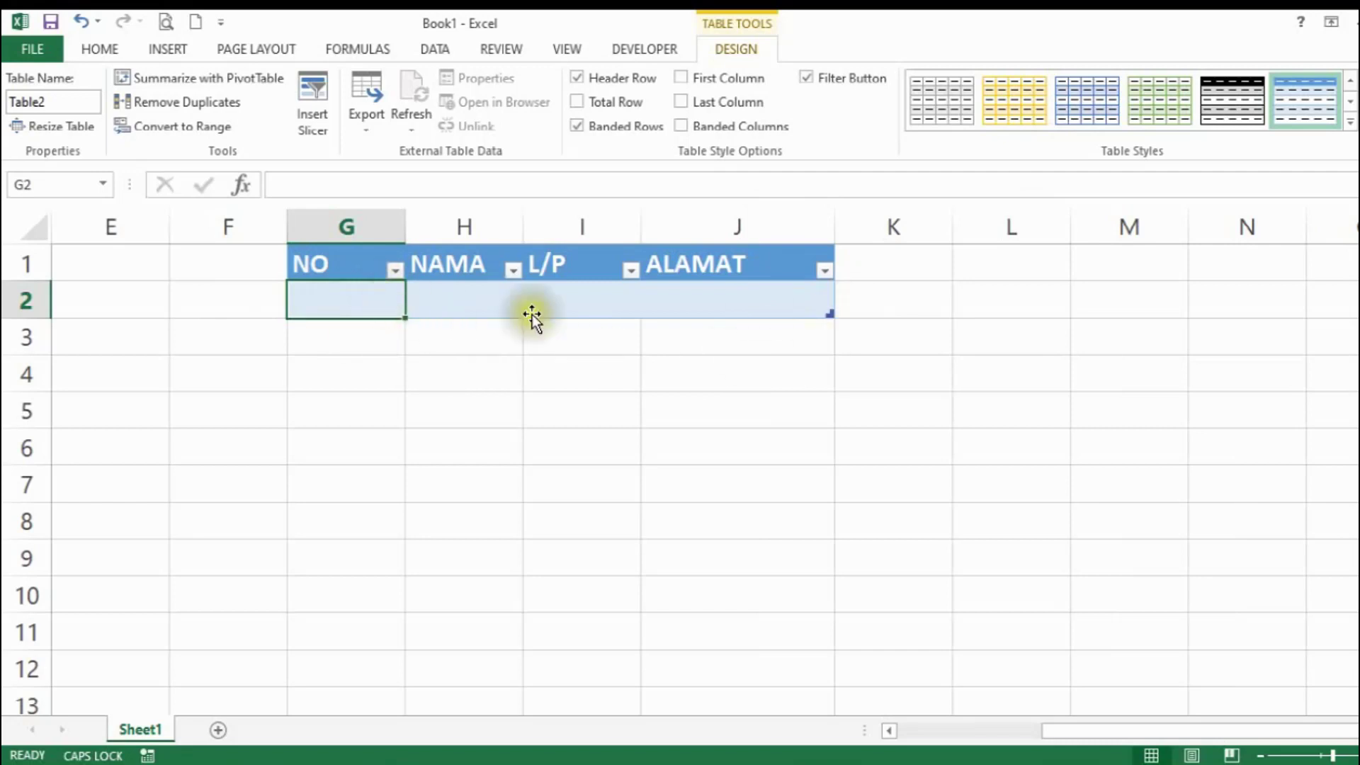
pyautogui.click(340, 291)
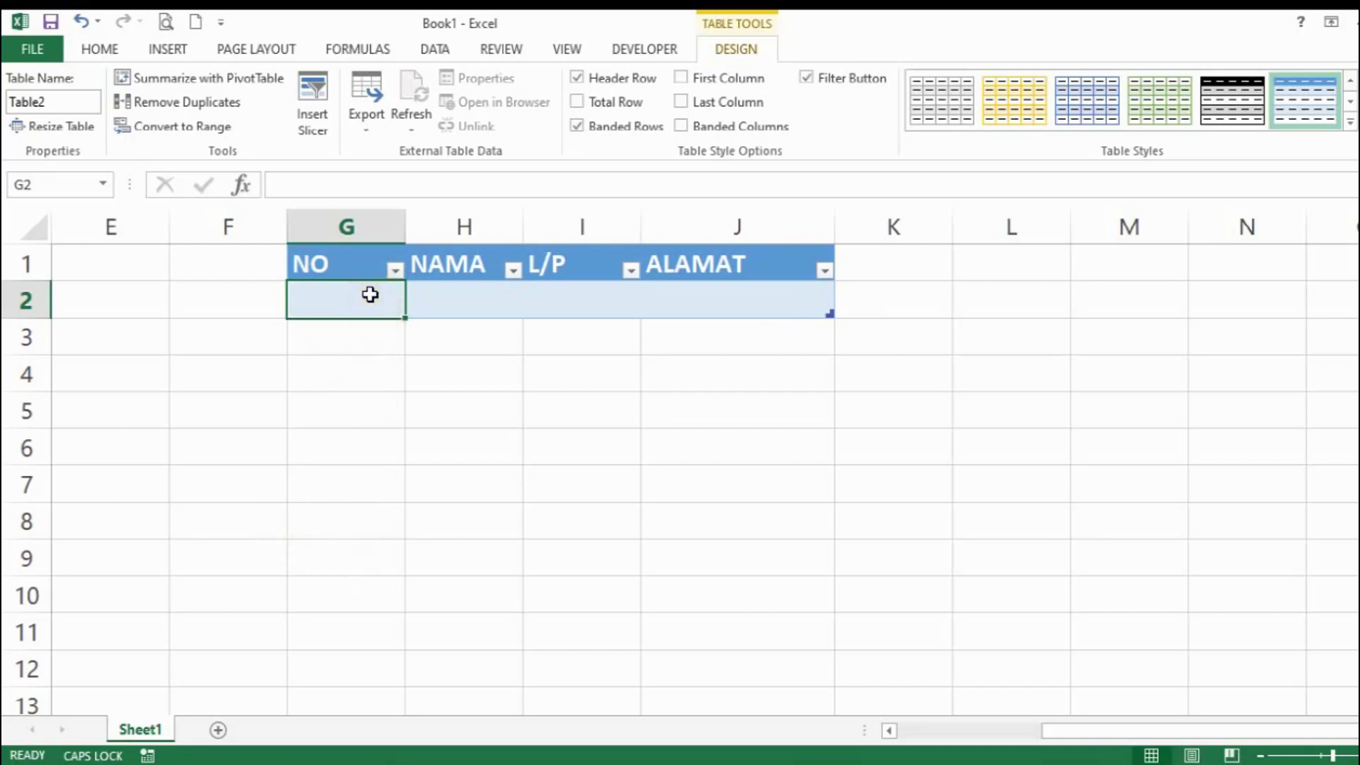
pyautogui.click(370, 294)
pyautogui.click(355, 300)
# Remove the stray '=' from G2 and reselect G2 for the numbering formula.
pyautogui.write('=')
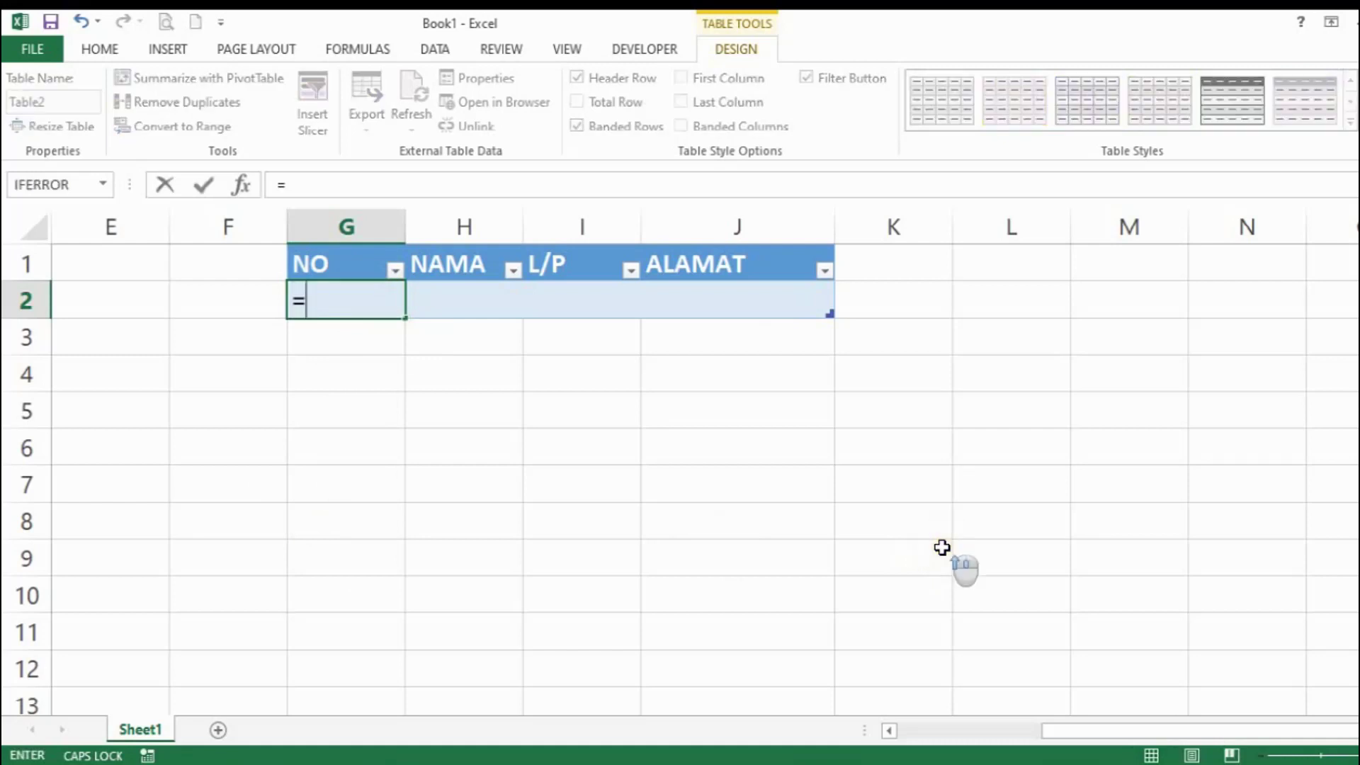
pyautogui.press('BackSpace')
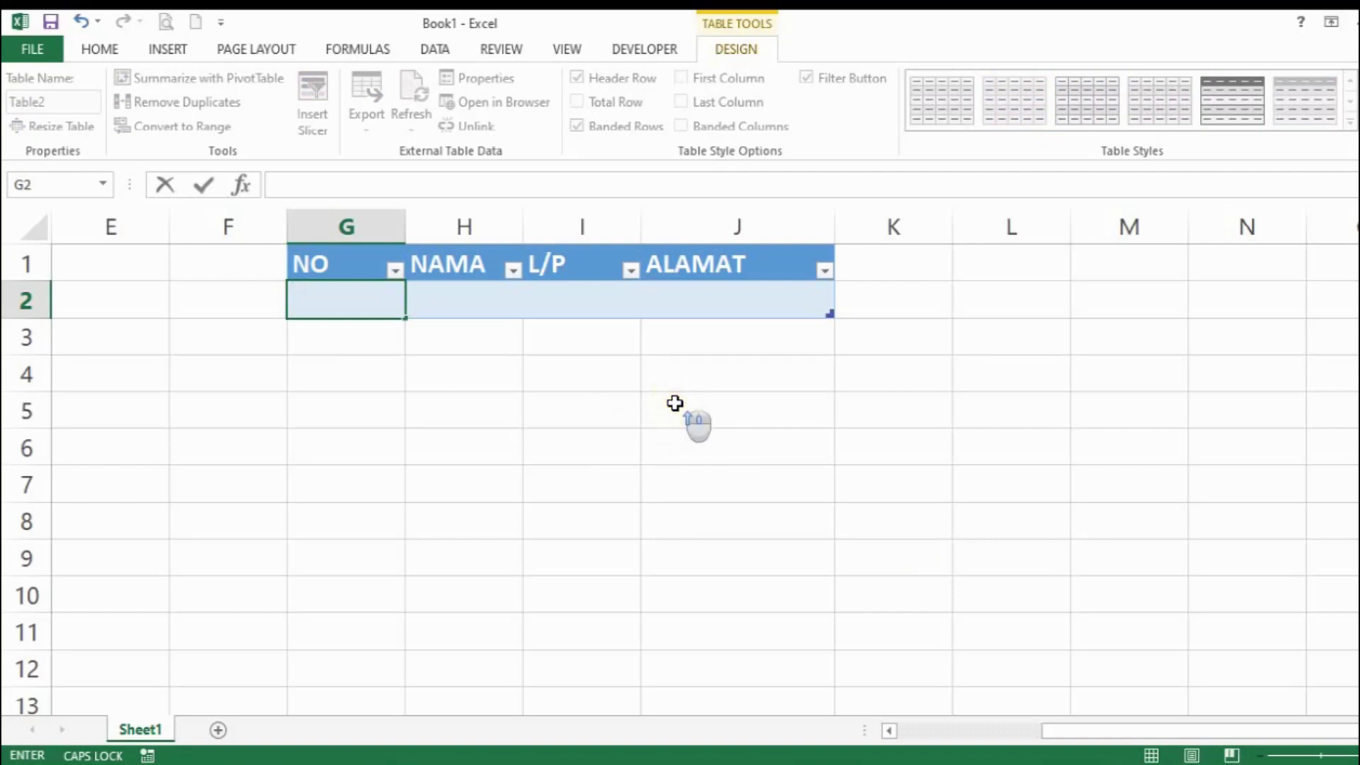
pyautogui.click(676, 403)
pyautogui.keyDown('ctrl'); pyautogui.scroll(1, 676, 403); pyautogui.keyUp('ctrl')
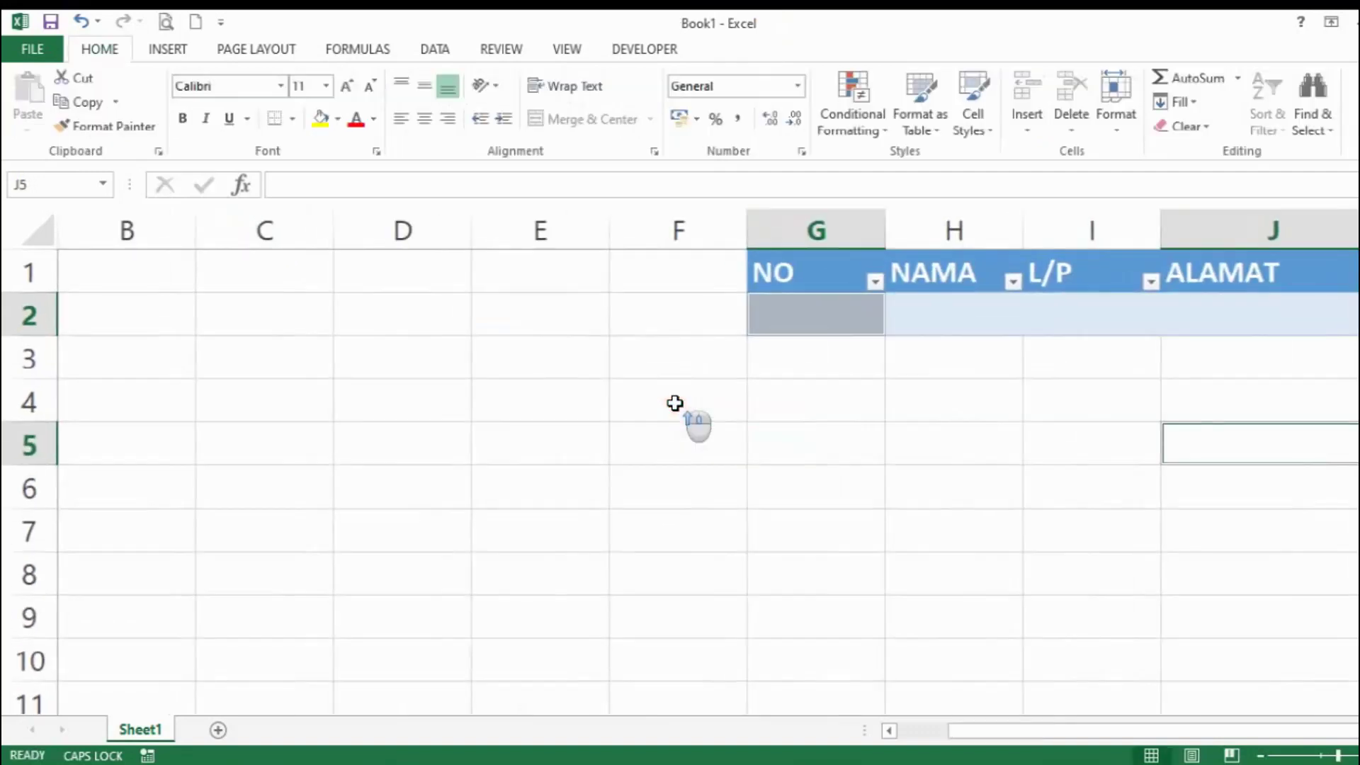
pyautogui.keyDown('ctrl'); pyautogui.scroll(1, 675, 403); pyautogui.keyUp('ctrl')
pyautogui.keyDown('ctrl'); pyautogui.scroll(1, 801, 549); pyautogui.keyUp('ctrl')
pyautogui.keyDown('ctrl'); pyautogui.scroll(1, 1245, 716); pyautogui.keyUp('ctrl')
pyautogui.moveTo(1239, 733); pyautogui.dragTo(1244, 733)
pyautogui.click(546, 341)
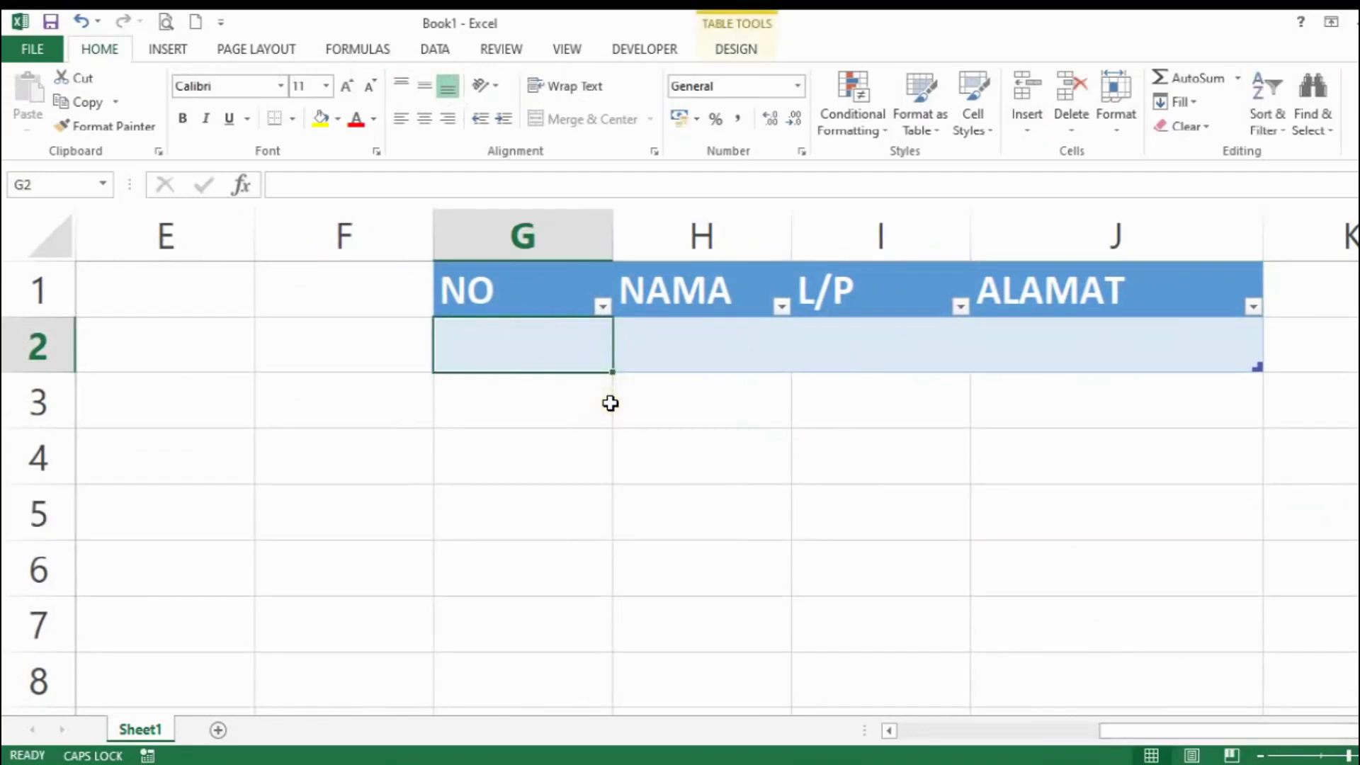
# Type the formula =IF([NAMA]="";"";ROW()-1) in G2, referencing the NAMA column.
pyautogui.write('=IF')
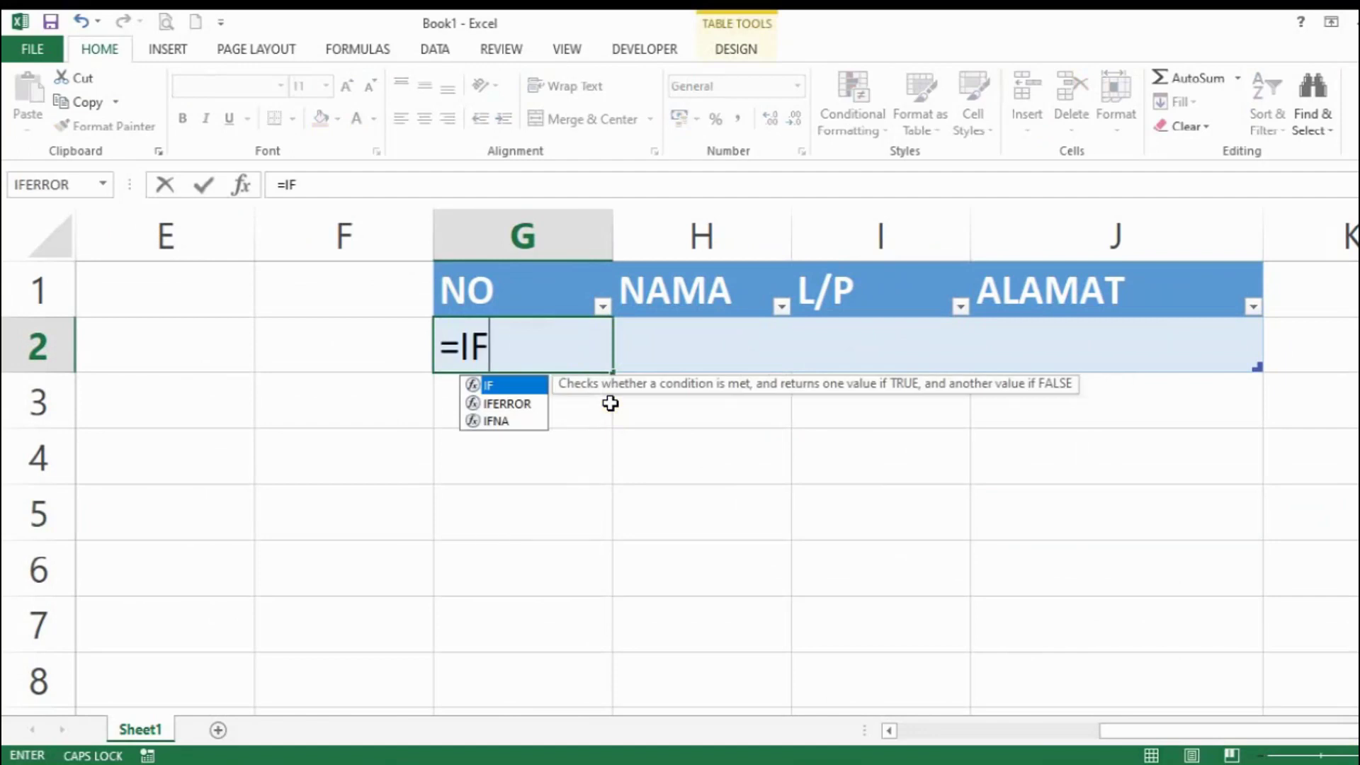
pyautogui.write('(')
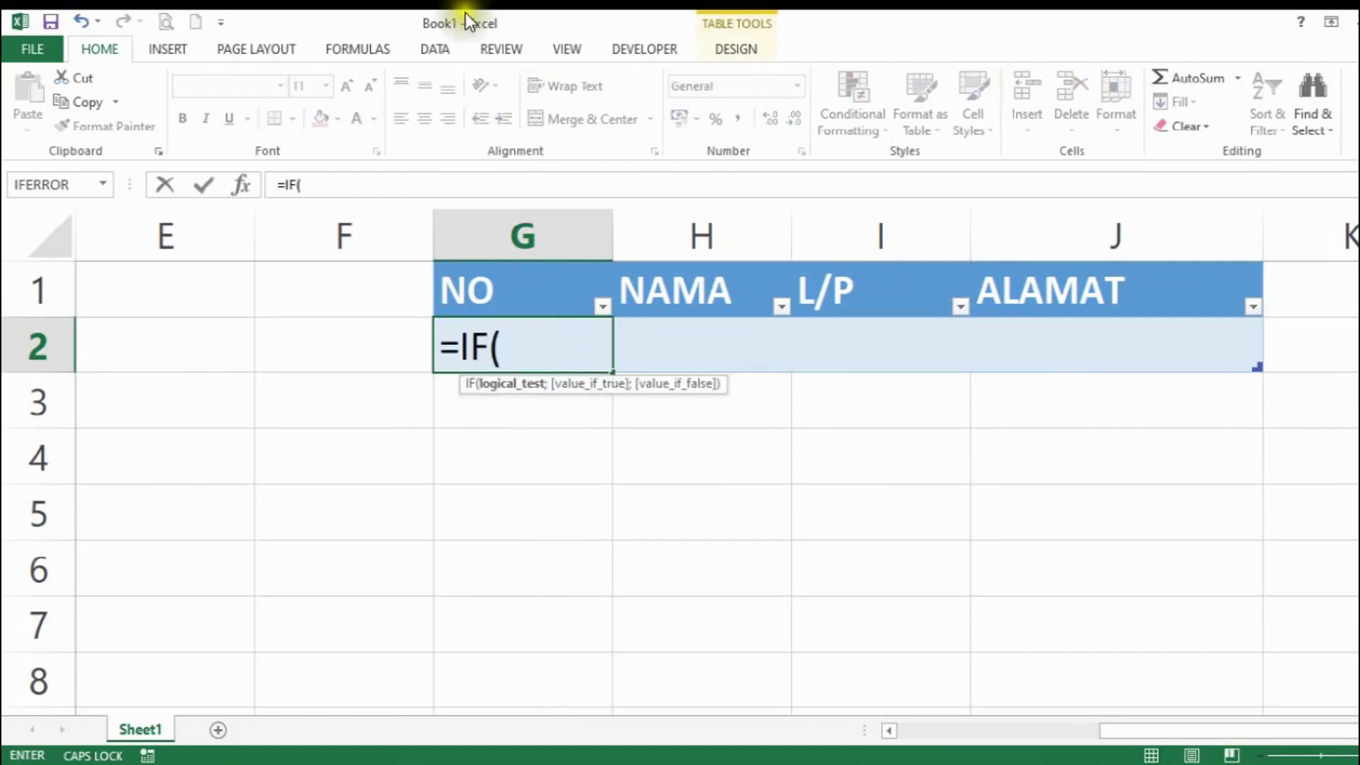
pyautogui.click(696, 342)
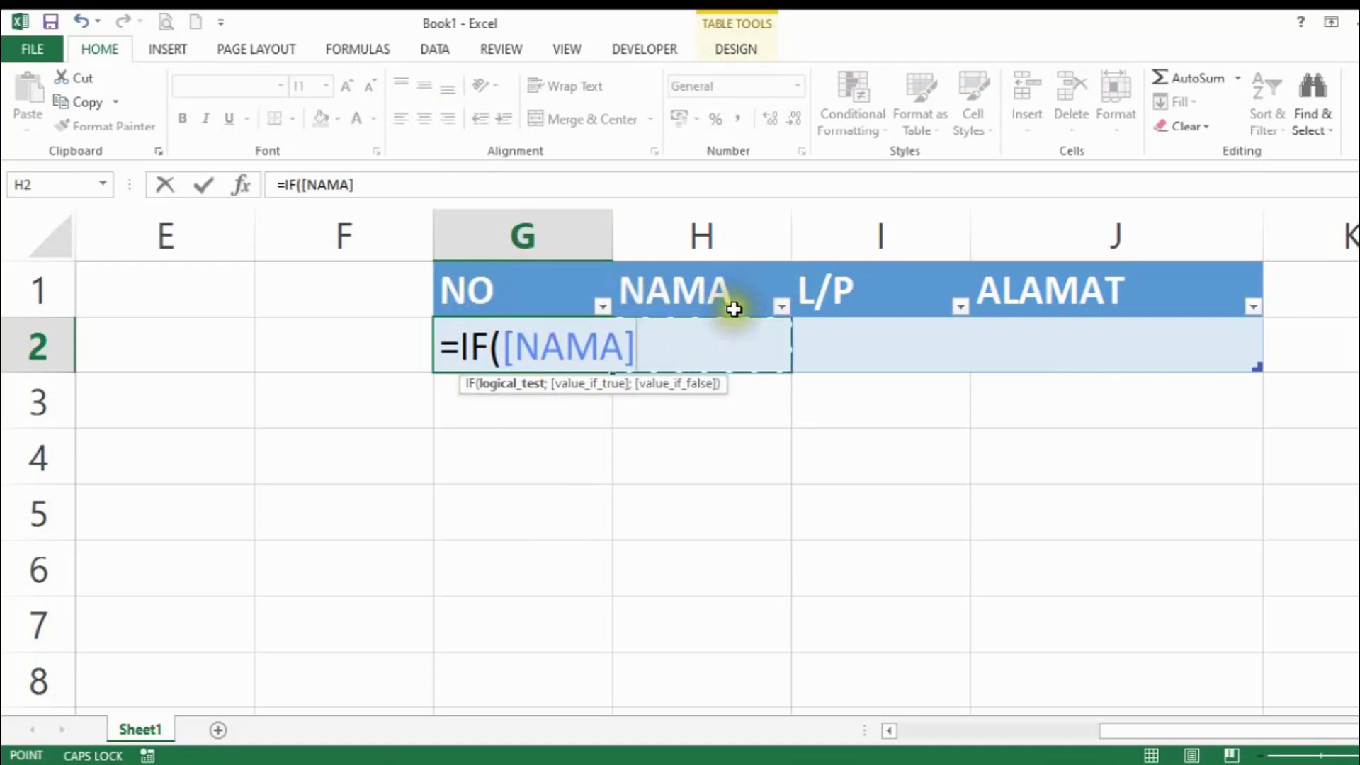
pyautogui.write('=')
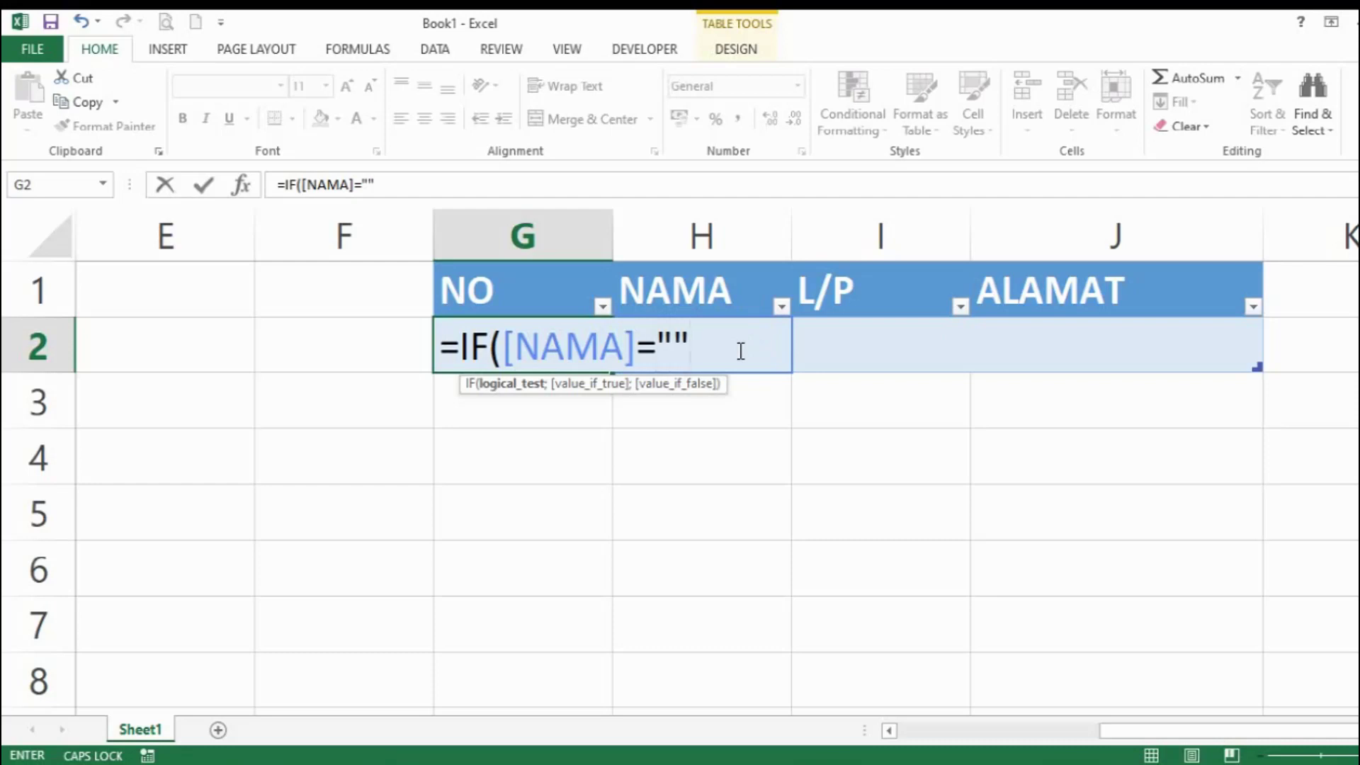
pyautogui.write(';')
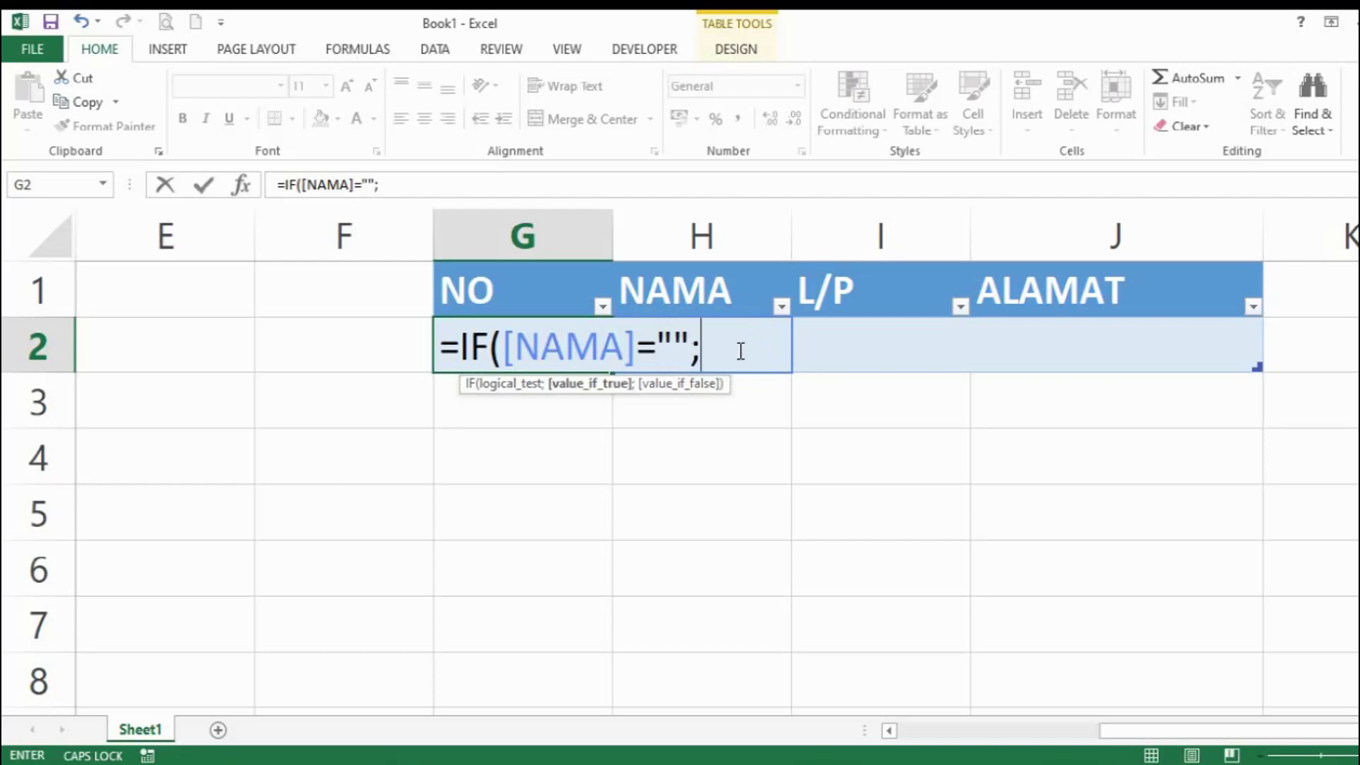
pyautogui.write('"";')
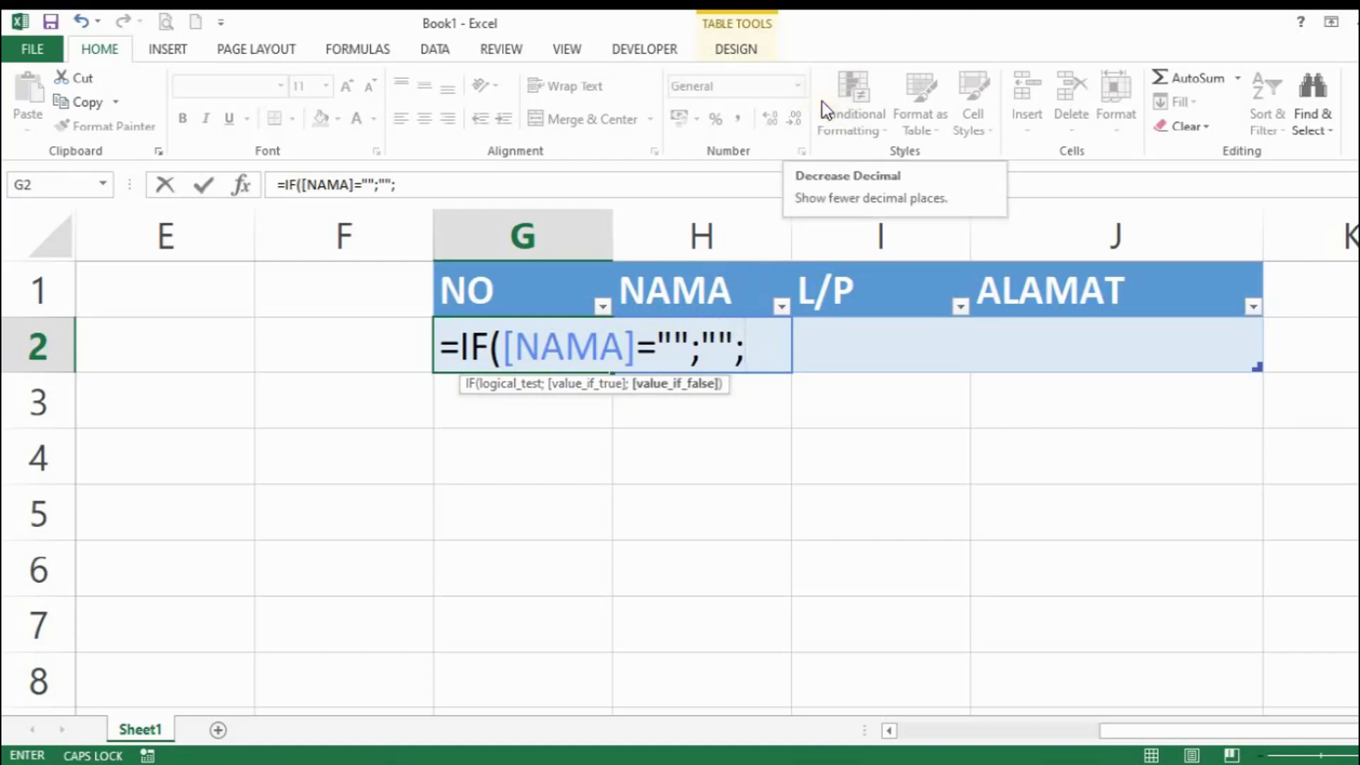
pyautogui.write('RO')
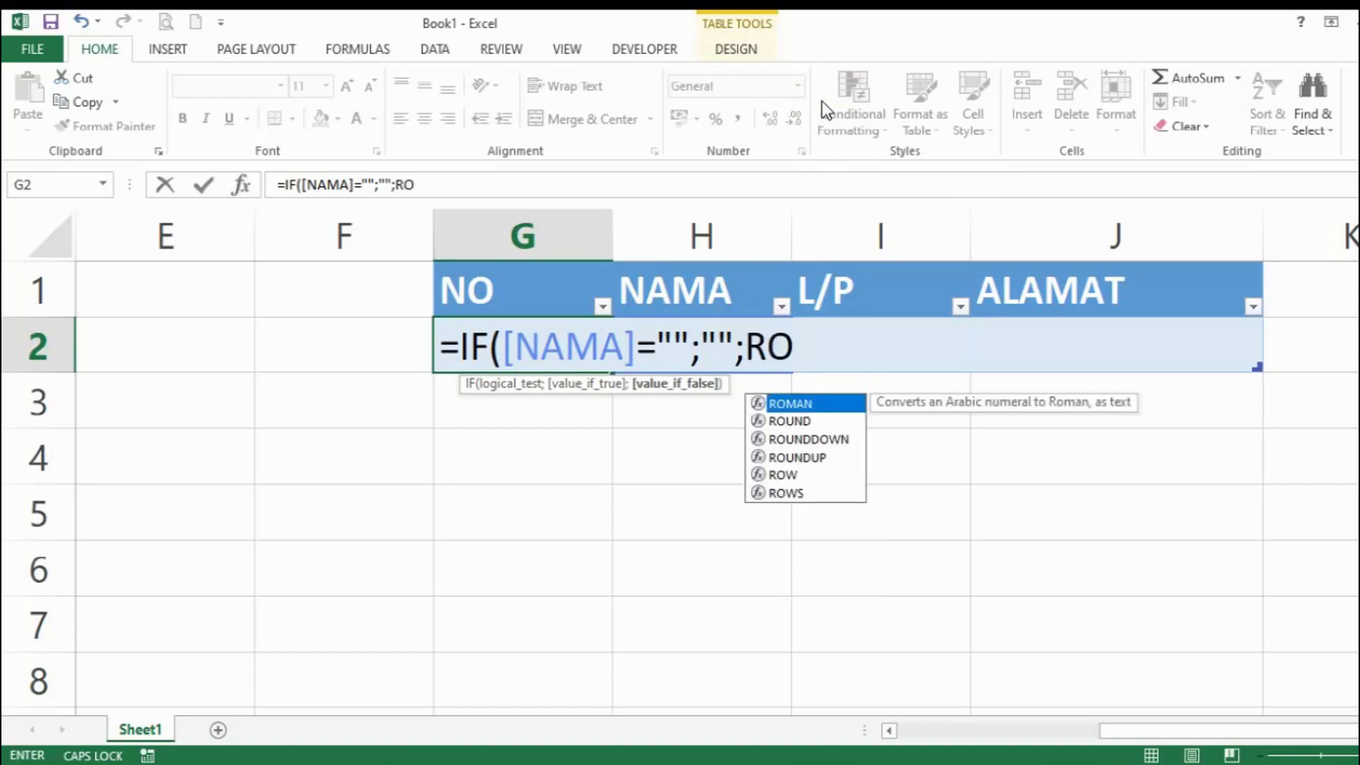
pyautogui.write('W')
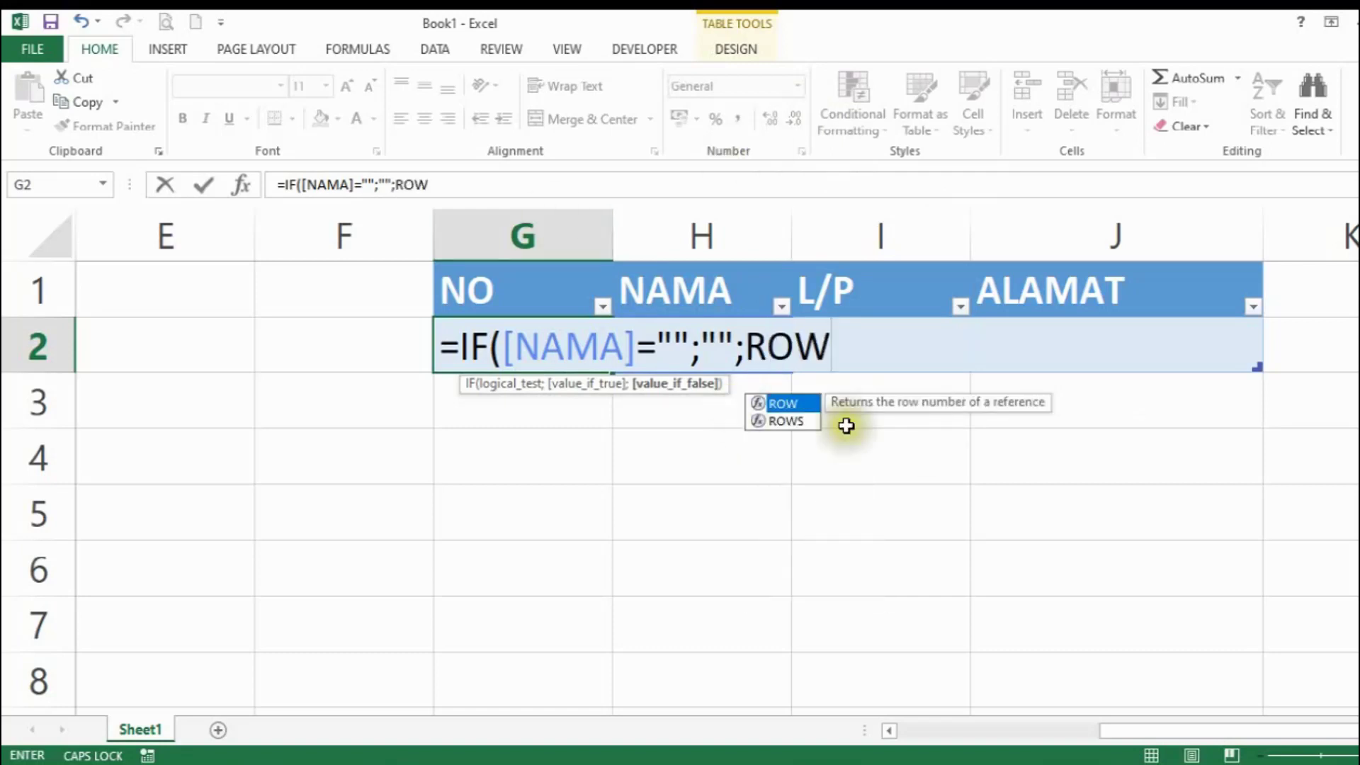
pyautogui.write('(')
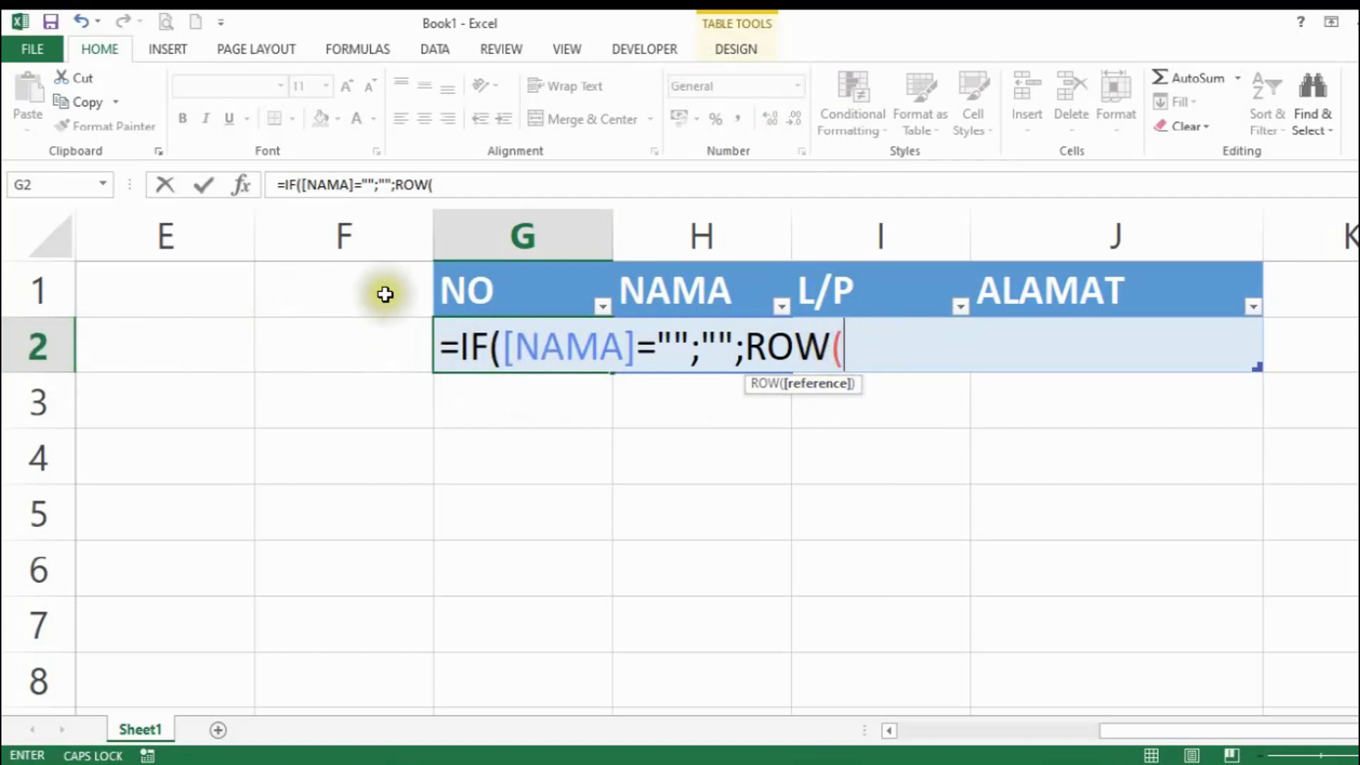
pyautogui.write(')')
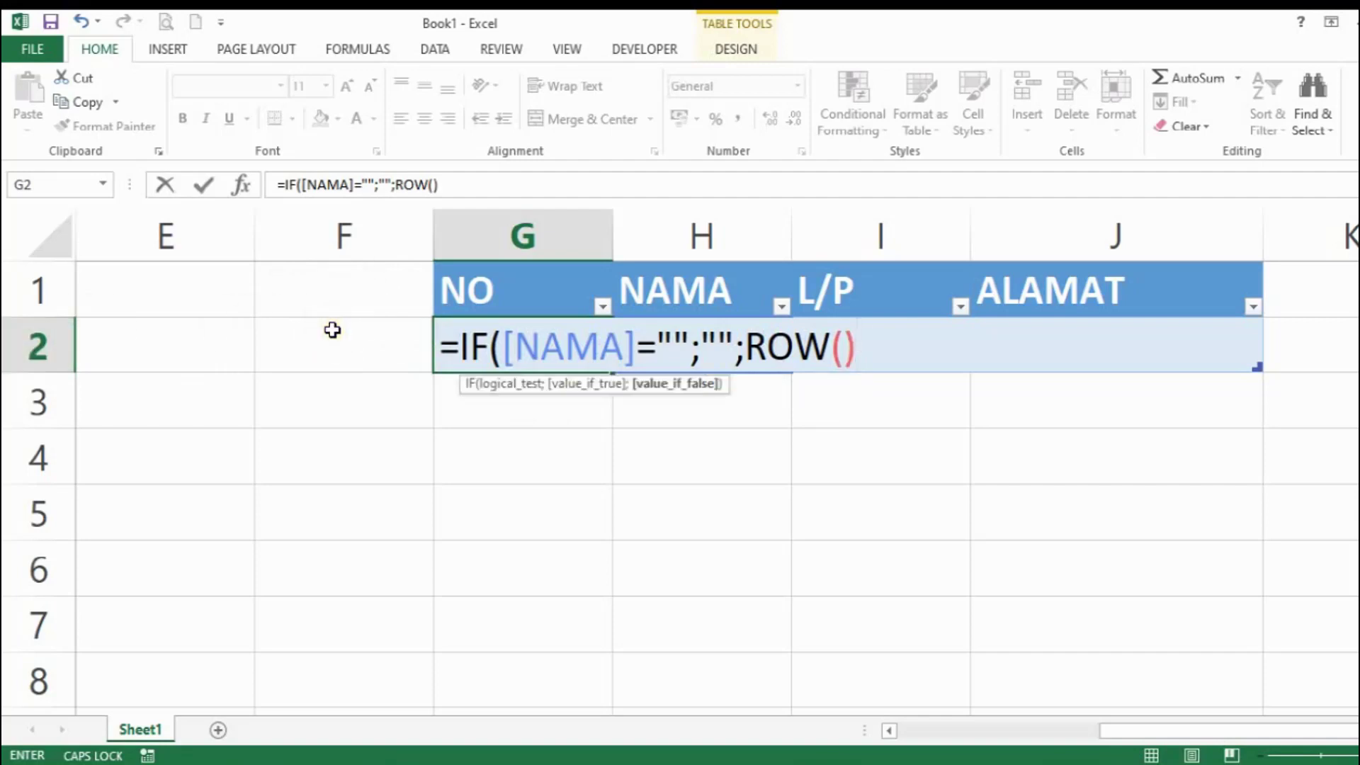
pyautogui.write('-1')
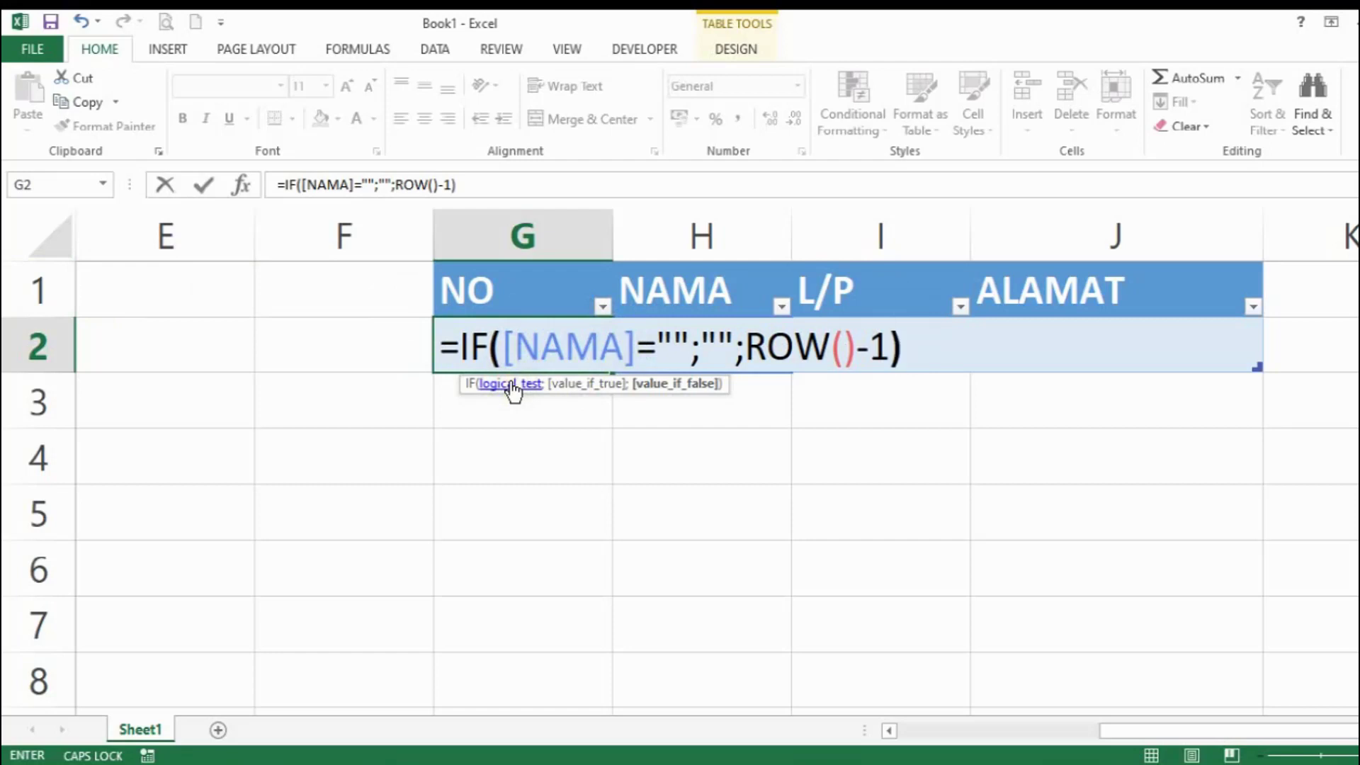
# Commit the G2 formula, enter AHMAD in H2, and check that G2 shows 1.
pyautogui.press('Return')
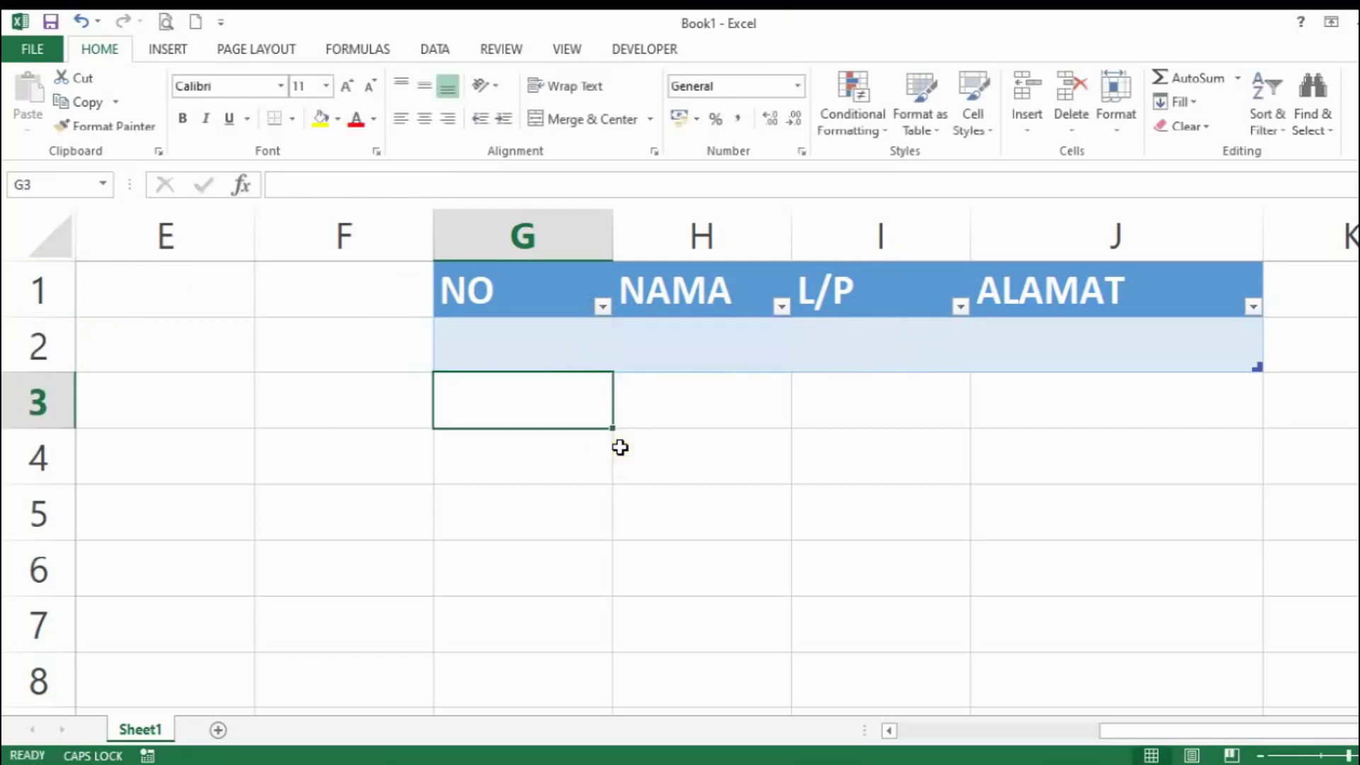
pyautogui.click(550, 347)
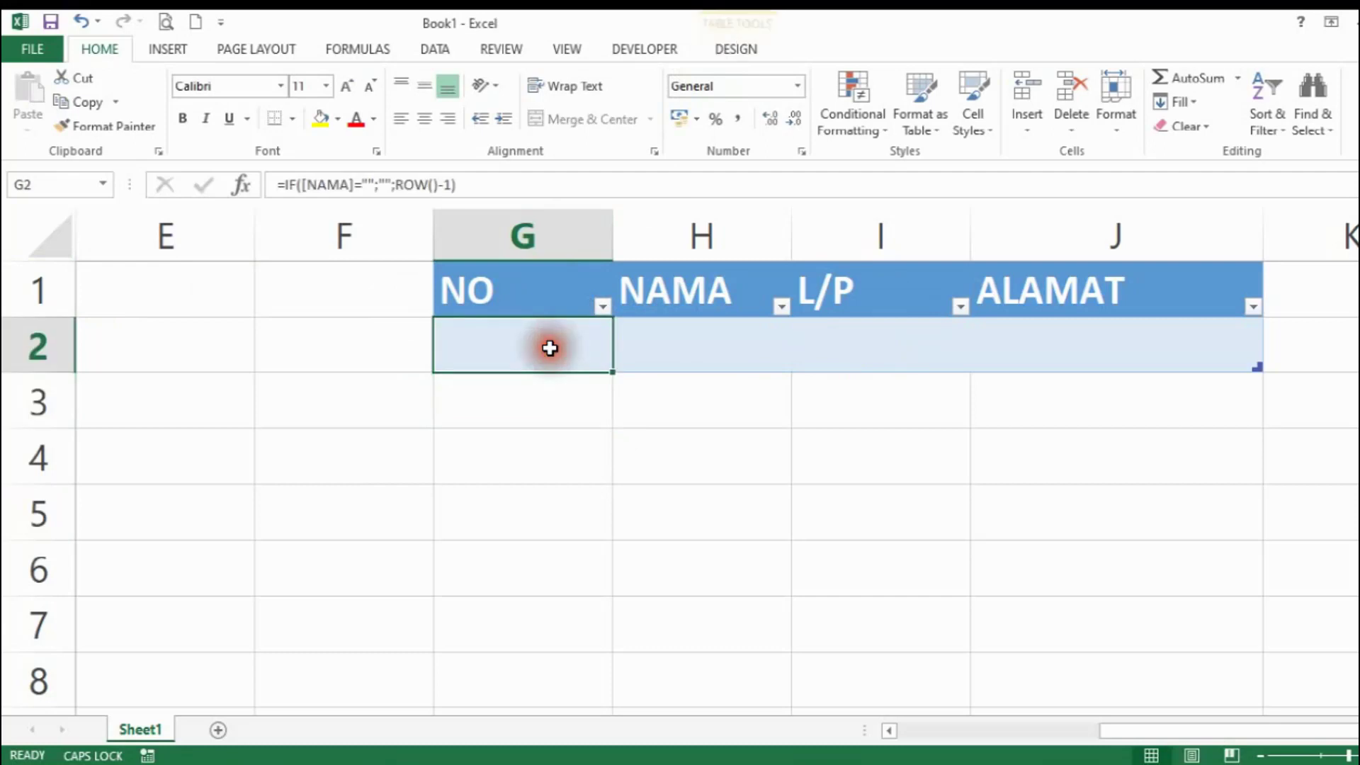
pyautogui.click(770, 340)
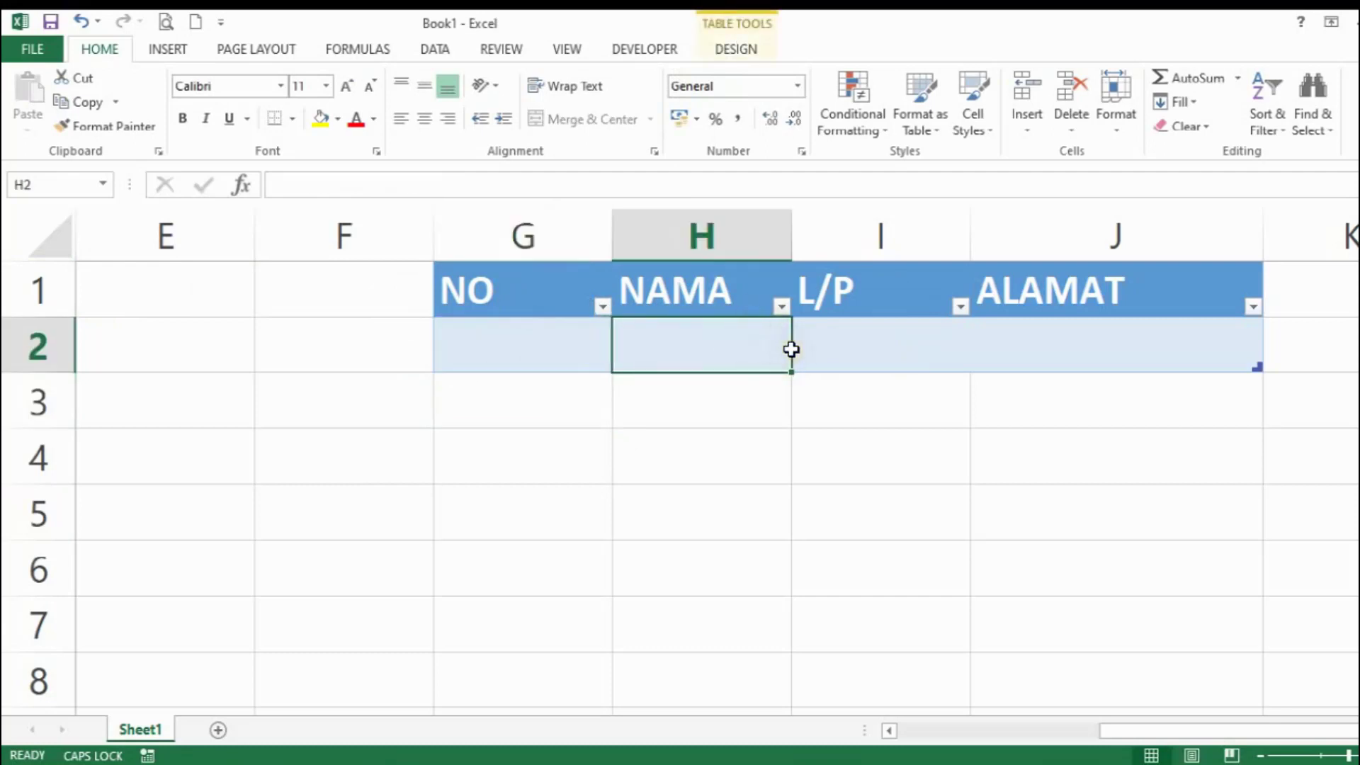
pyautogui.write('AS')
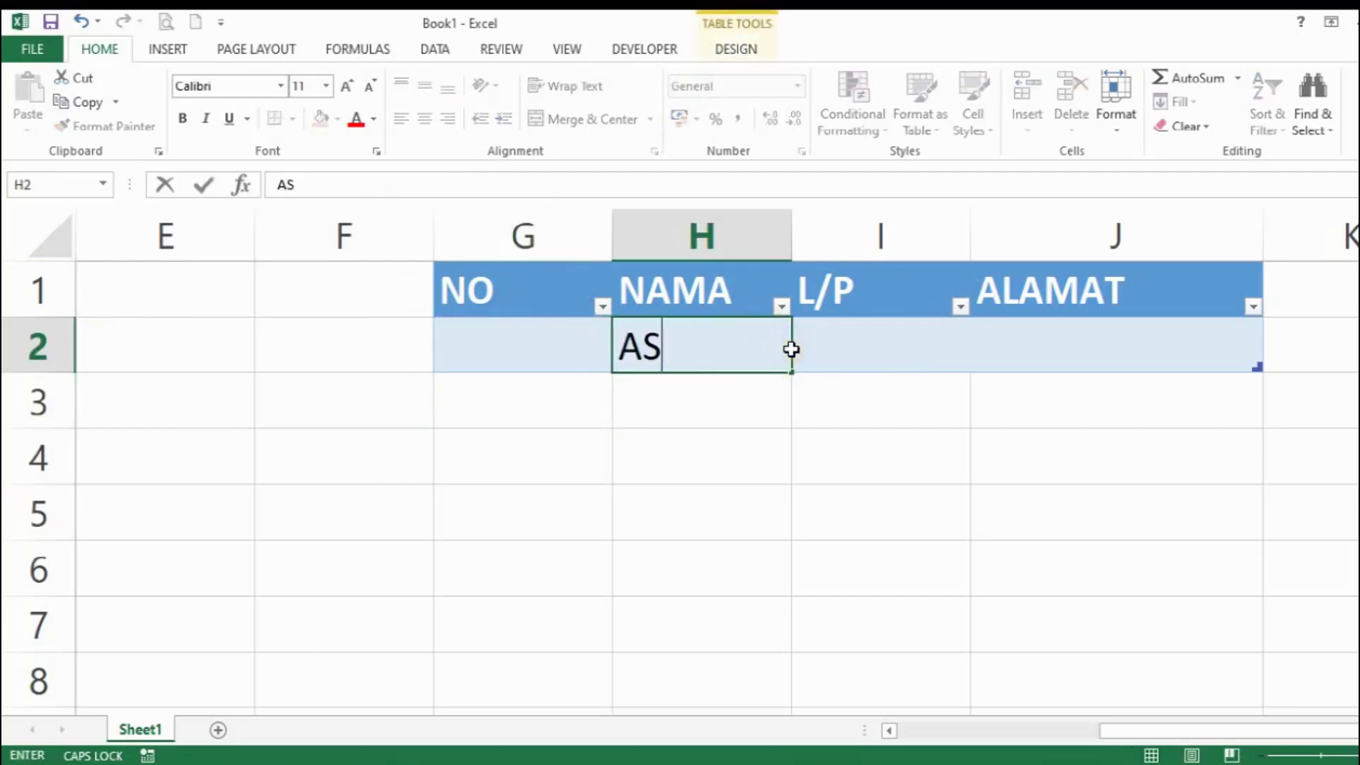
pyautogui.press('BackSpace')
pyautogui.press('BackSpace')
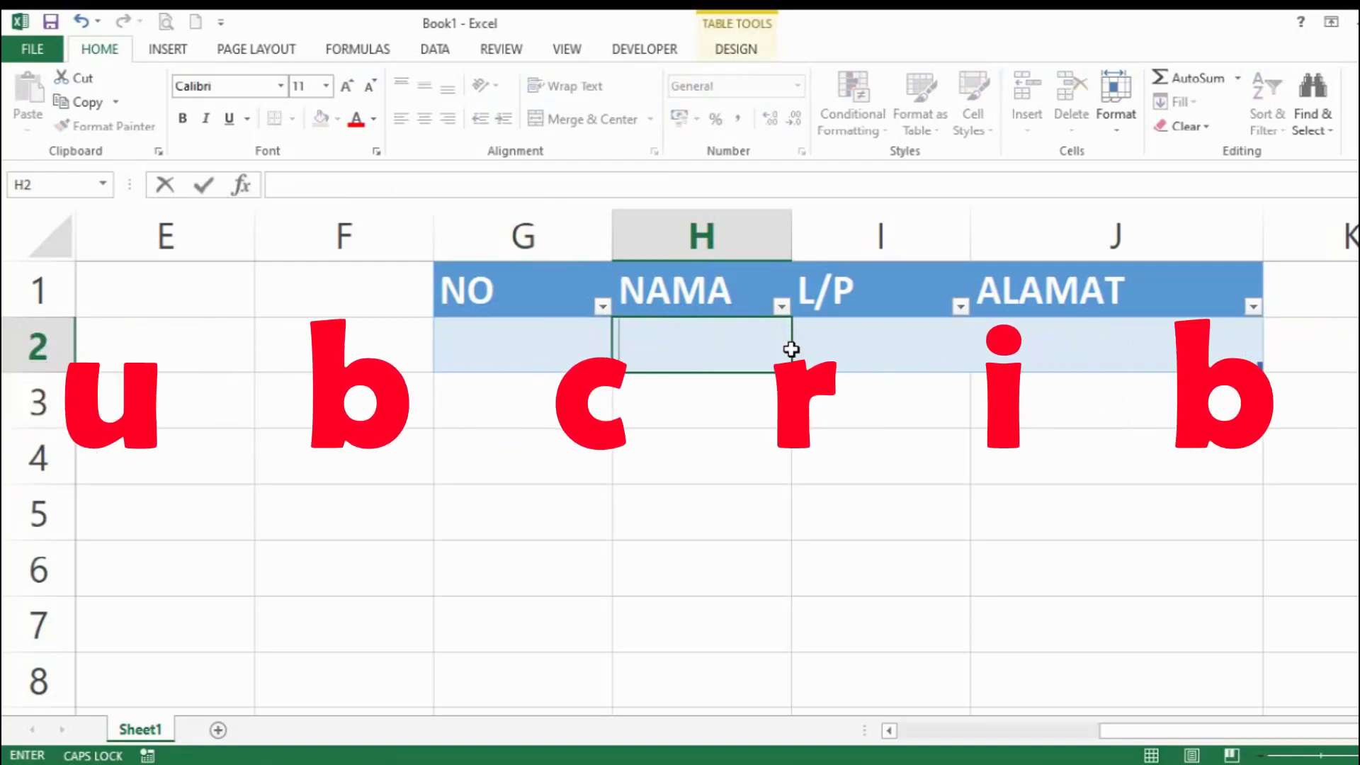
pyautogui.write('A')
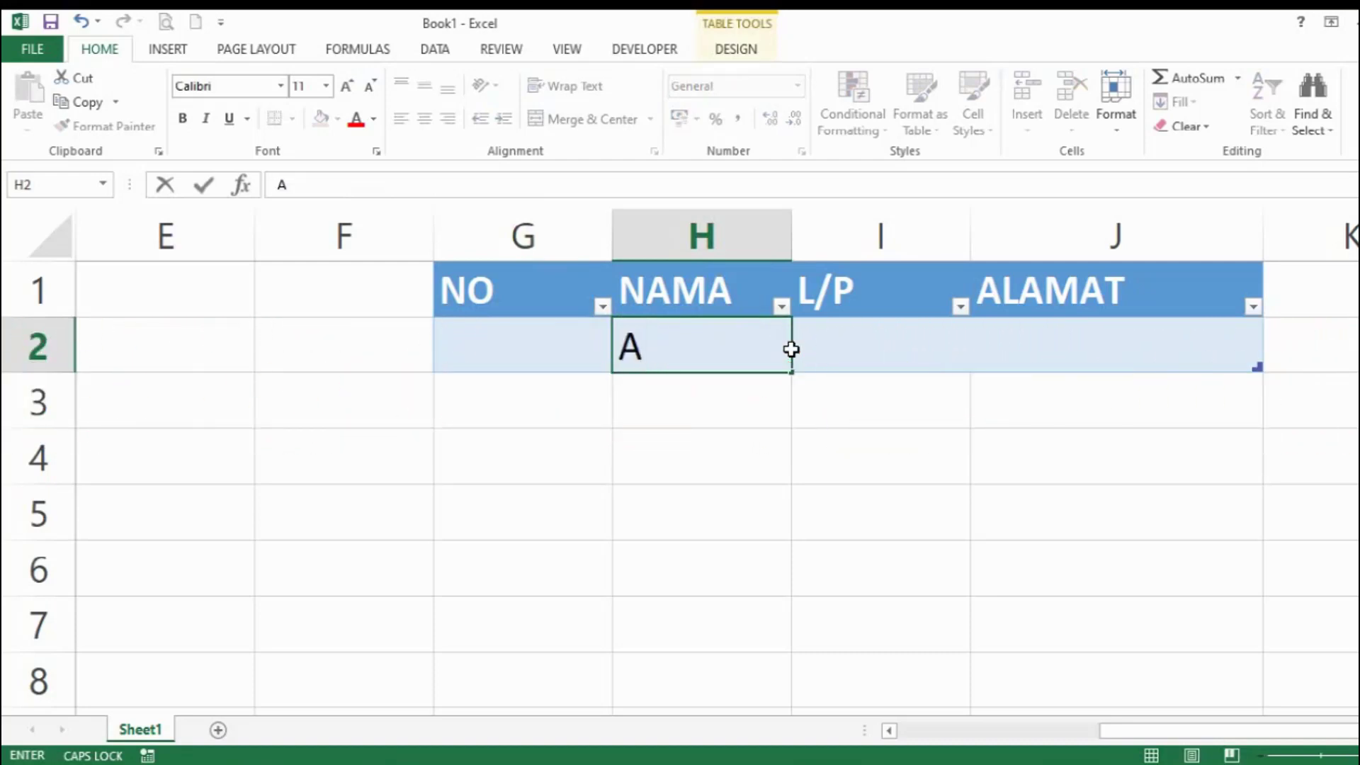
pyautogui.write('HMAD')
pyautogui.press('Return')
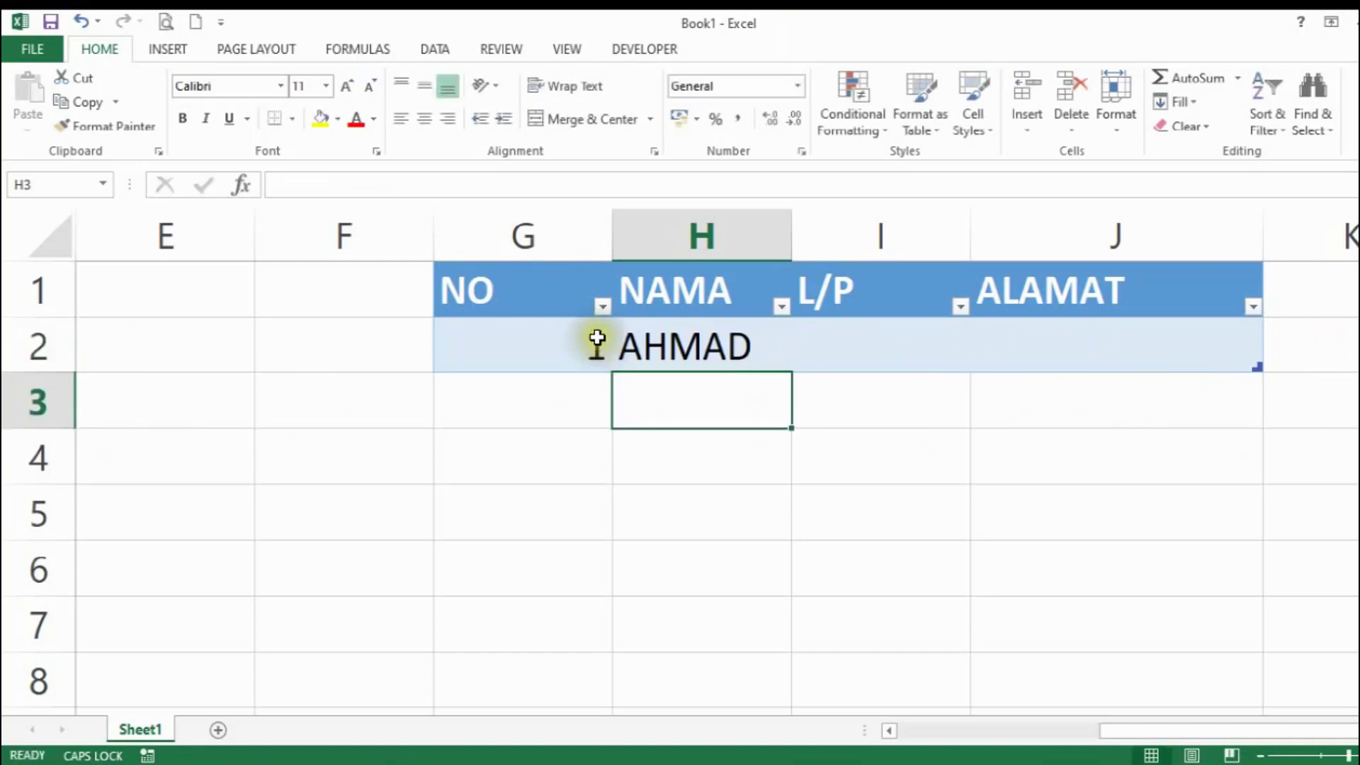
pyautogui.click(719, 349)
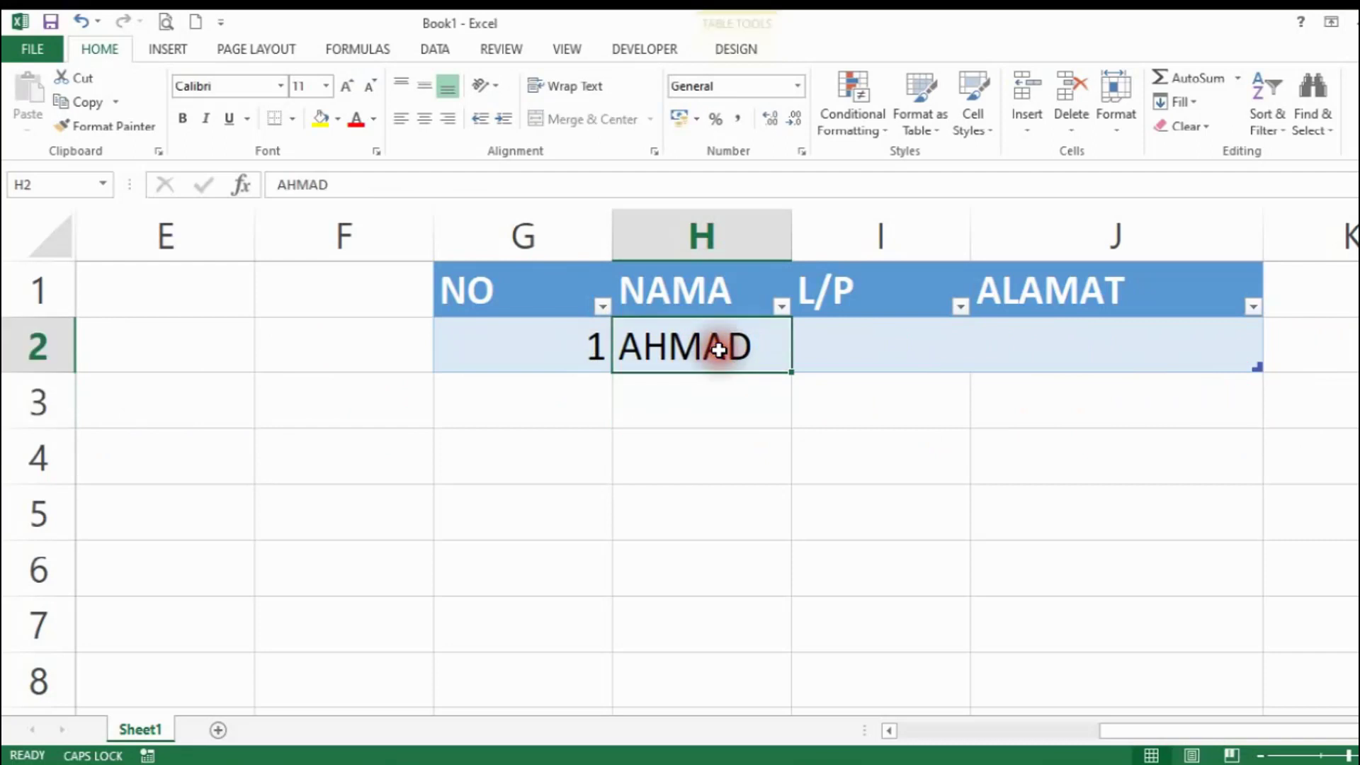
pyautogui.click(591, 349)
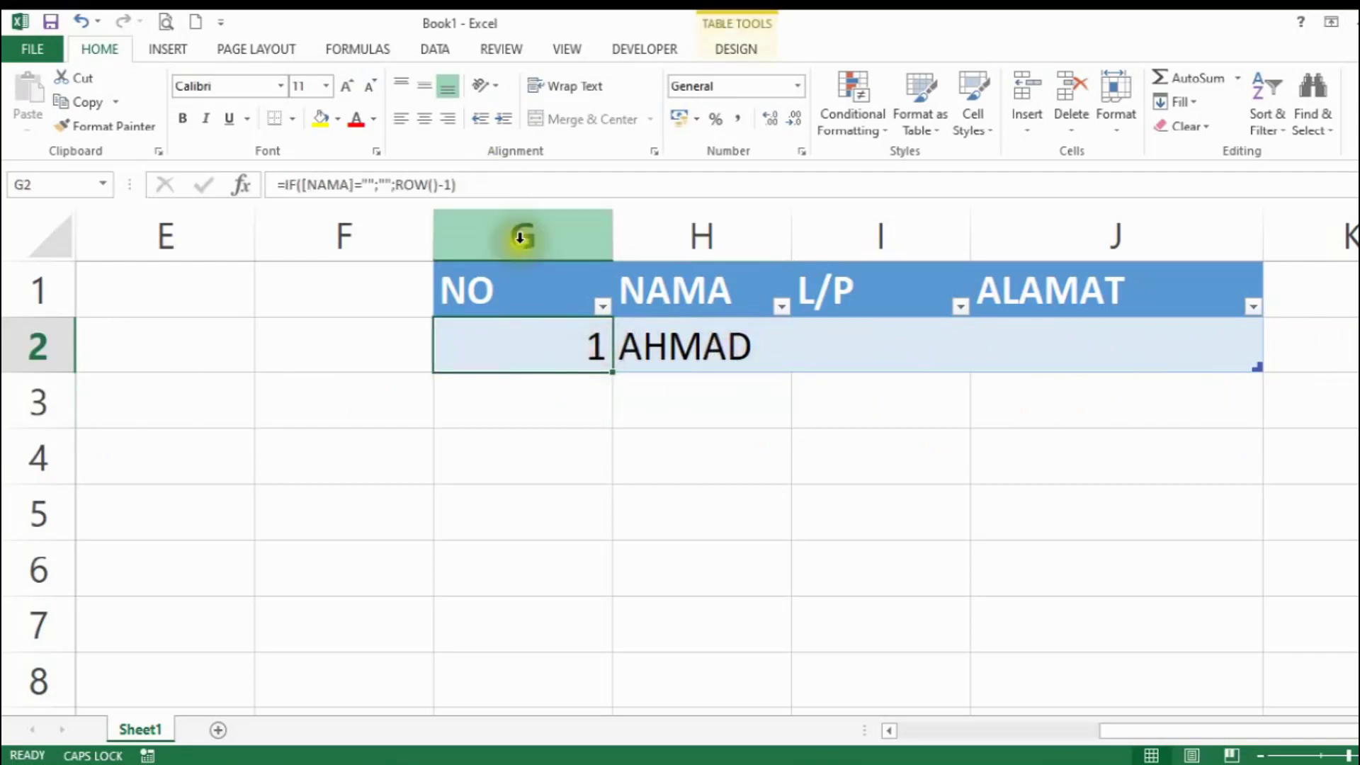
# Set G2 to No Fill and center-align its automatic number.
pyautogui.click(342, 118)
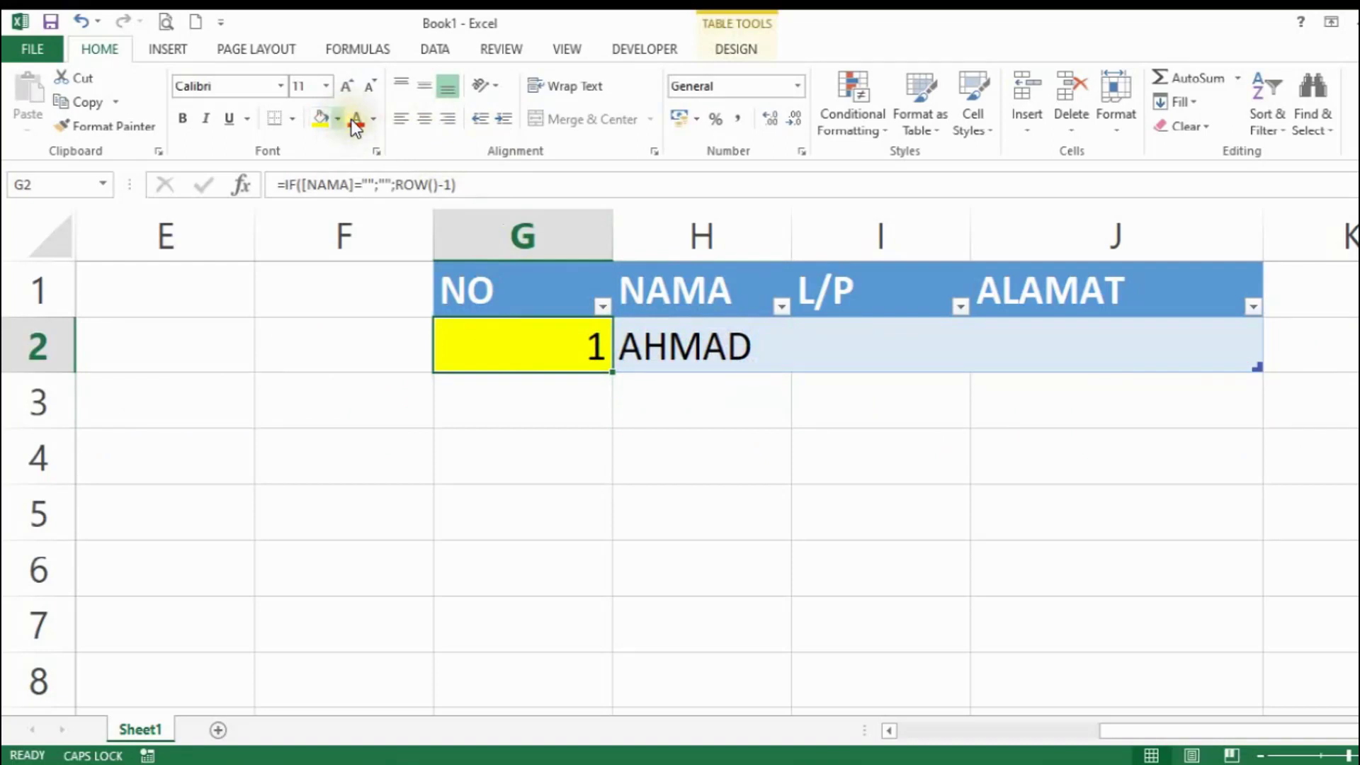
pyautogui.click(339, 119)
pyautogui.click(362, 304)
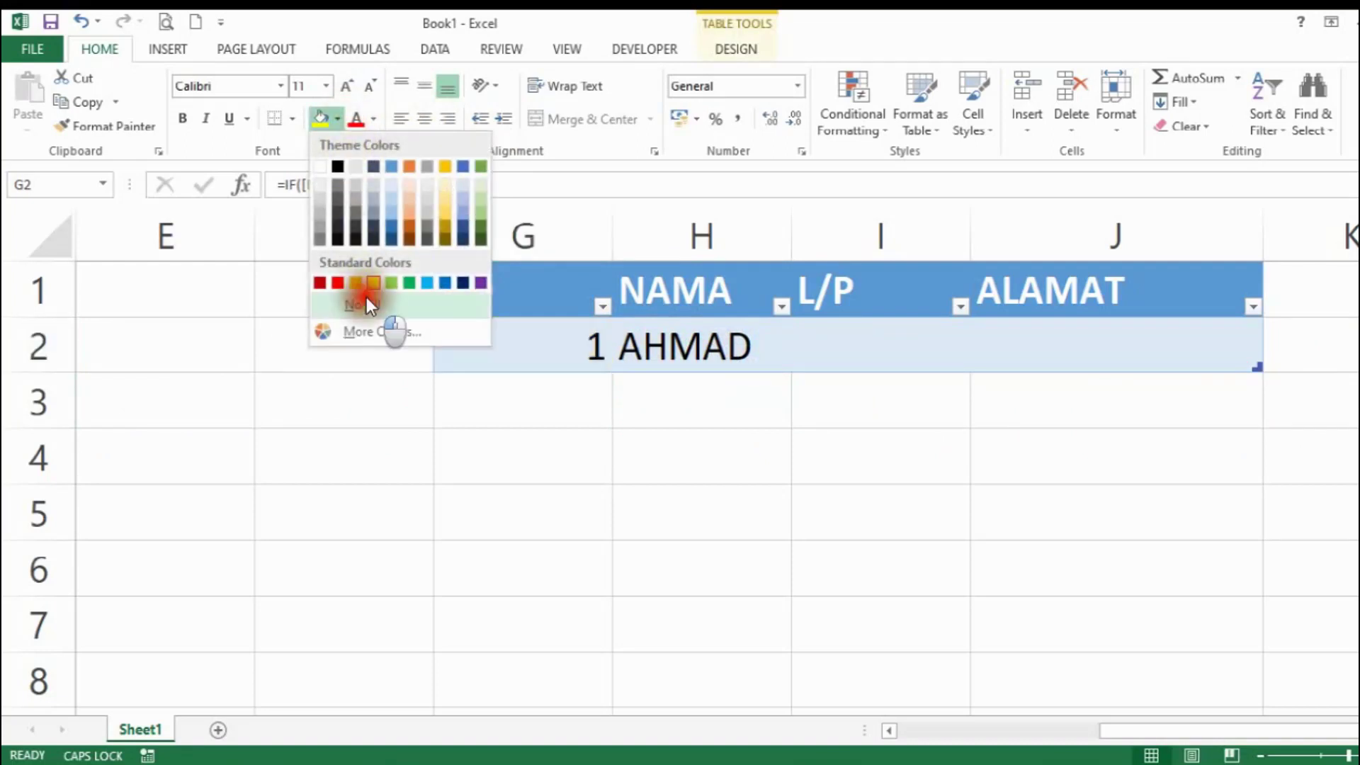
pyautogui.click(444, 116)
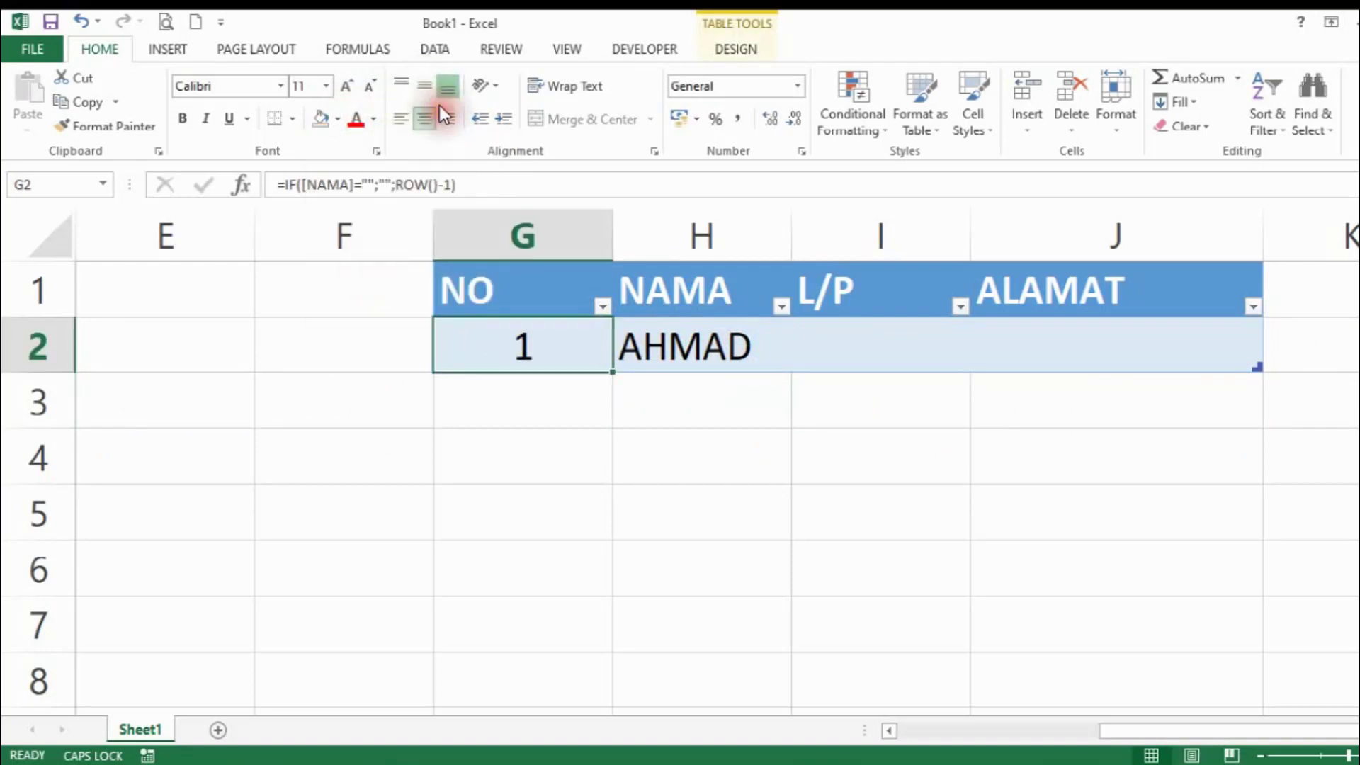
pyautogui.click(710, 341)
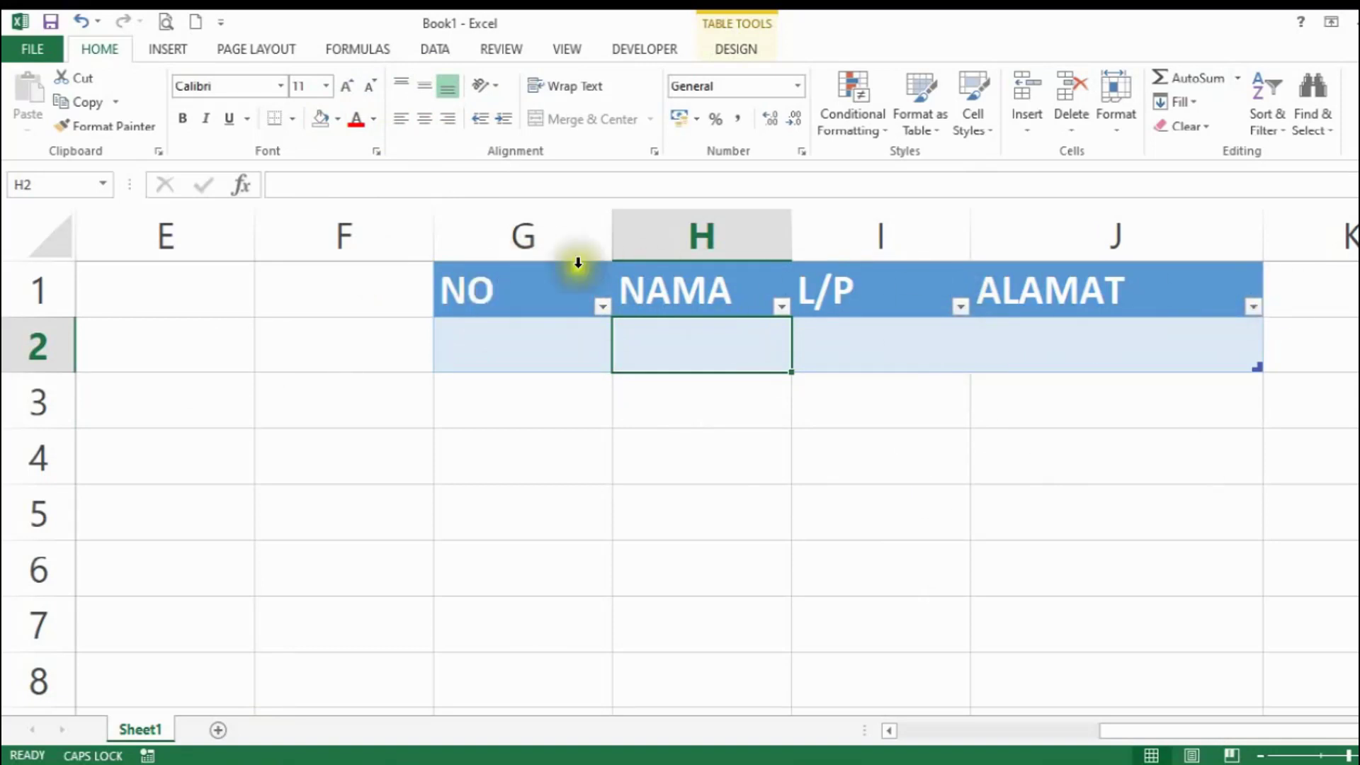
# With the NO header G1 selected, open the data Form from the Insert tab.
pyautogui.click(540, 287)
pyautogui.click(691, 283)
pyautogui.click(940, 304)
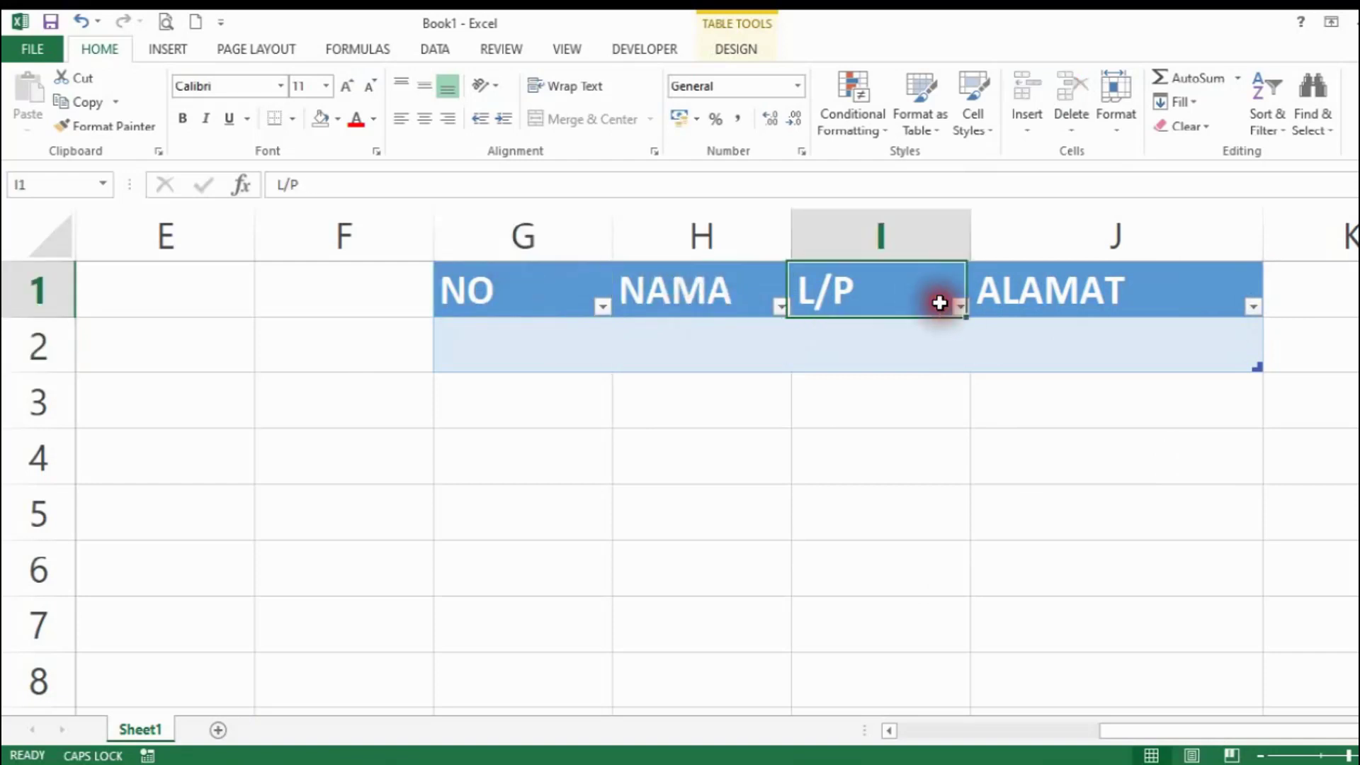
pyautogui.click(1105, 303)
pyautogui.click(538, 283)
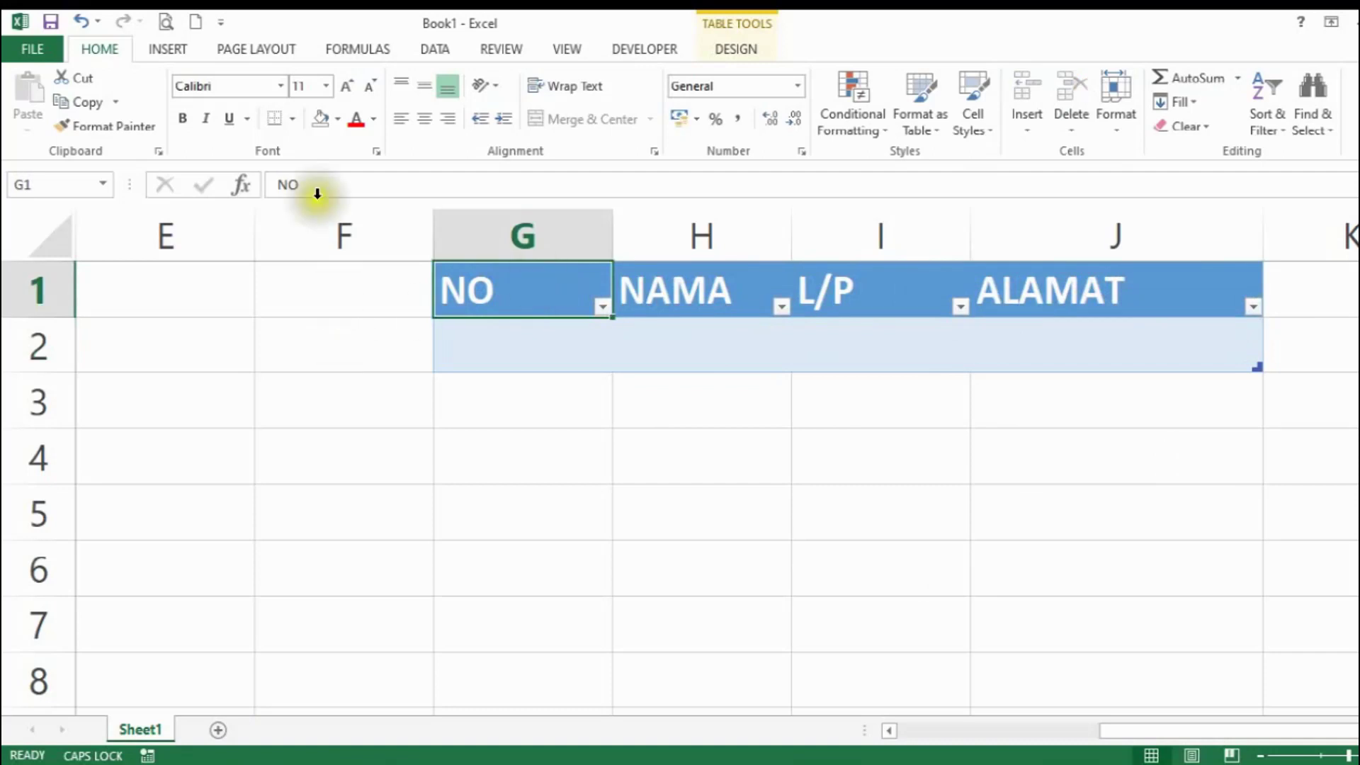
pyautogui.click(185, 44)
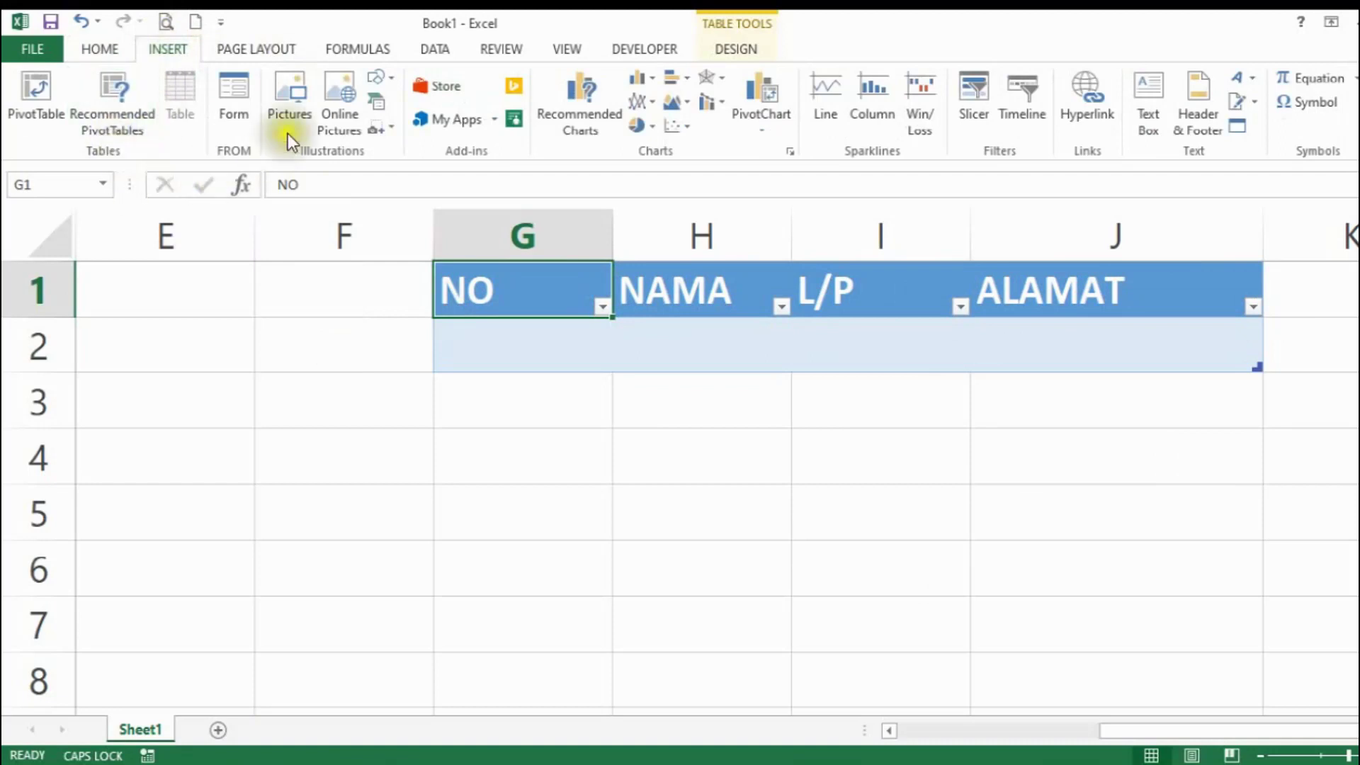
pyautogui.click(252, 99)
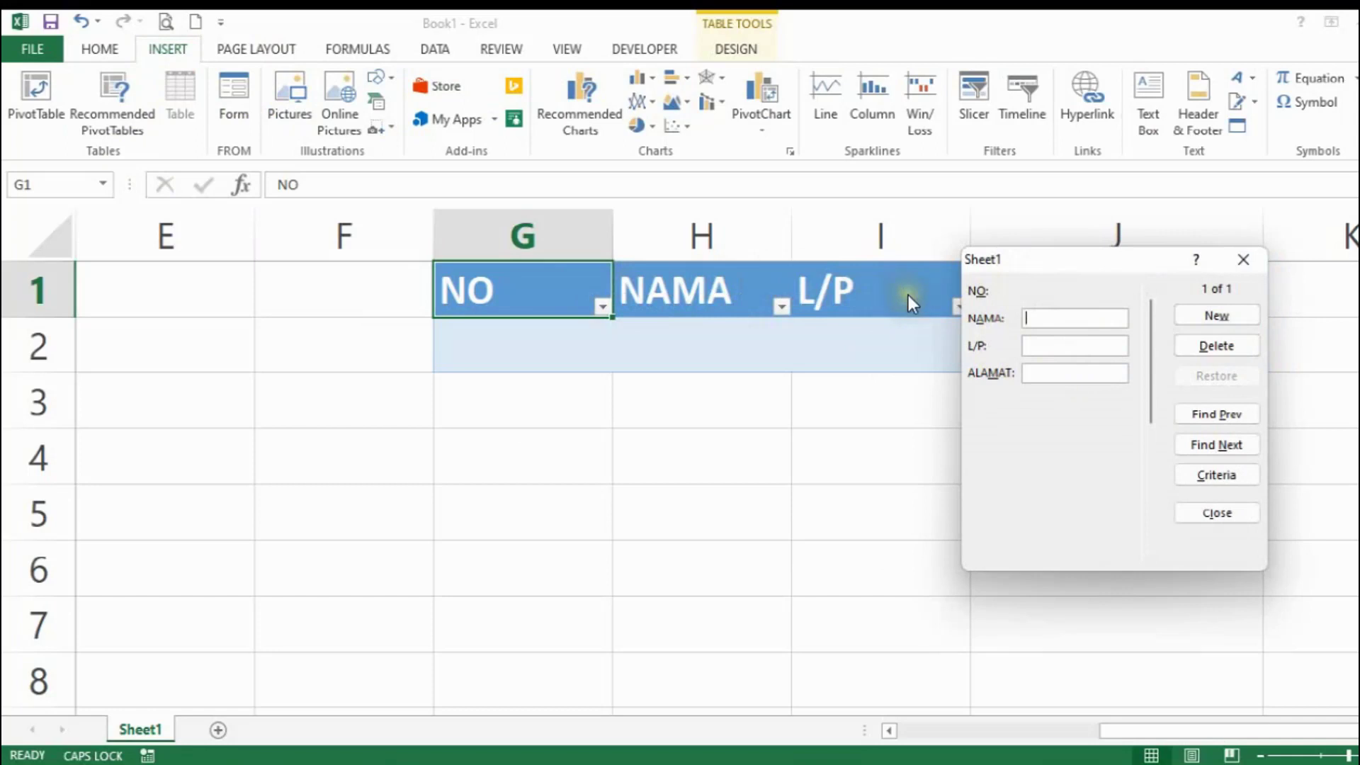
# Add the record AHMAD, L, MAJA through the data form.
pyautogui.moveTo(1114, 253)
pyautogui.mouseDown()
pyautogui.moveTo(1112, 368)
pyautogui.moveTo(1066, 377)
pyautogui.moveTo(1106, 376)
pyautogui.mouseUp()
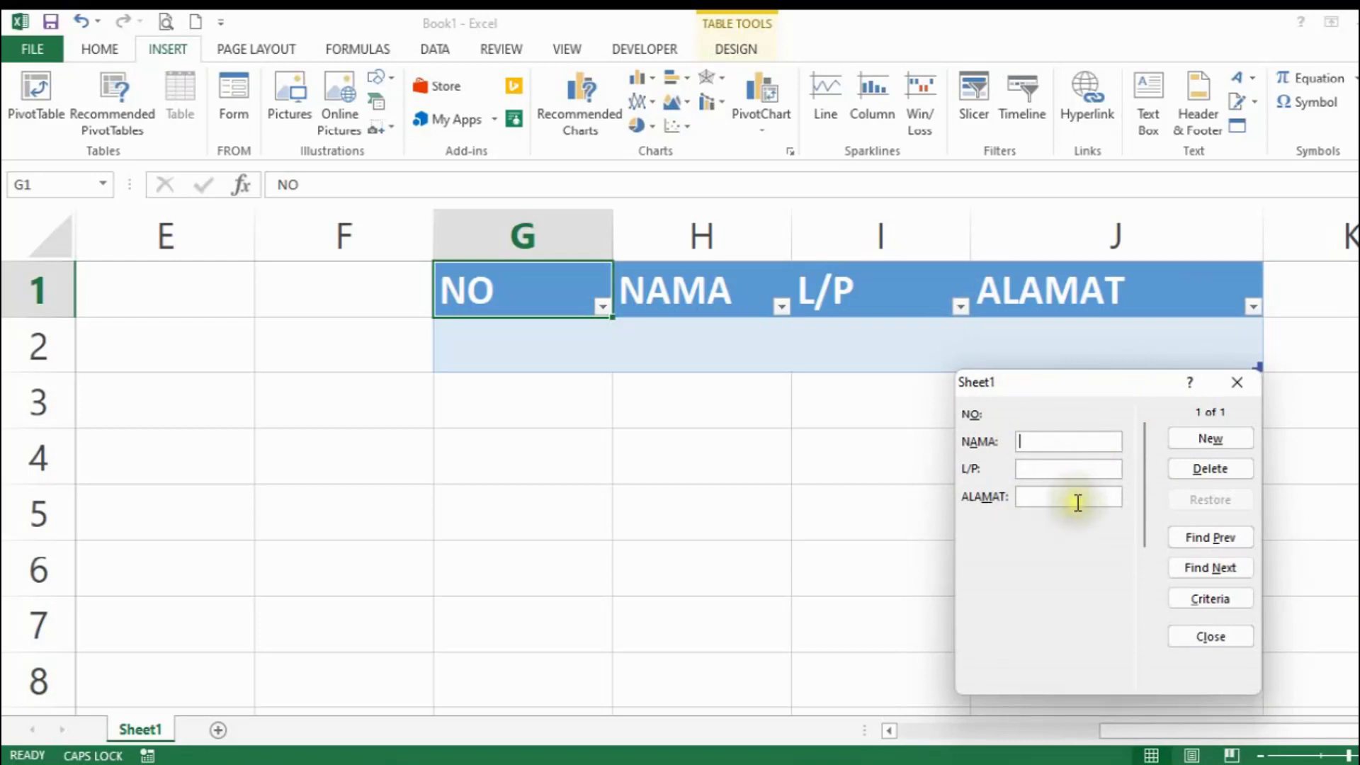
pyautogui.click(1087, 437)
pyautogui.write('AHMAD')
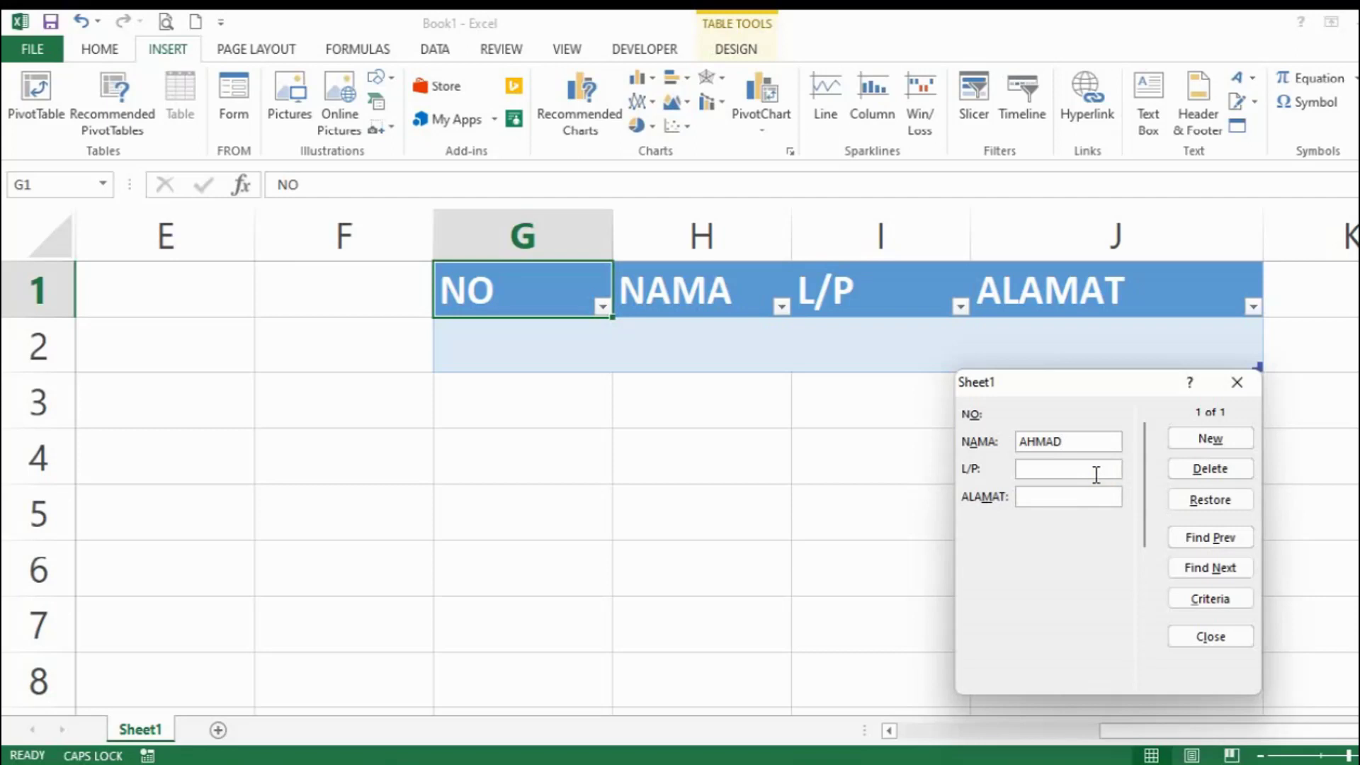
pyautogui.click(1096, 474)
pyautogui.write('L')
pyautogui.write('MAJA')
pyautogui.press('Return')
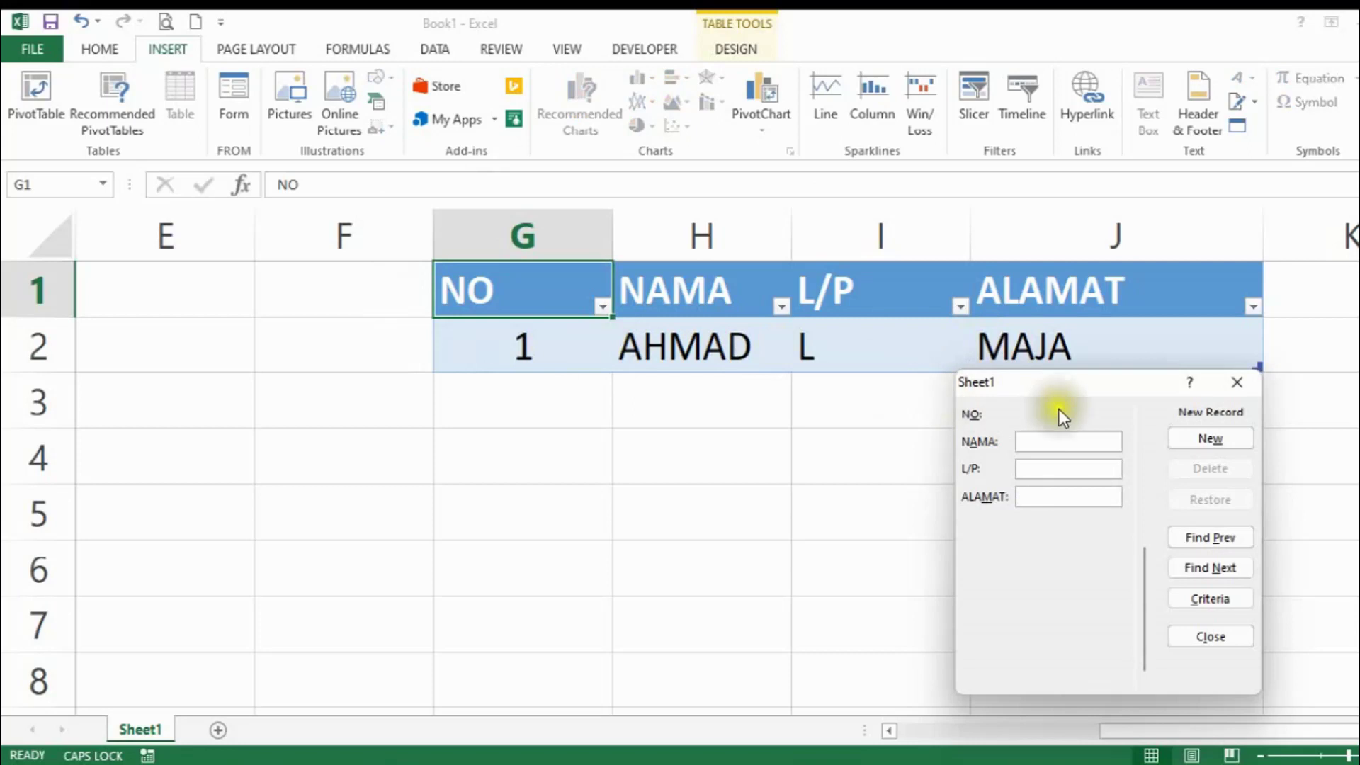
# Add the records JUNED, L, LEBAK and DZIKRA, P, MAJA through the form.
pyautogui.click(1068, 441)
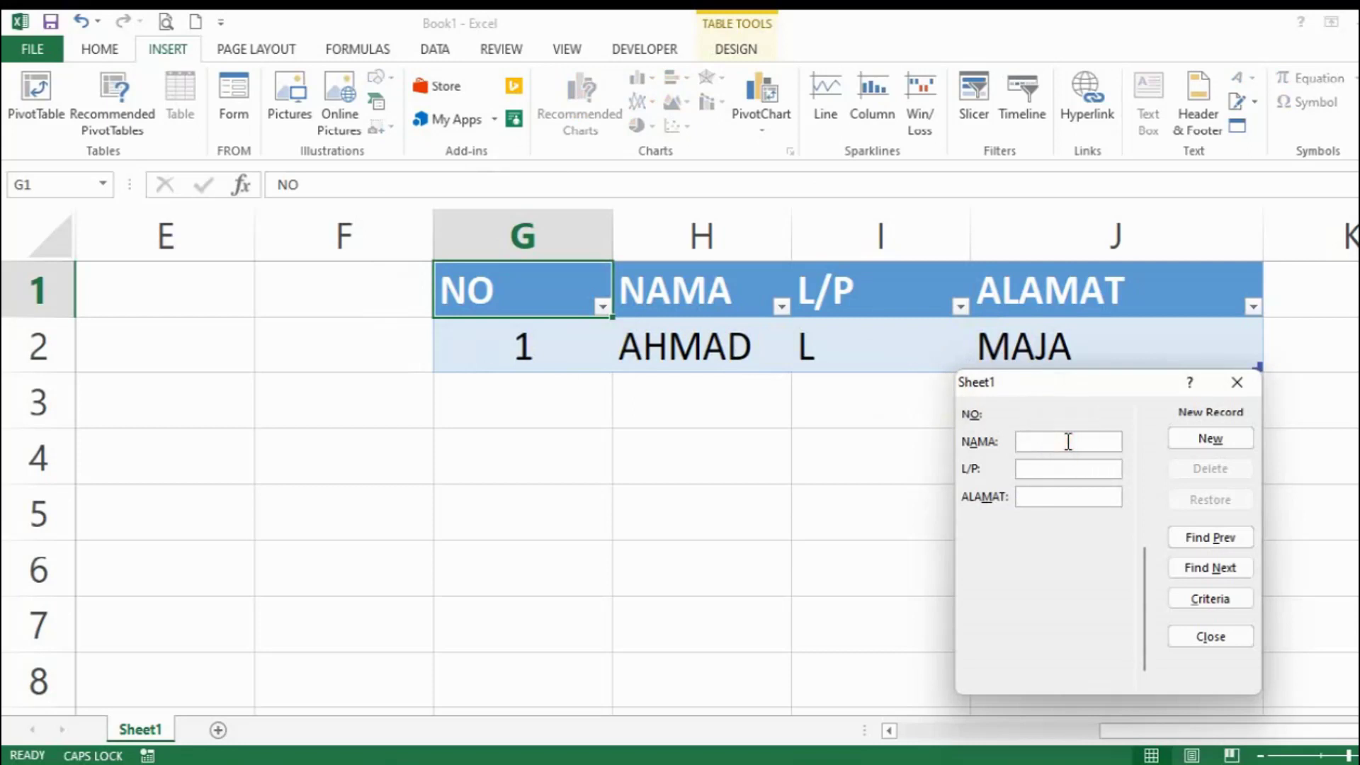
pyautogui.write('JUNED')
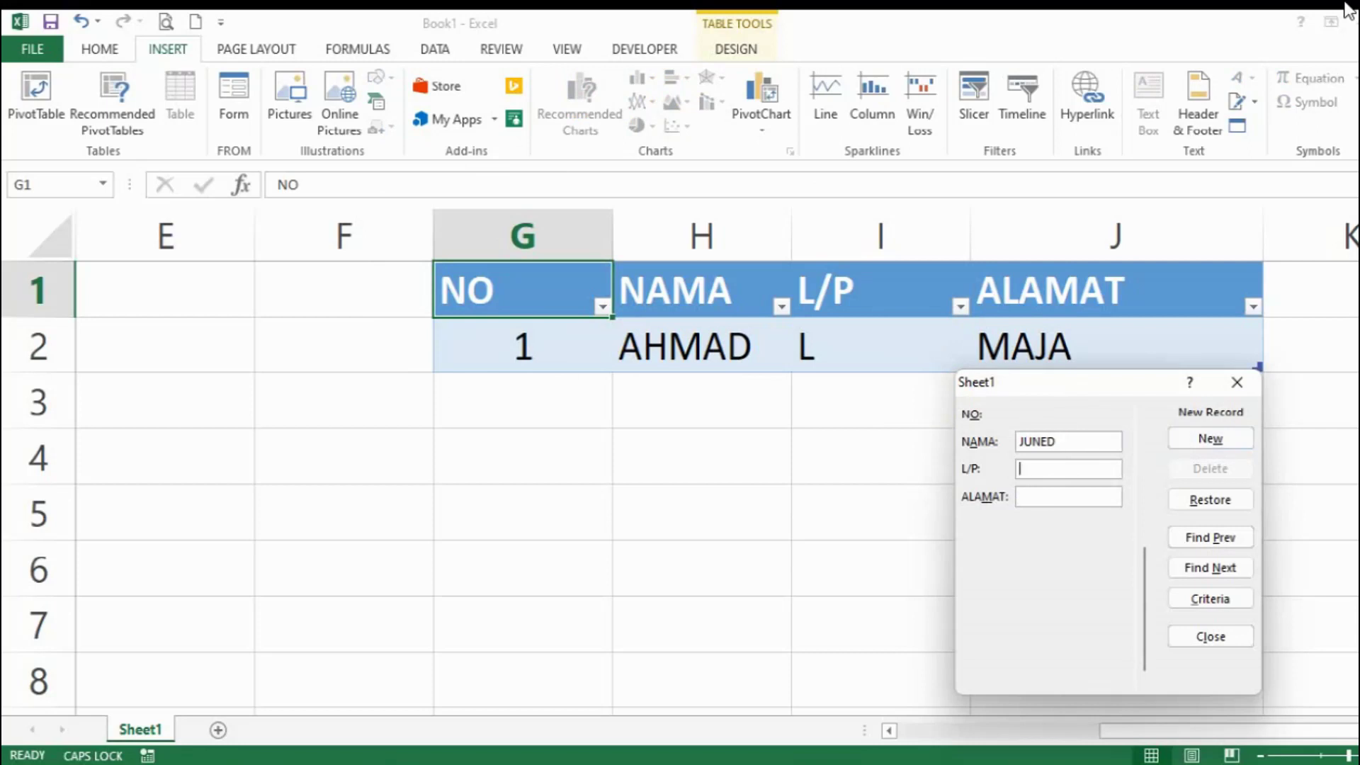
pyautogui.write('L')
pyautogui.write('LEBAK')
pyautogui.press('Return')
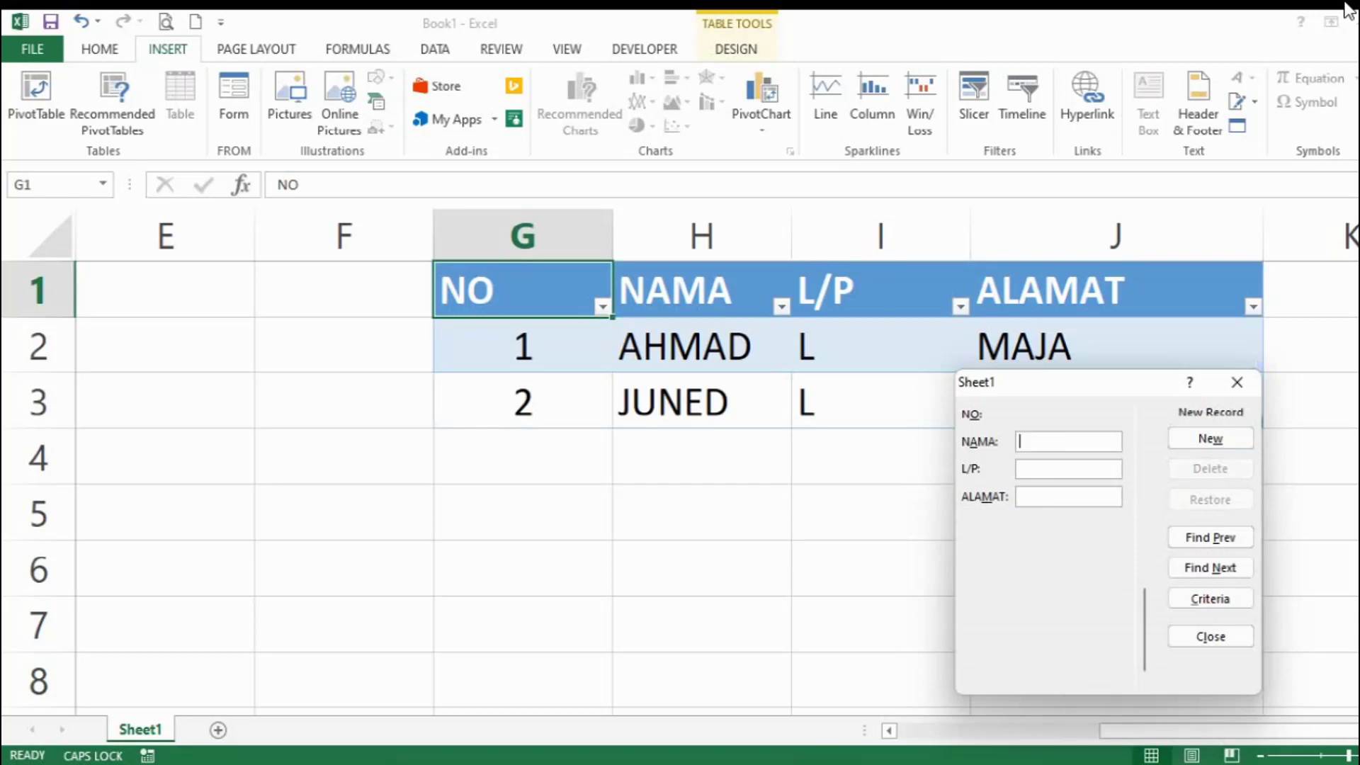
pyautogui.write('DZIKRA')
pyautogui.write('P')
pyautogui.write('MAJA')
pyautogui.press('Return')
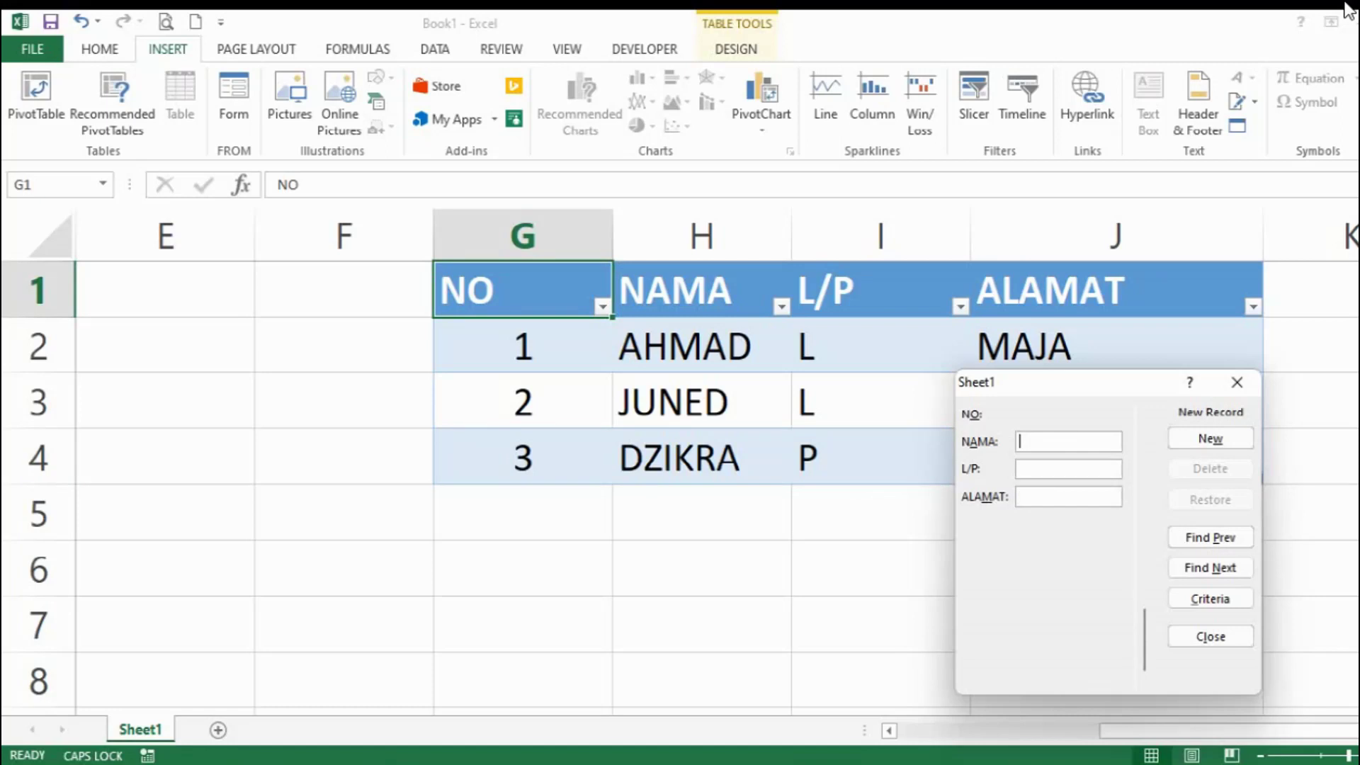
# Add the record MUHAMAD, L, MAJA, correcting the name's typo.
pyautogui.write('MUHAMAF')
pyautogui.press('BackSpace')
pyautogui.write('D')
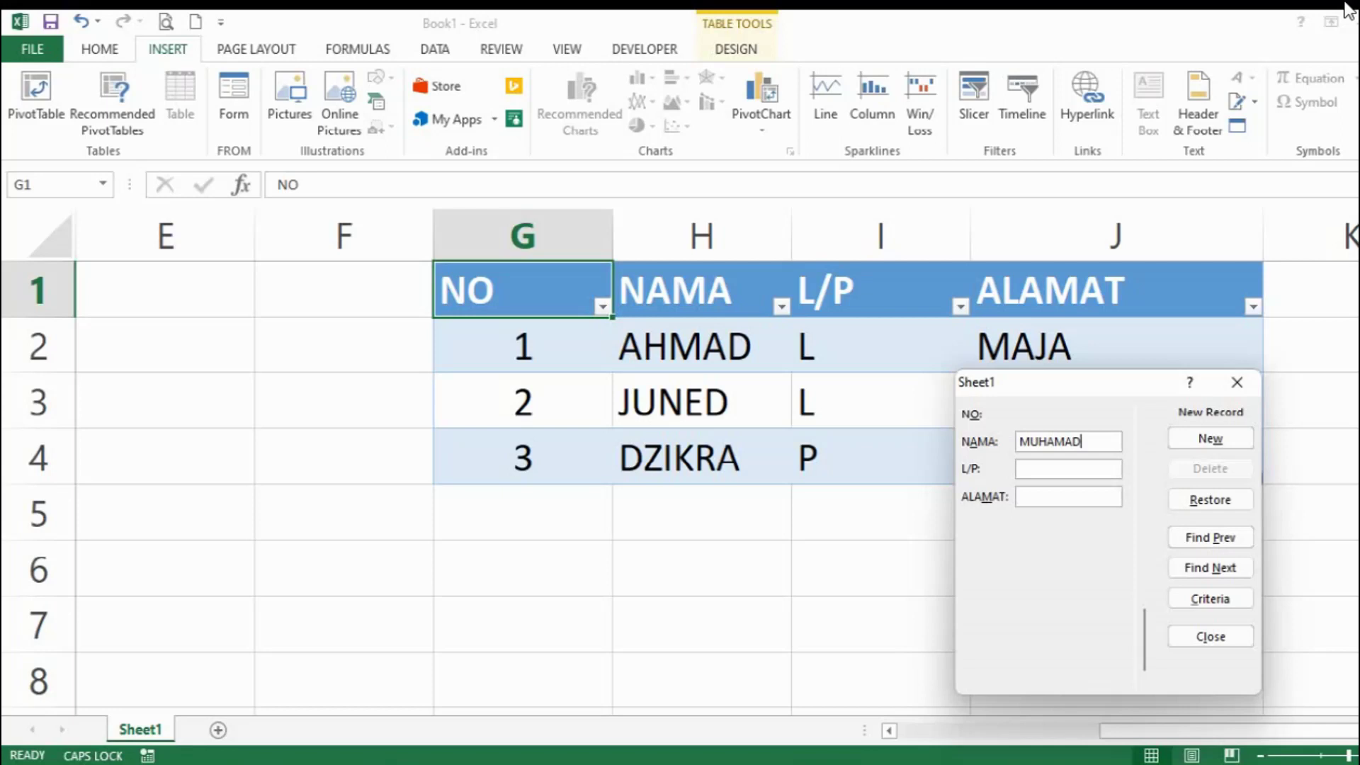
pyautogui.press('Tab')
pyautogui.write('L')
pyautogui.write('MAJA')
pyautogui.press('Return')
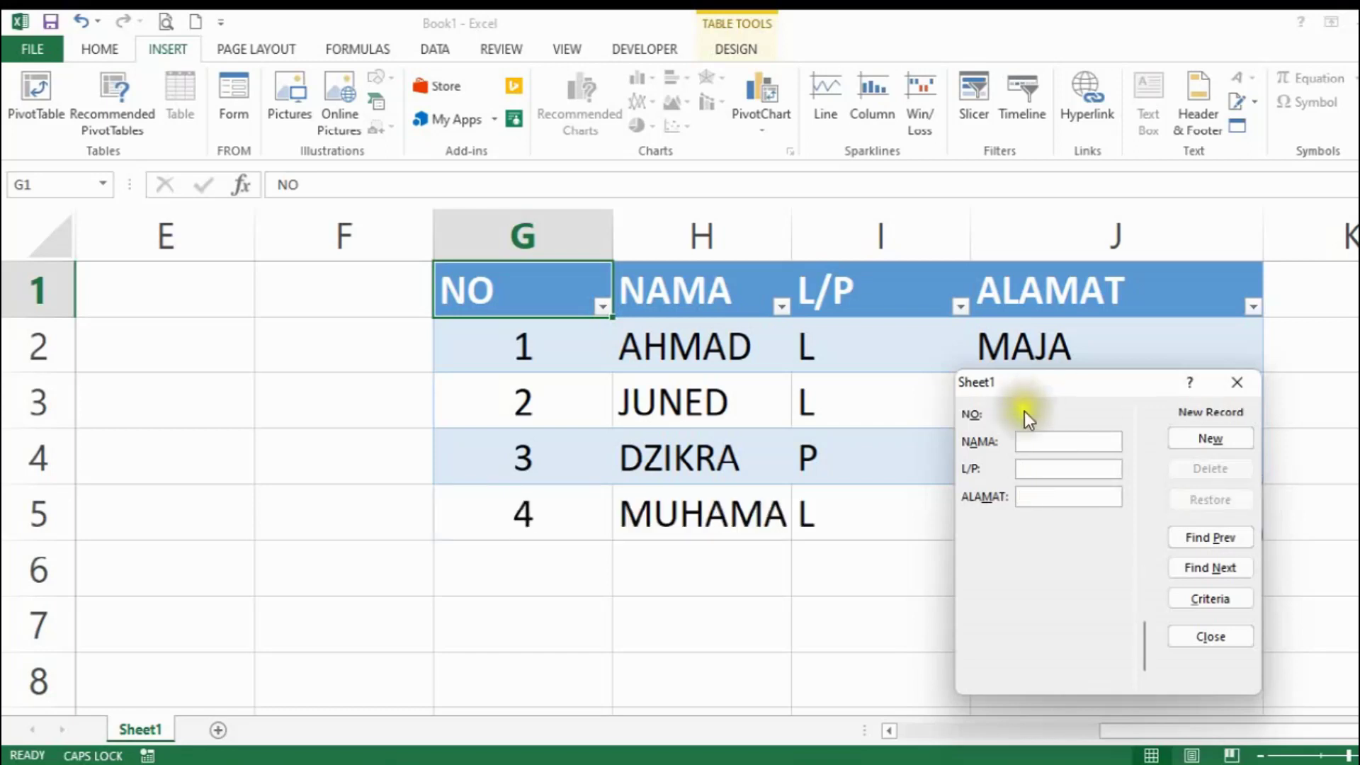
# Rename the fourth record's NAMA from MUHAMAD to MUHAMAD H in the data form.
pyautogui.moveTo(1091, 384); pyautogui.dragTo(1086, 581)
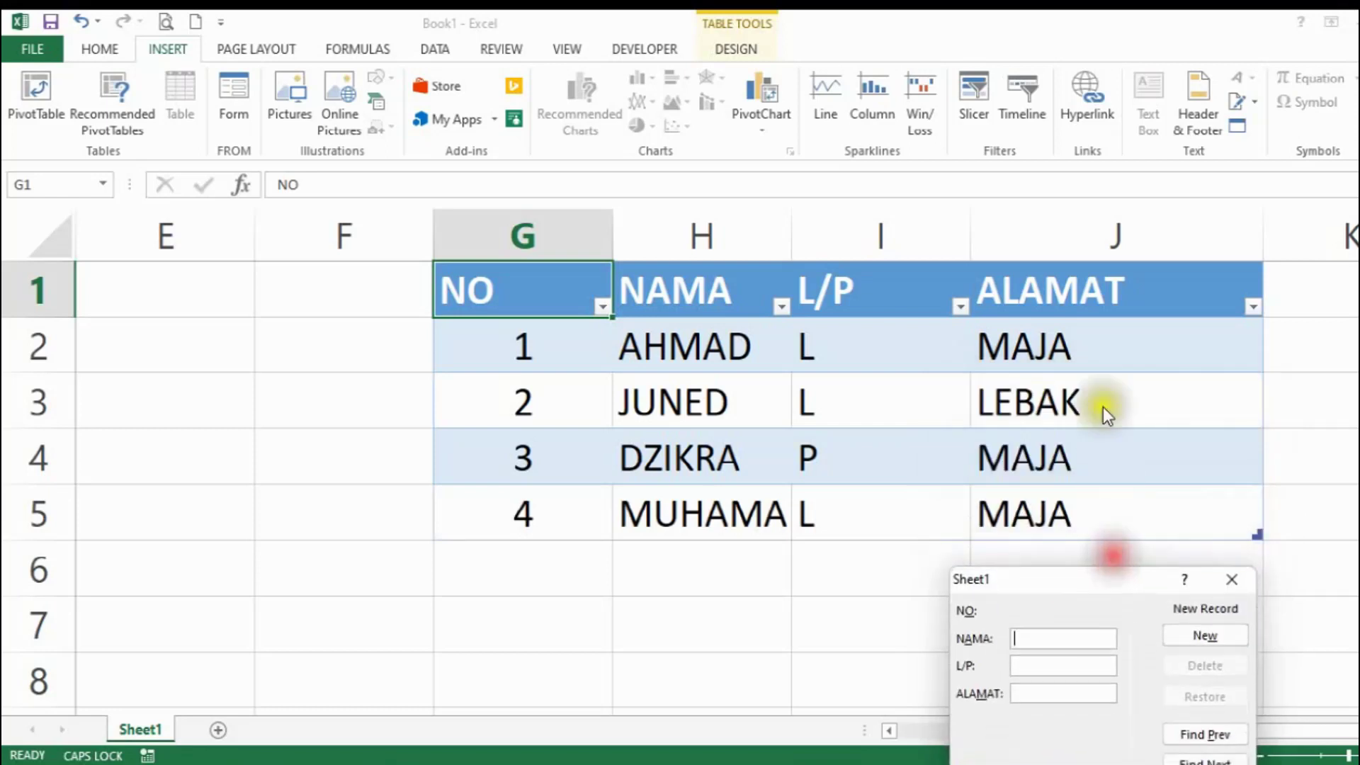
pyautogui.moveTo(1068, 579); pyautogui.dragTo(1083, 364)
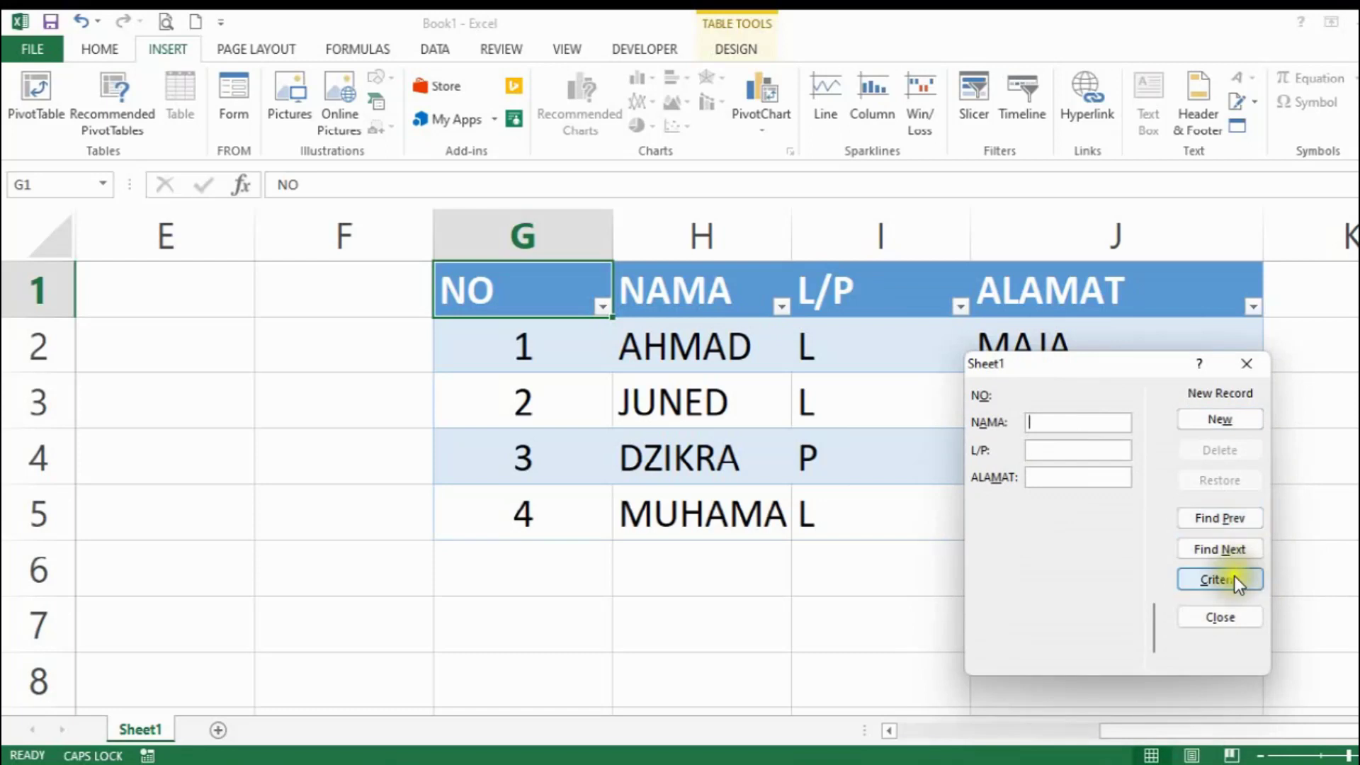
pyautogui.click(1250, 521)
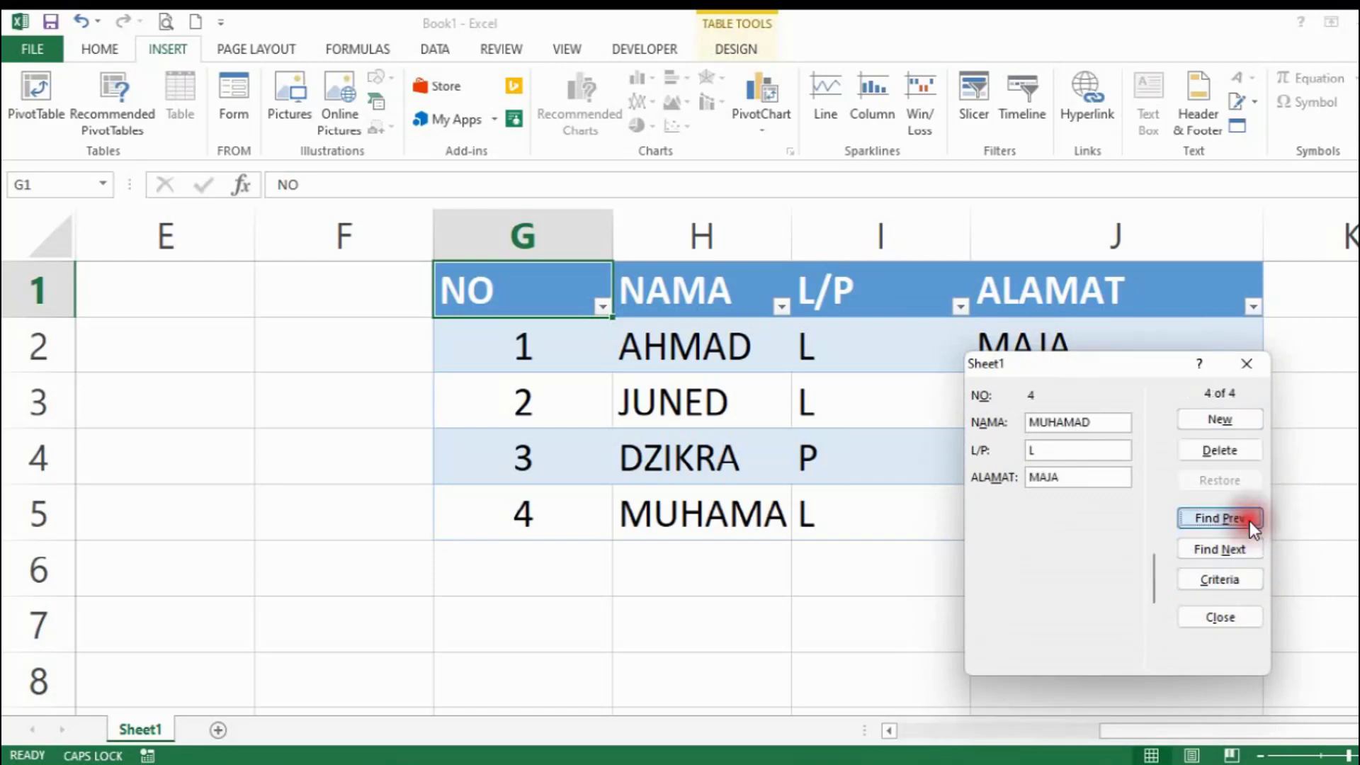
pyautogui.click(1151, 423)
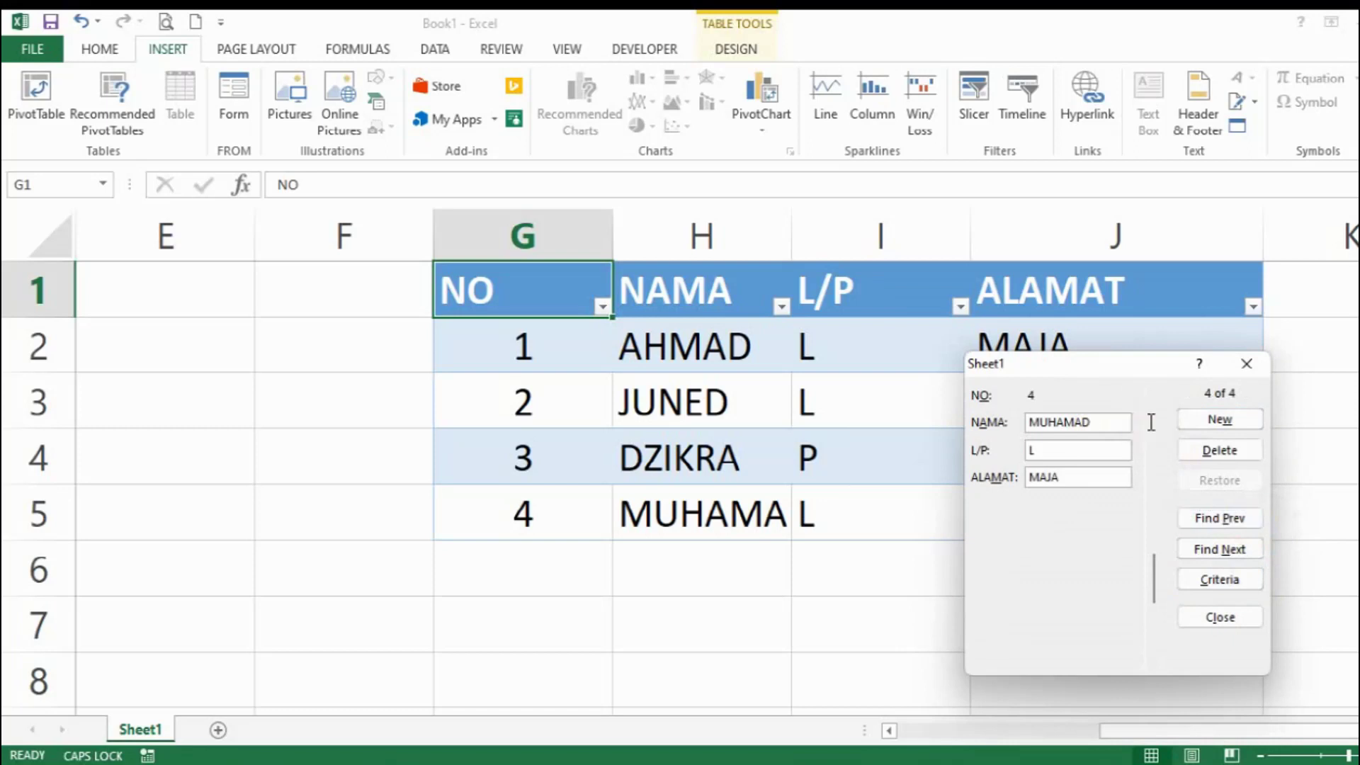
pyautogui.write('H')
pyautogui.press('Return')
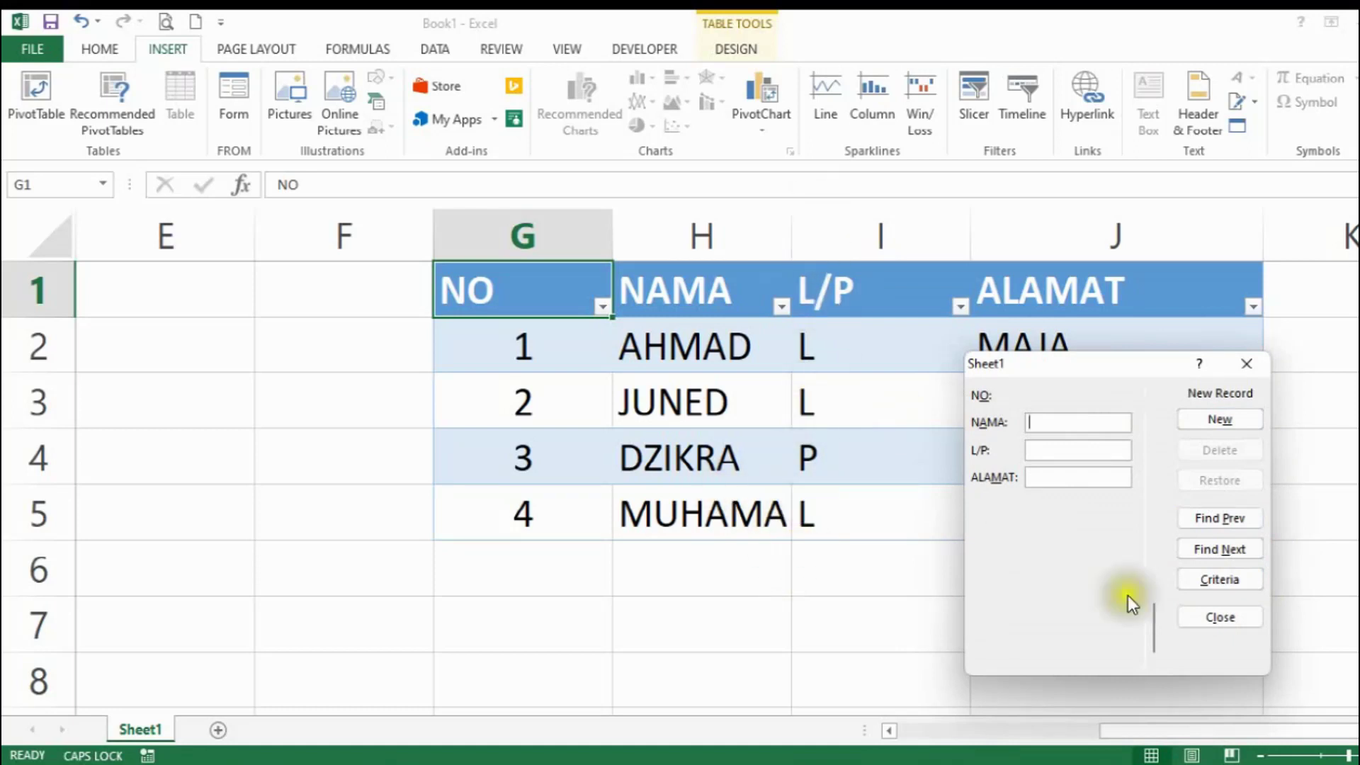
# Close the data form and make the NAMA column slightly wider.
pyautogui.click(1231, 618)
pyautogui.moveTo(822, 234); pyautogui.dragTo(856, 234)
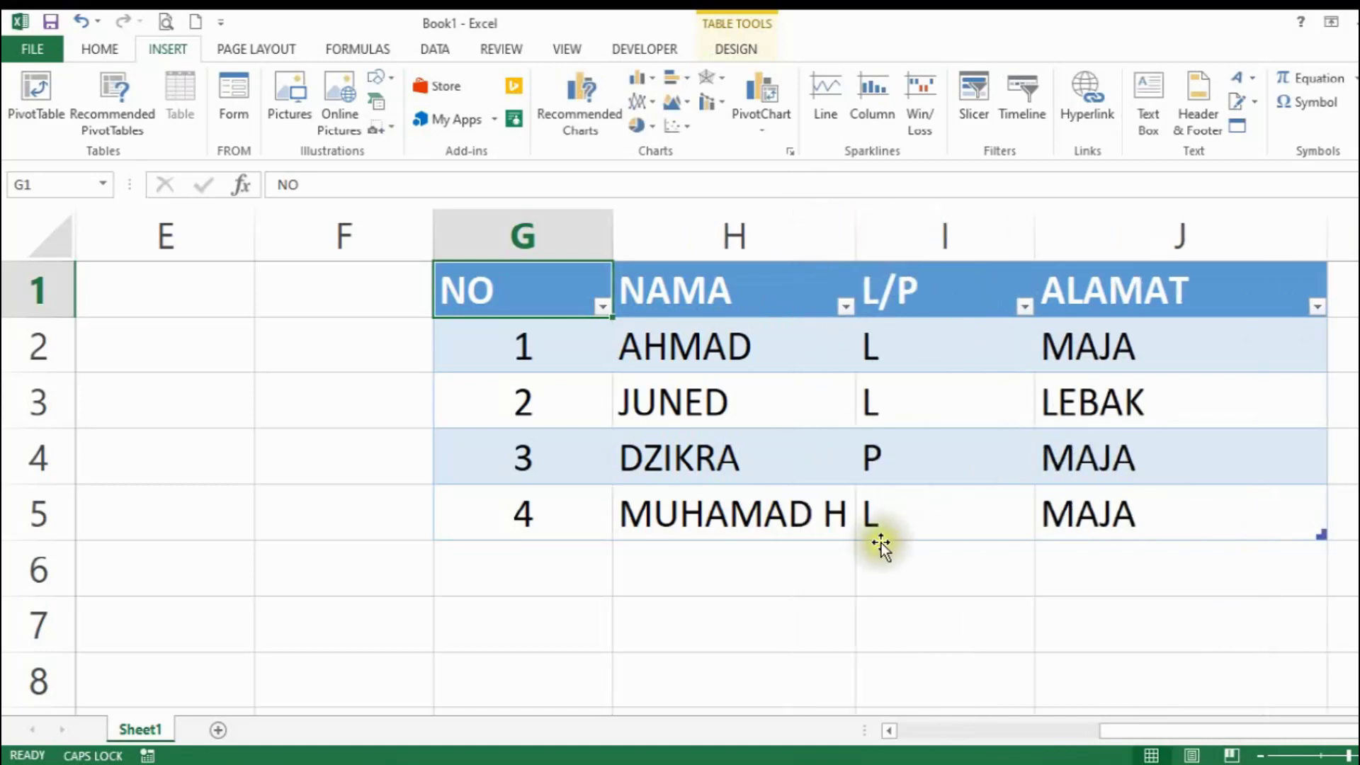
pyautogui.moveTo(877, 243); pyautogui.dragTo(830, 245)
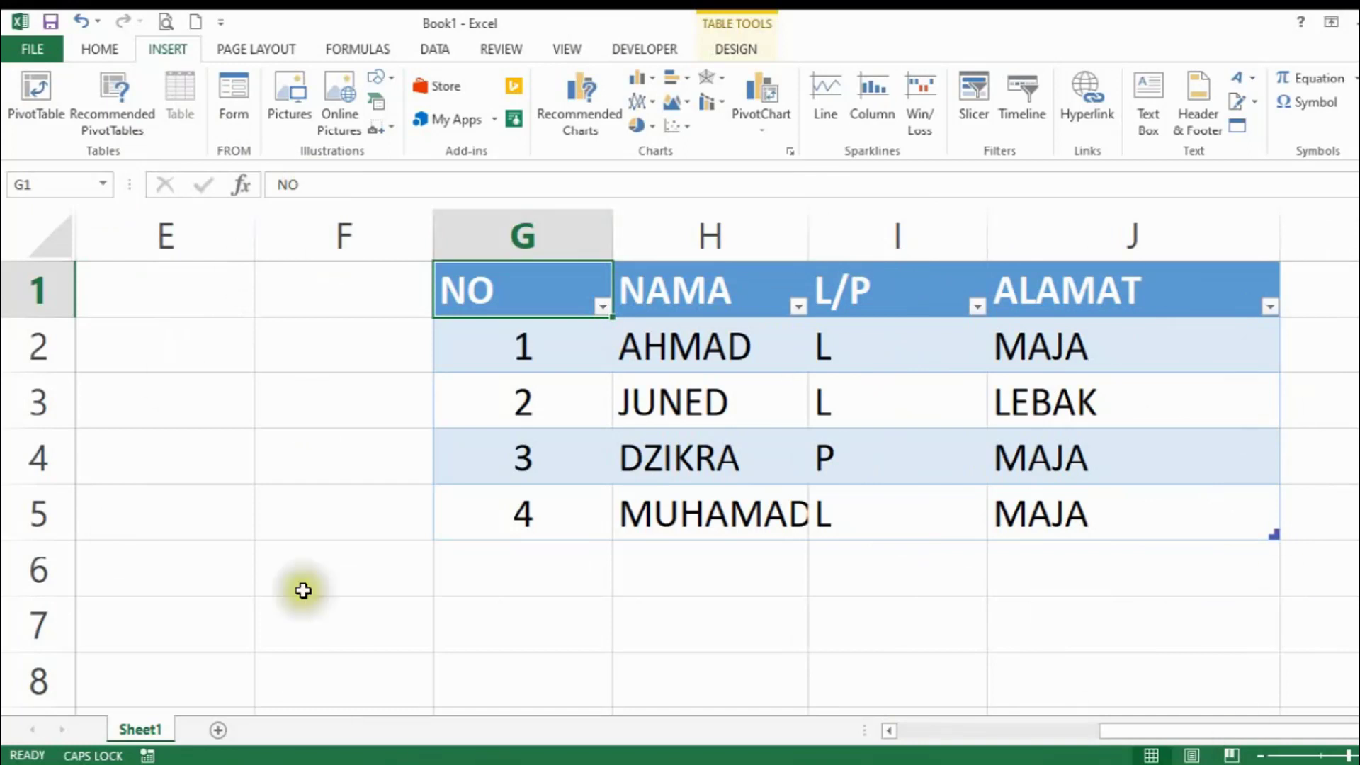
pyautogui.click(248, 100)
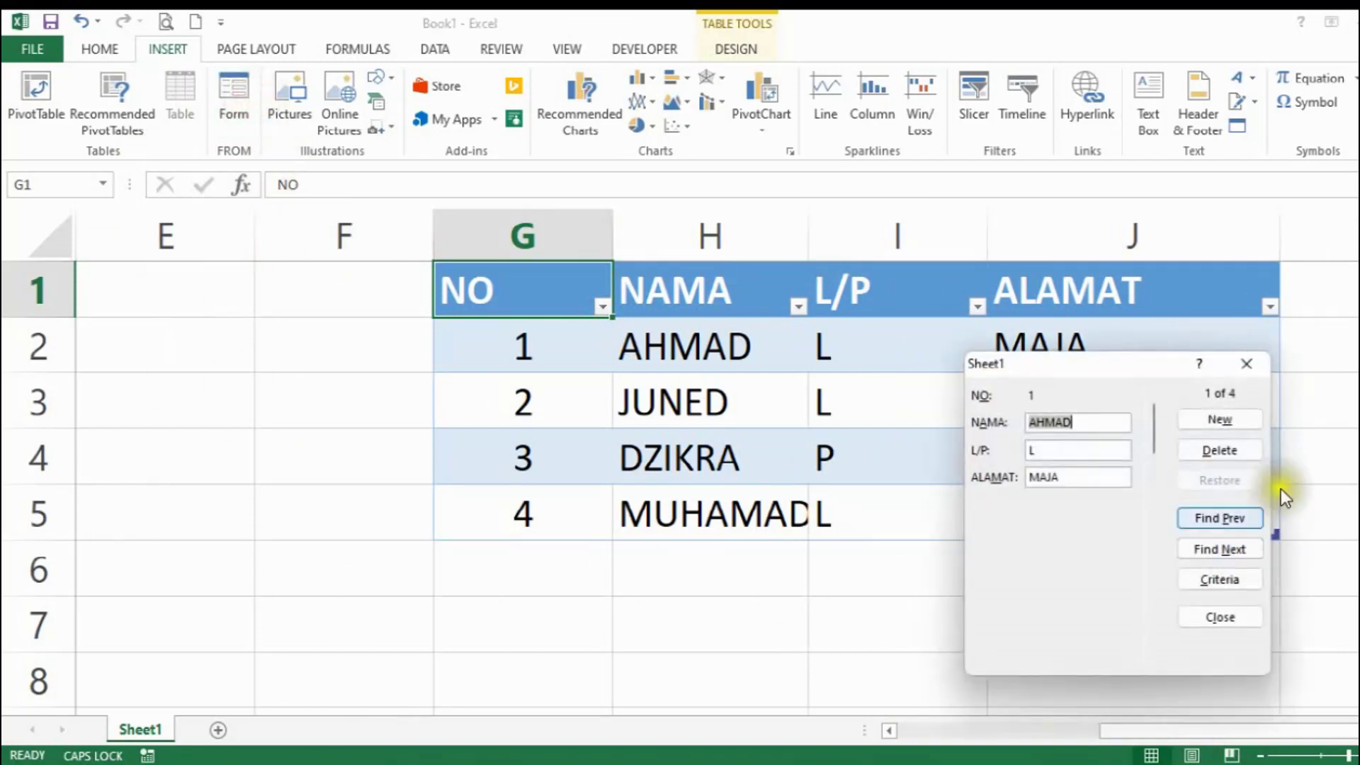
pyautogui.moveTo(1103, 355); pyautogui.dragTo(1171, 357)
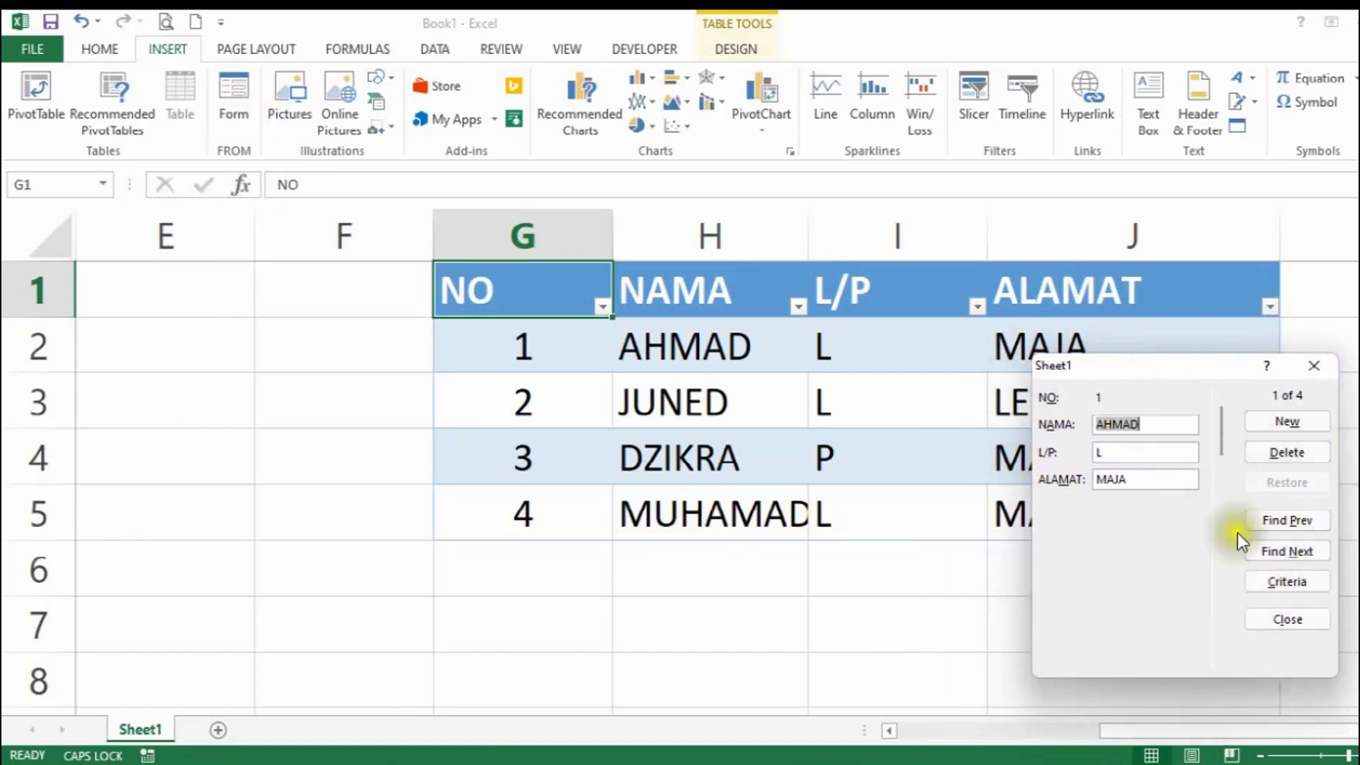
pyautogui.click(1326, 425)
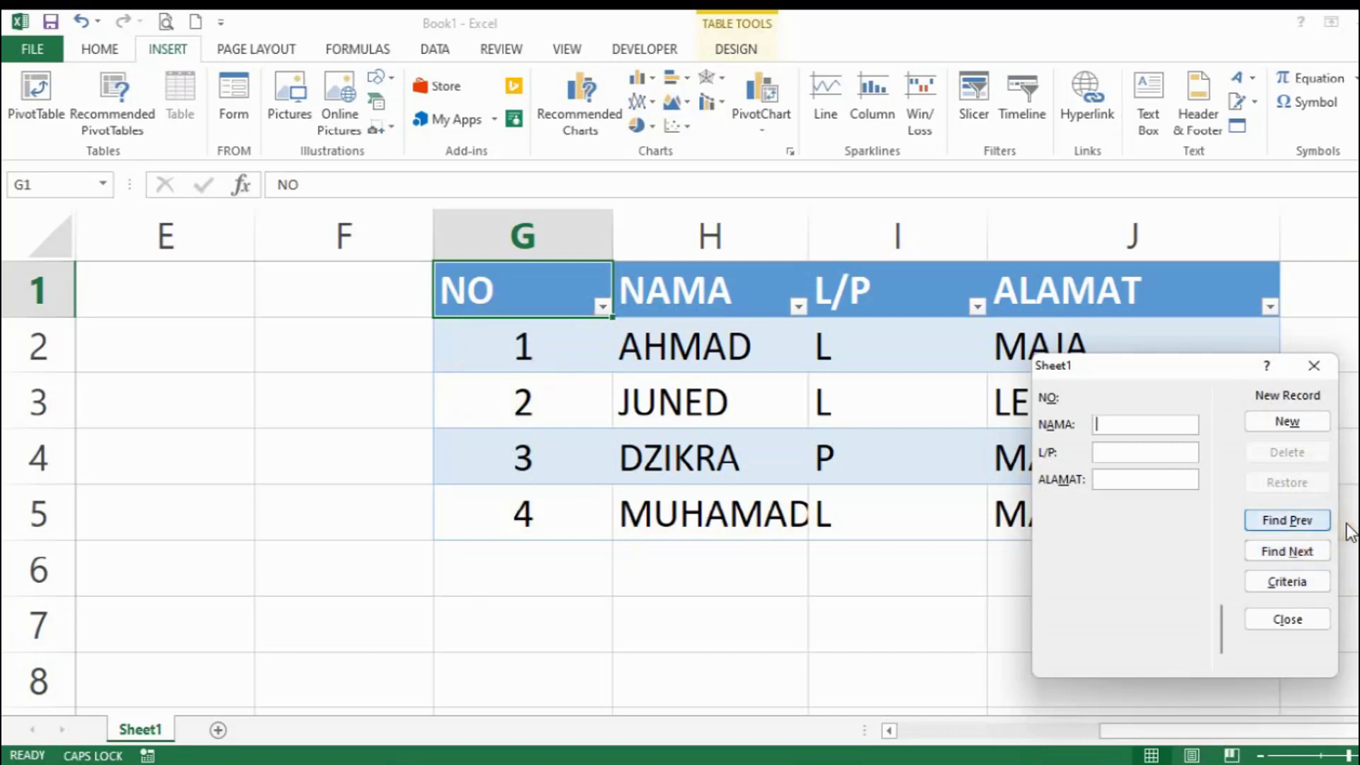
pyautogui.click(1327, 521)
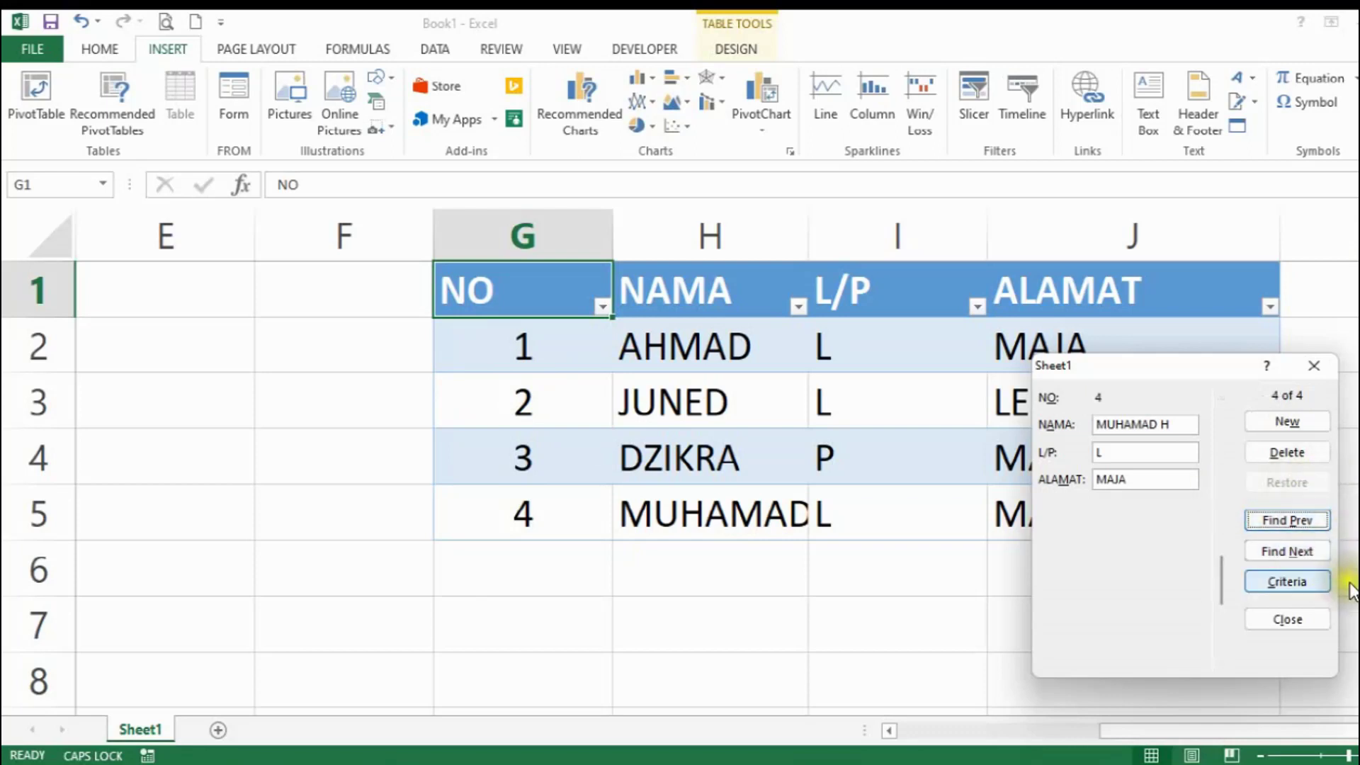
pyautogui.click(1323, 581)
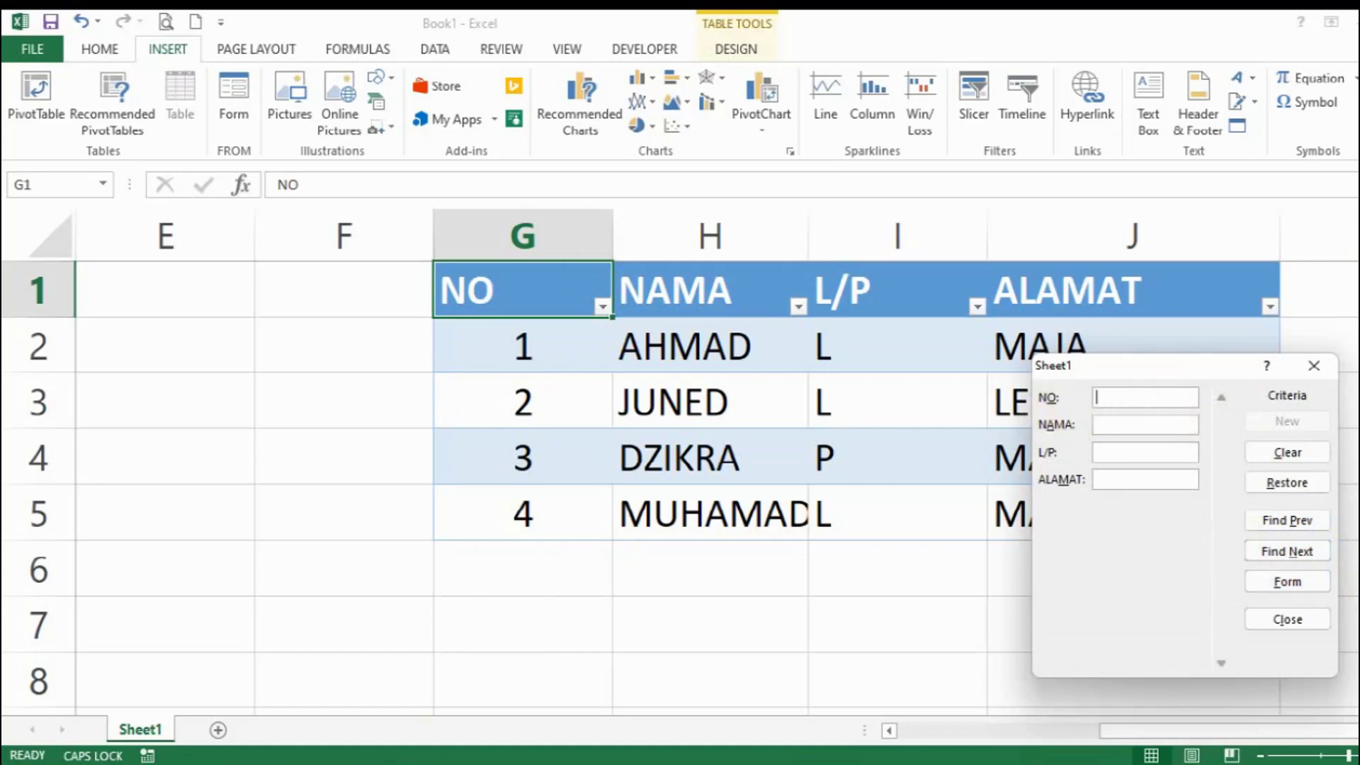
# Search the NAMA criterion for JUNED, then request deletion of that record.
pyautogui.click(1166, 428)
pyautogui.write('JUNED')
pyautogui.click(1332, 521)
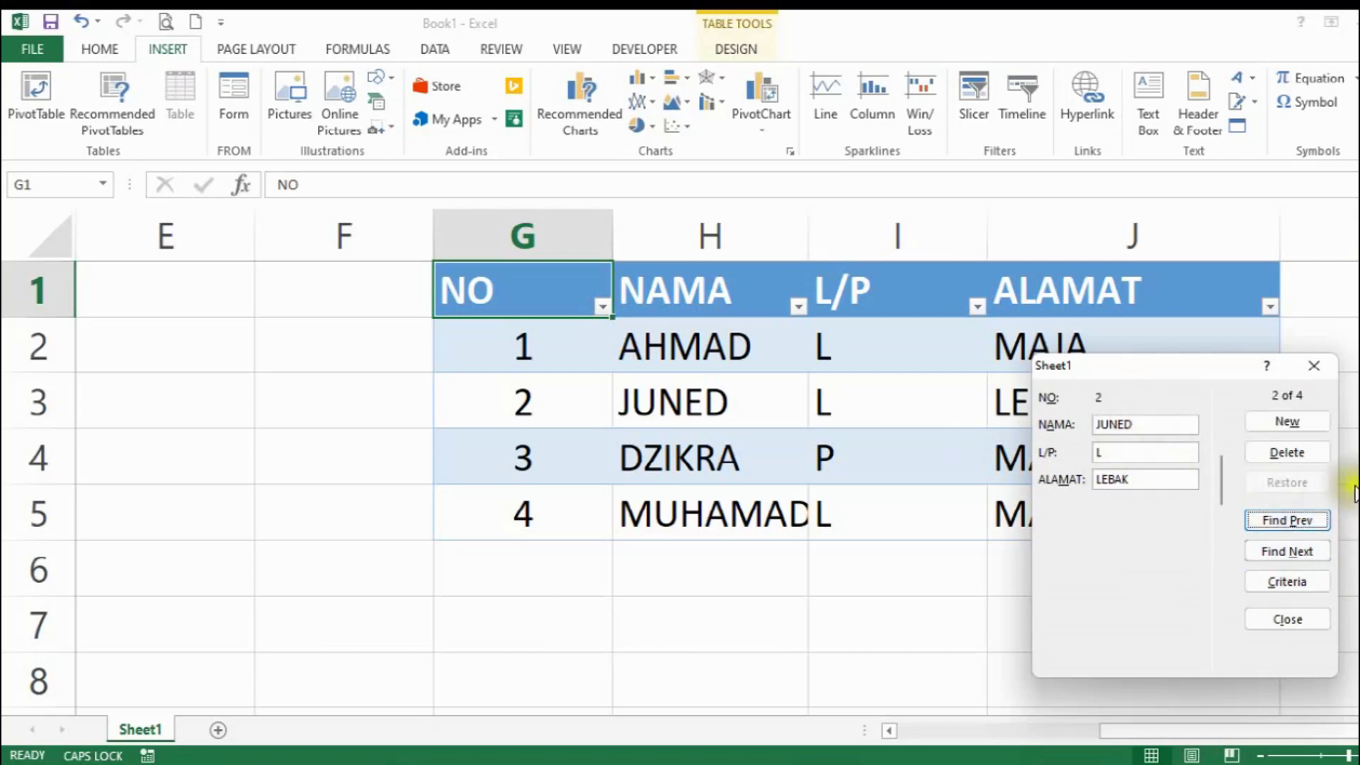
pyautogui.click(1319, 450)
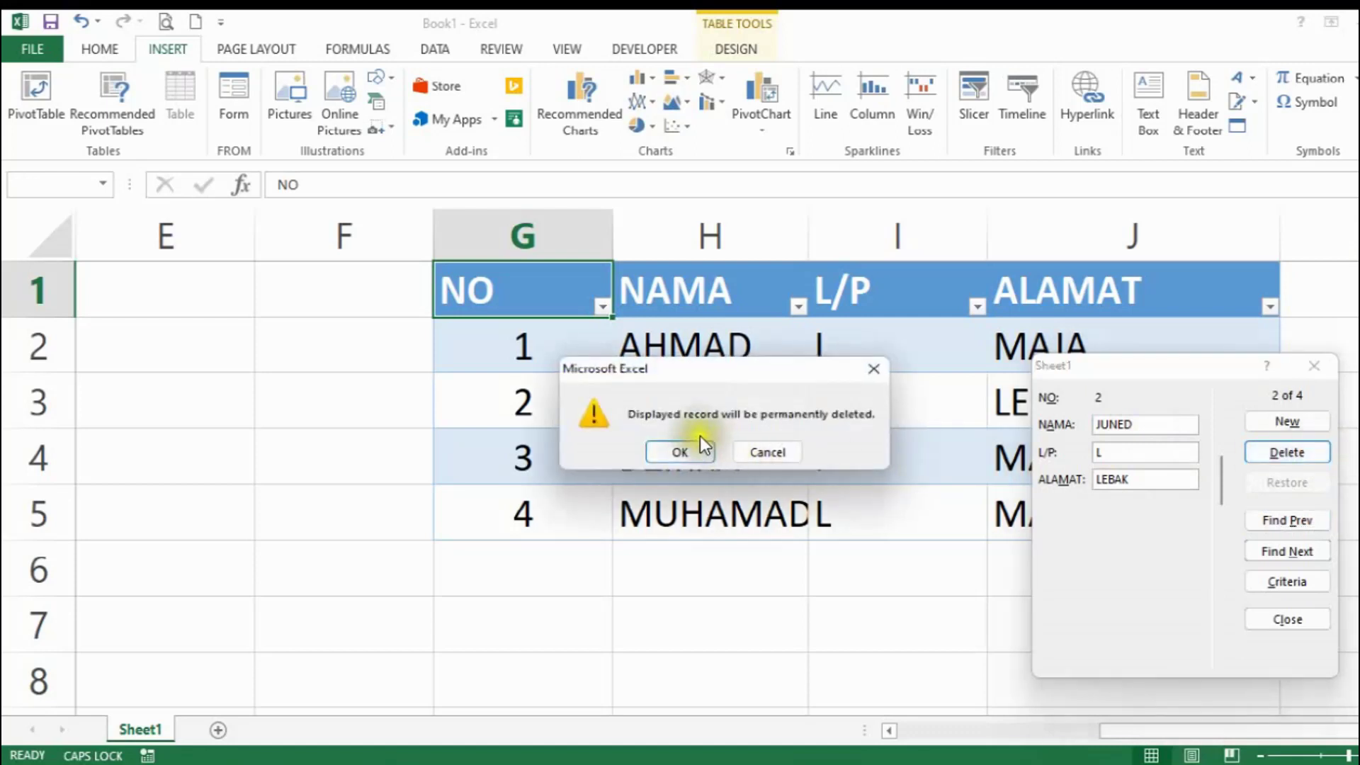
# Confirm permanently deleting JUNED, leaving AHMAD, DZIKRA and MUHAMAD numbered 1 to 3.
pyautogui.click(715, 453)
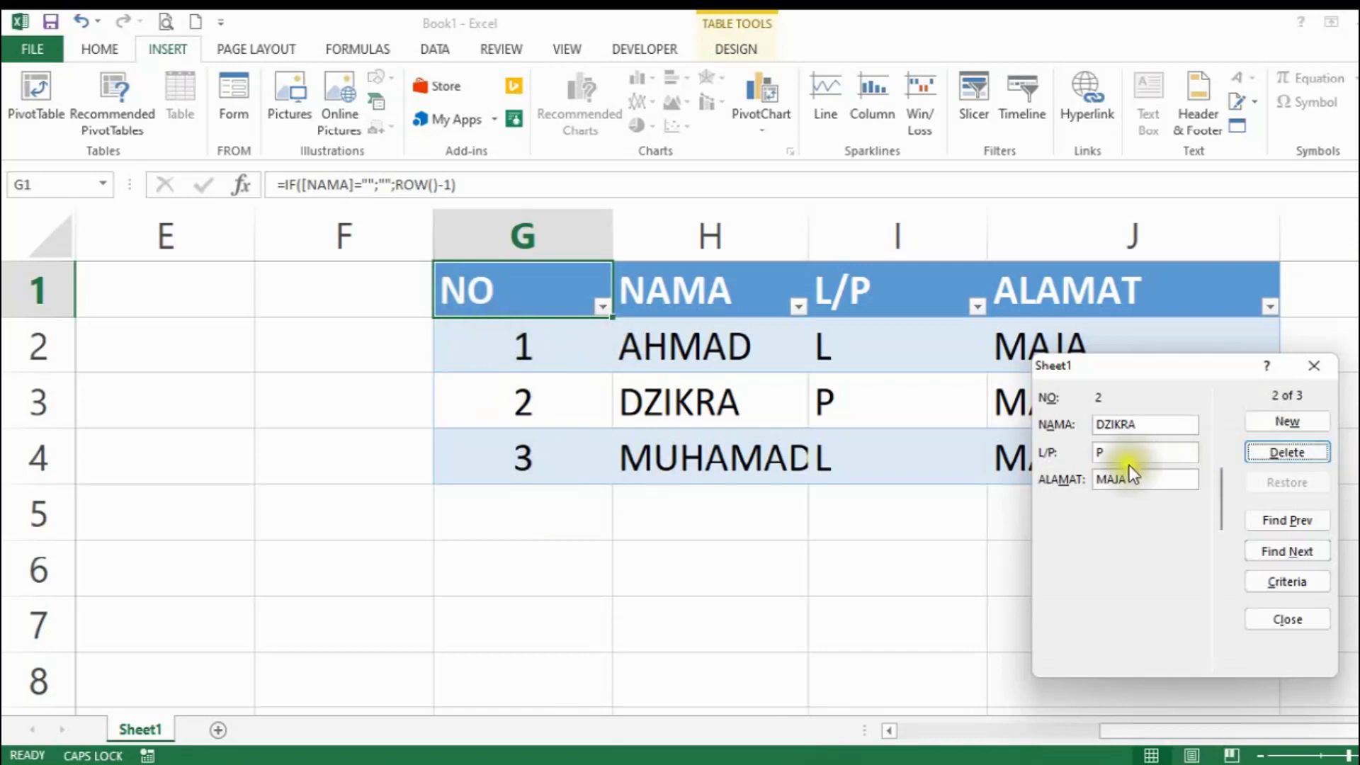
# Replace the JUNED criterion with AHMAD and find AHMAD's record.
pyautogui.click(1313, 530)
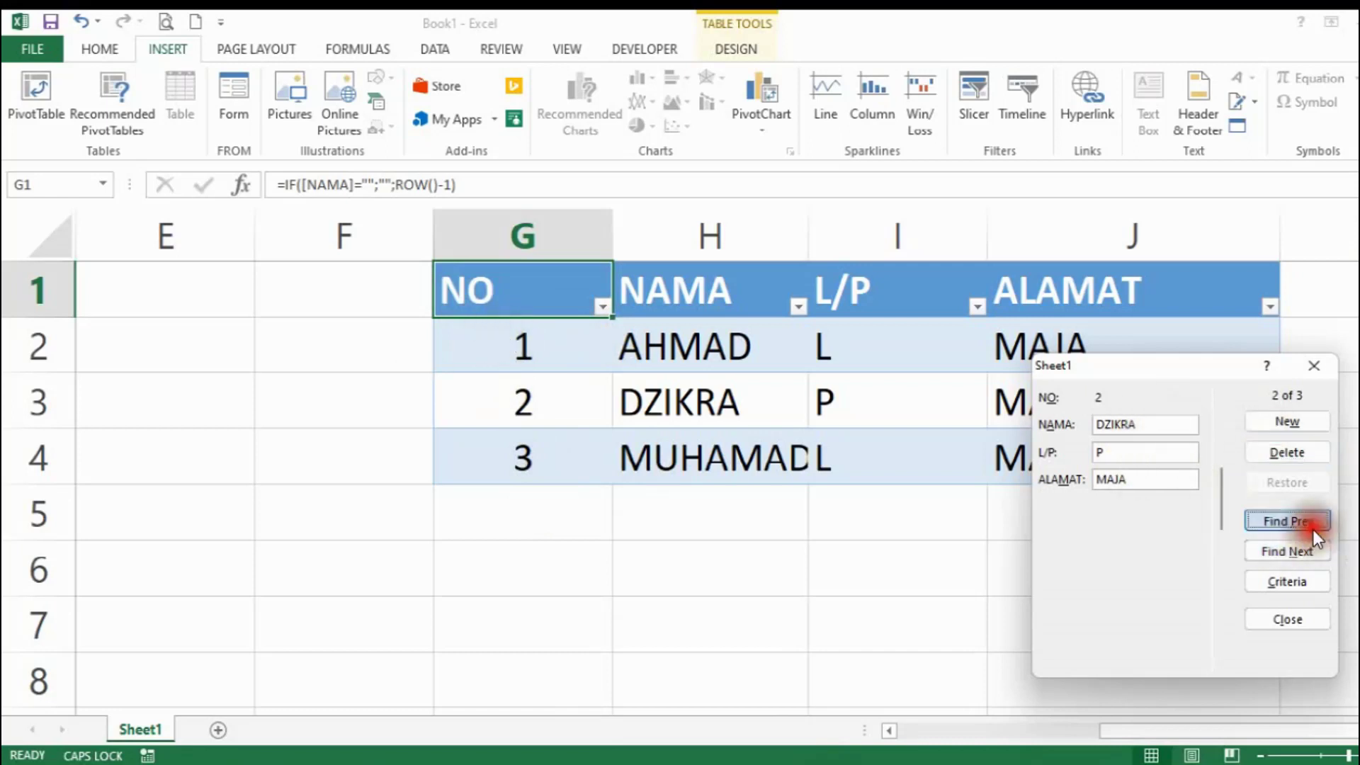
pyautogui.click(1317, 559)
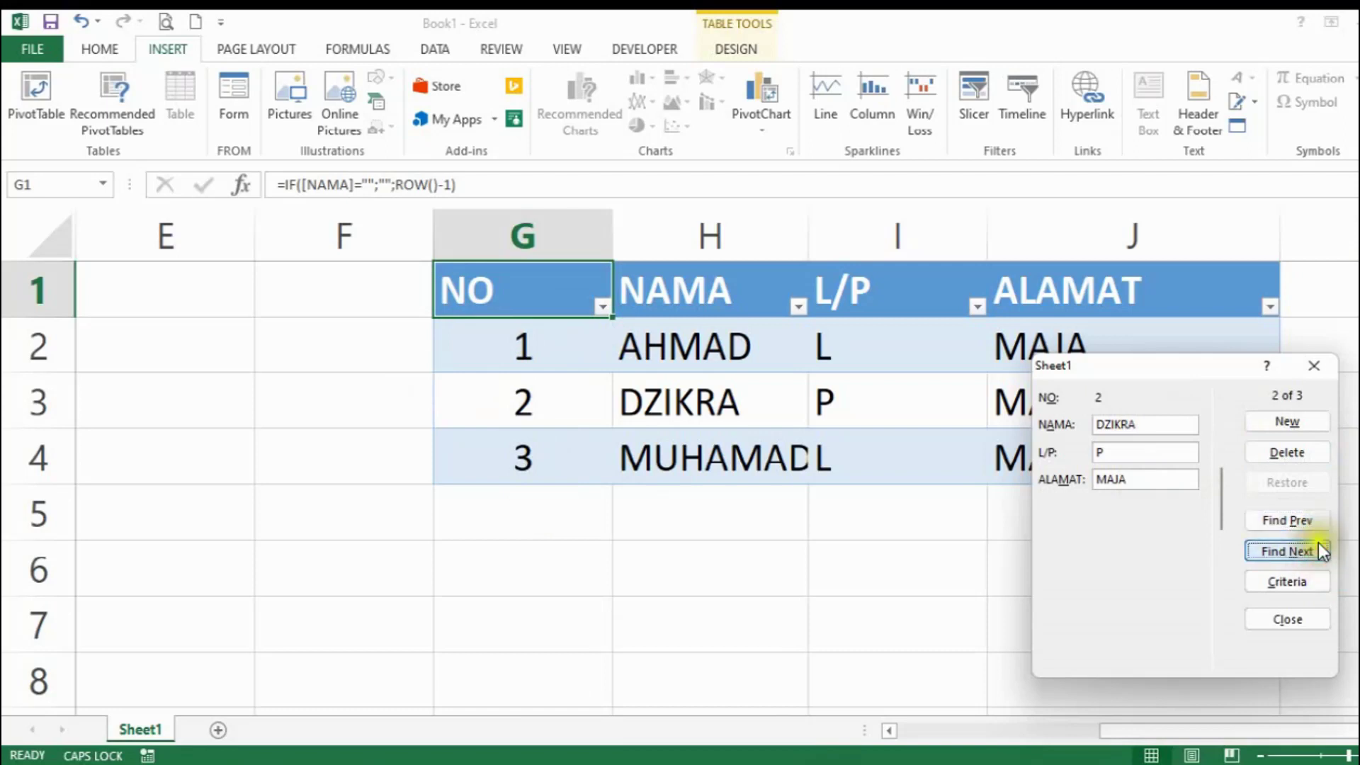
pyautogui.click(1326, 420)
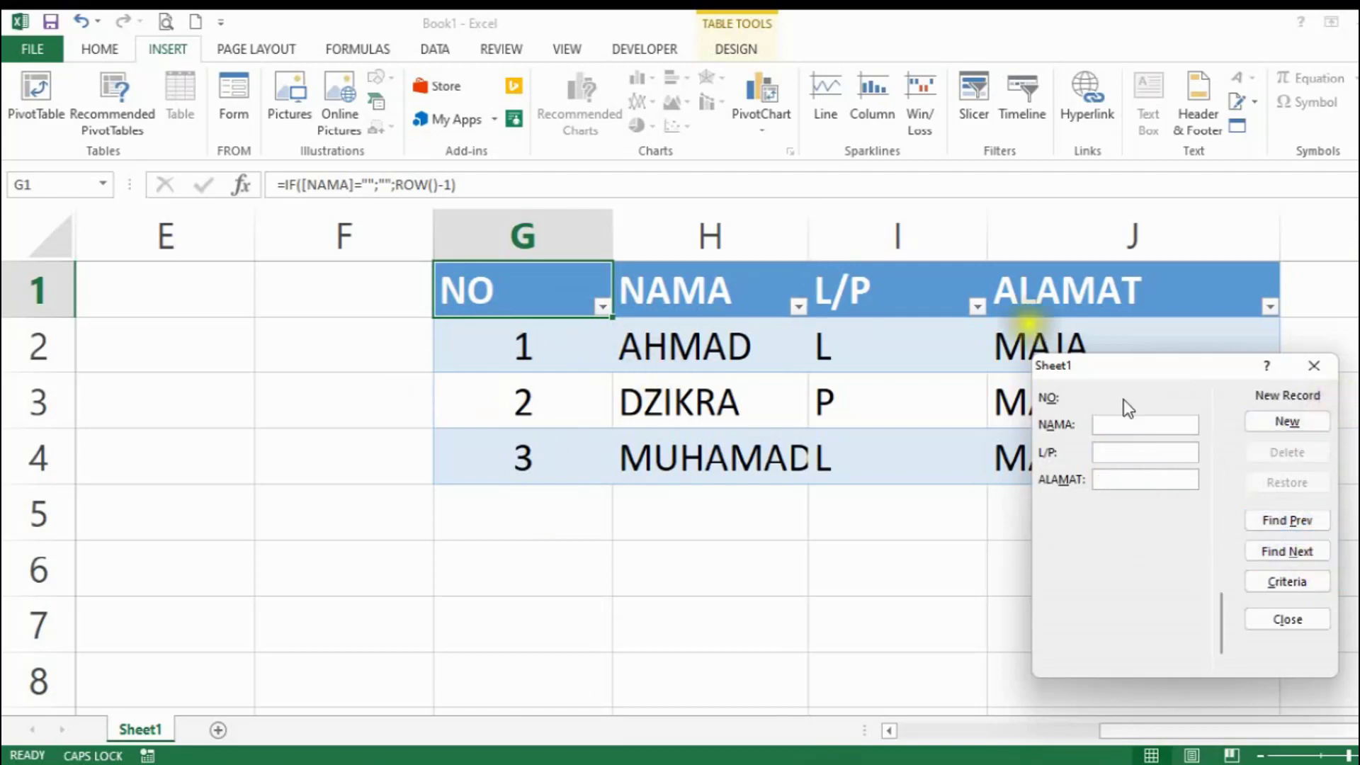
pyautogui.click(1327, 524)
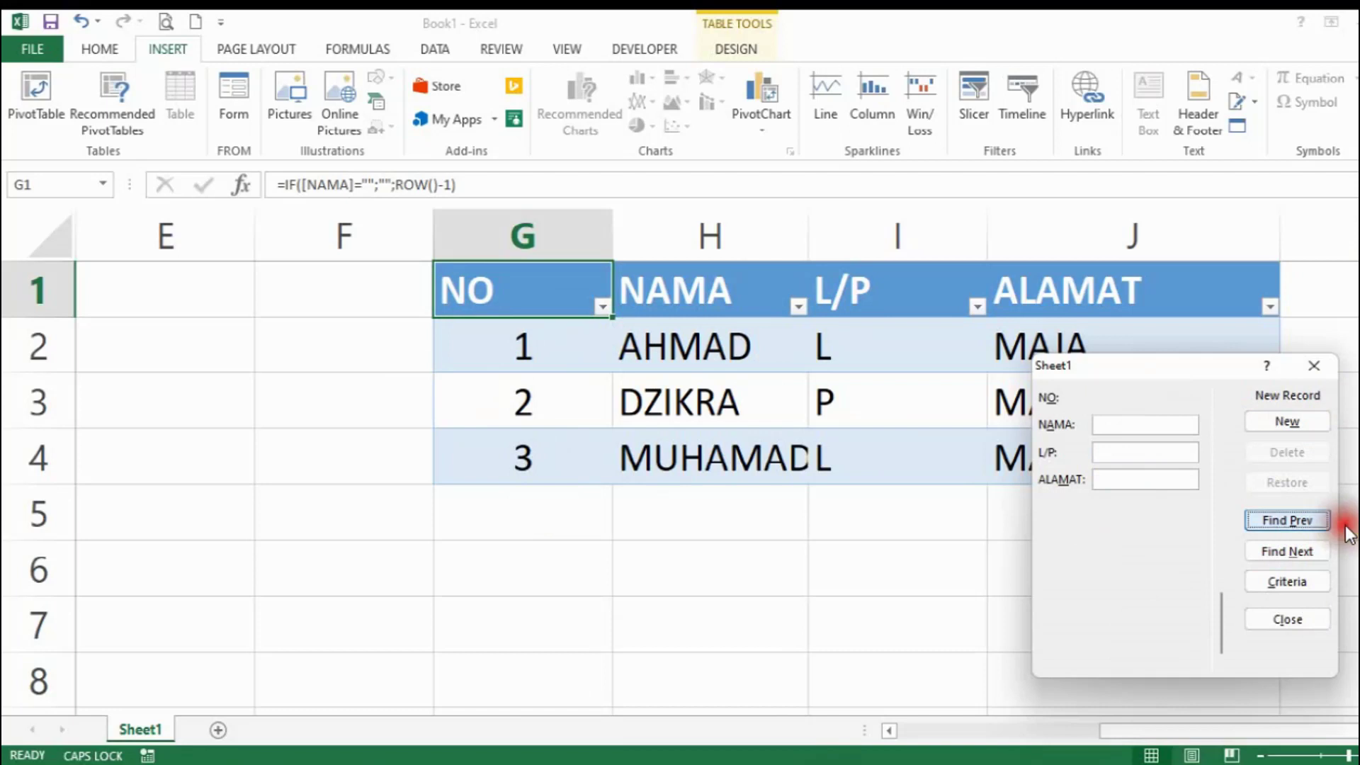
pyautogui.click(1331, 551)
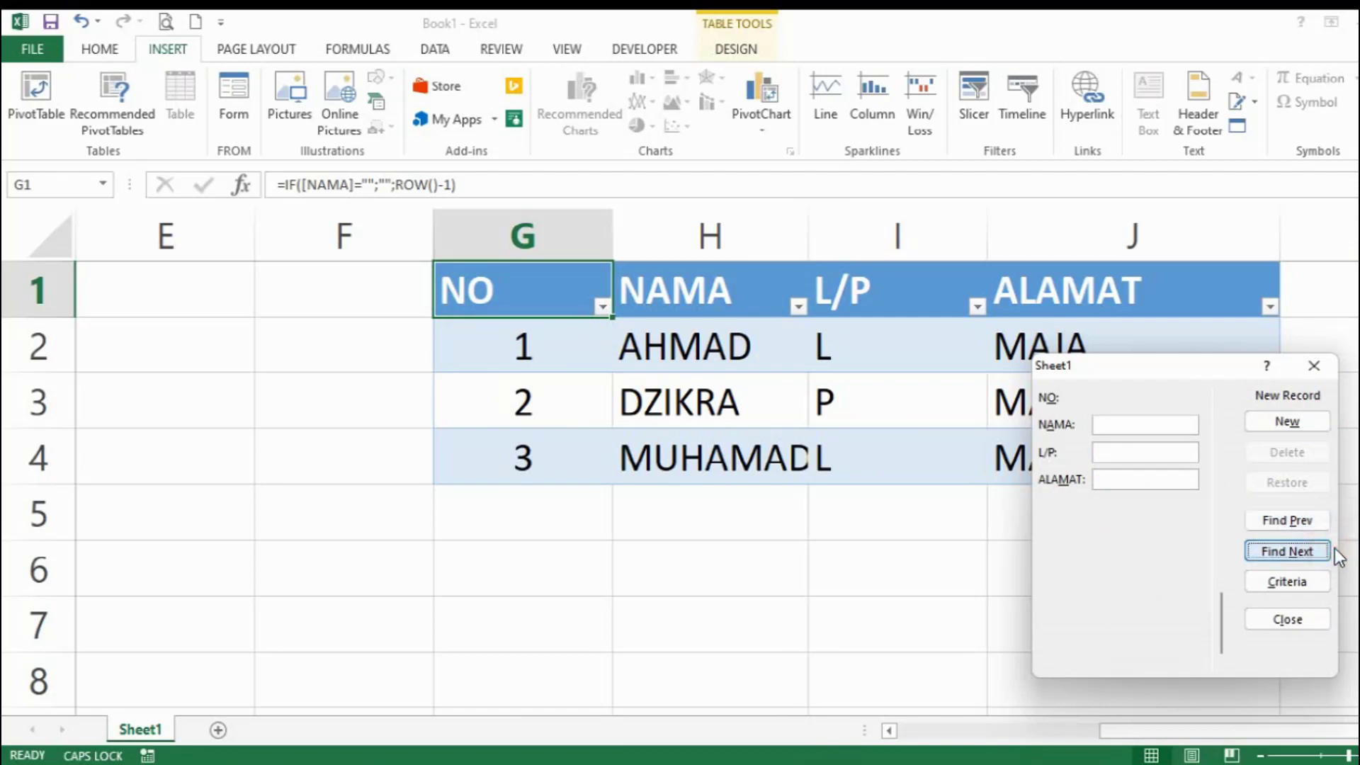
pyautogui.click(1331, 583)
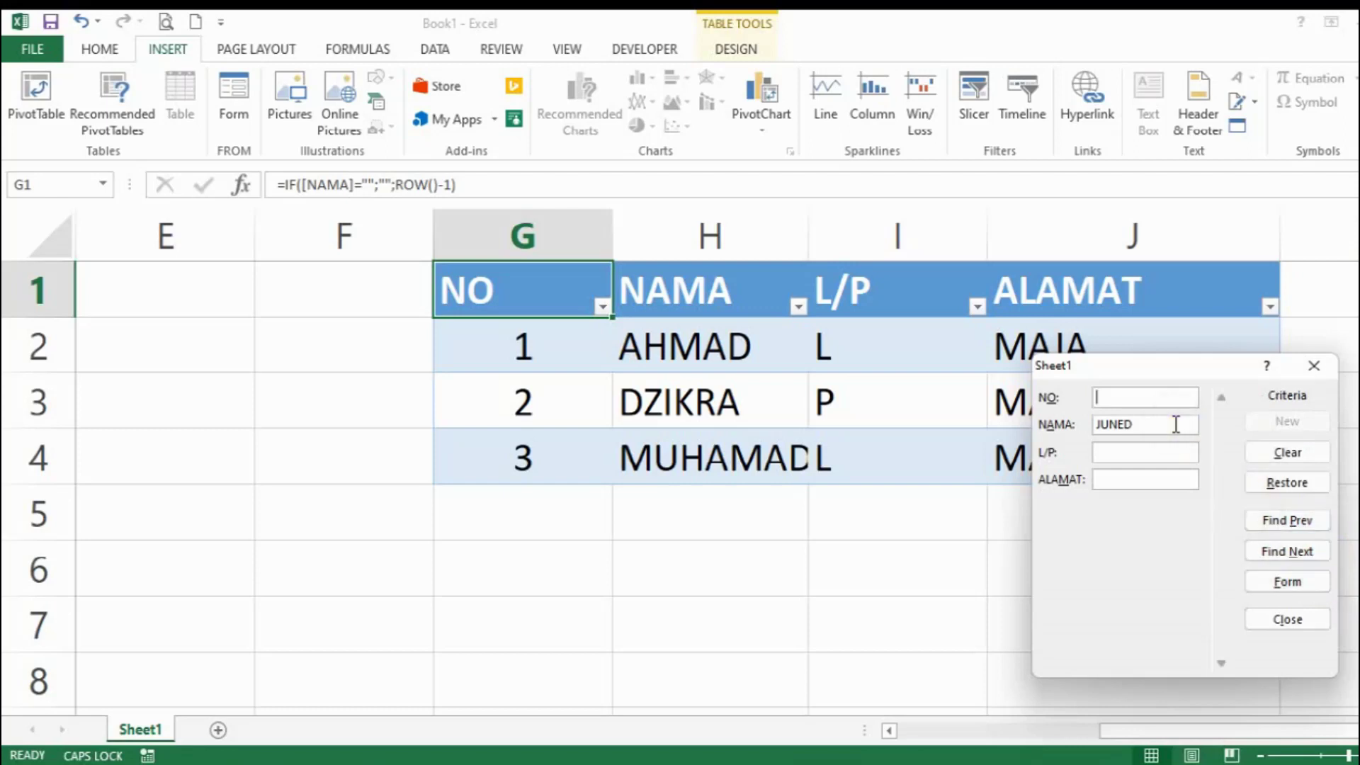
pyautogui.click(1176, 424)
pyautogui.press('BackSpace')
pyautogui.press('BackSpace')
pyautogui.press('BackSpace')
pyautogui.press('BackSpace')
pyautogui.write('AHMAD')
pyautogui.click(1331, 521)
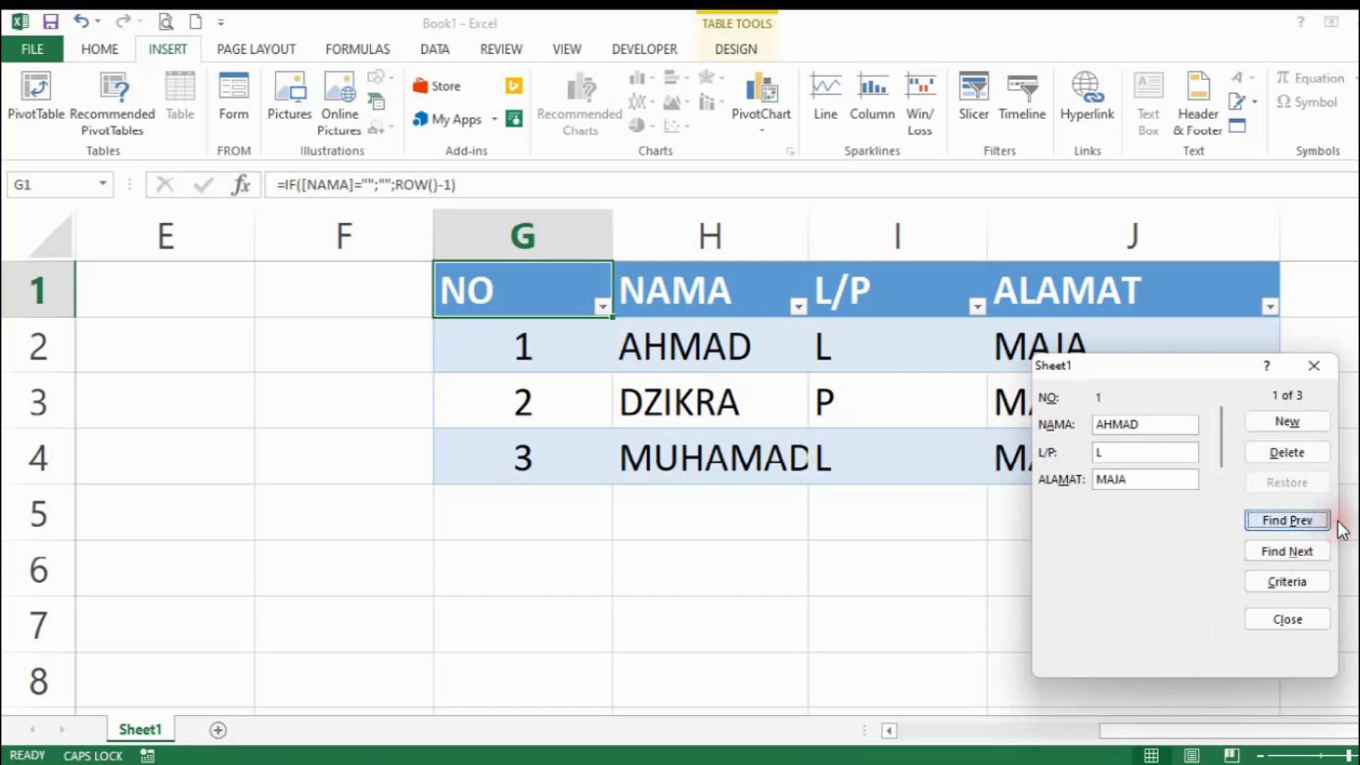
# Change AHMAD's address to MAJA KAB LEBAK.
pyautogui.click(1166, 486)
pyautogui.write('KAB LEBAK')
pyautogui.press('Return')
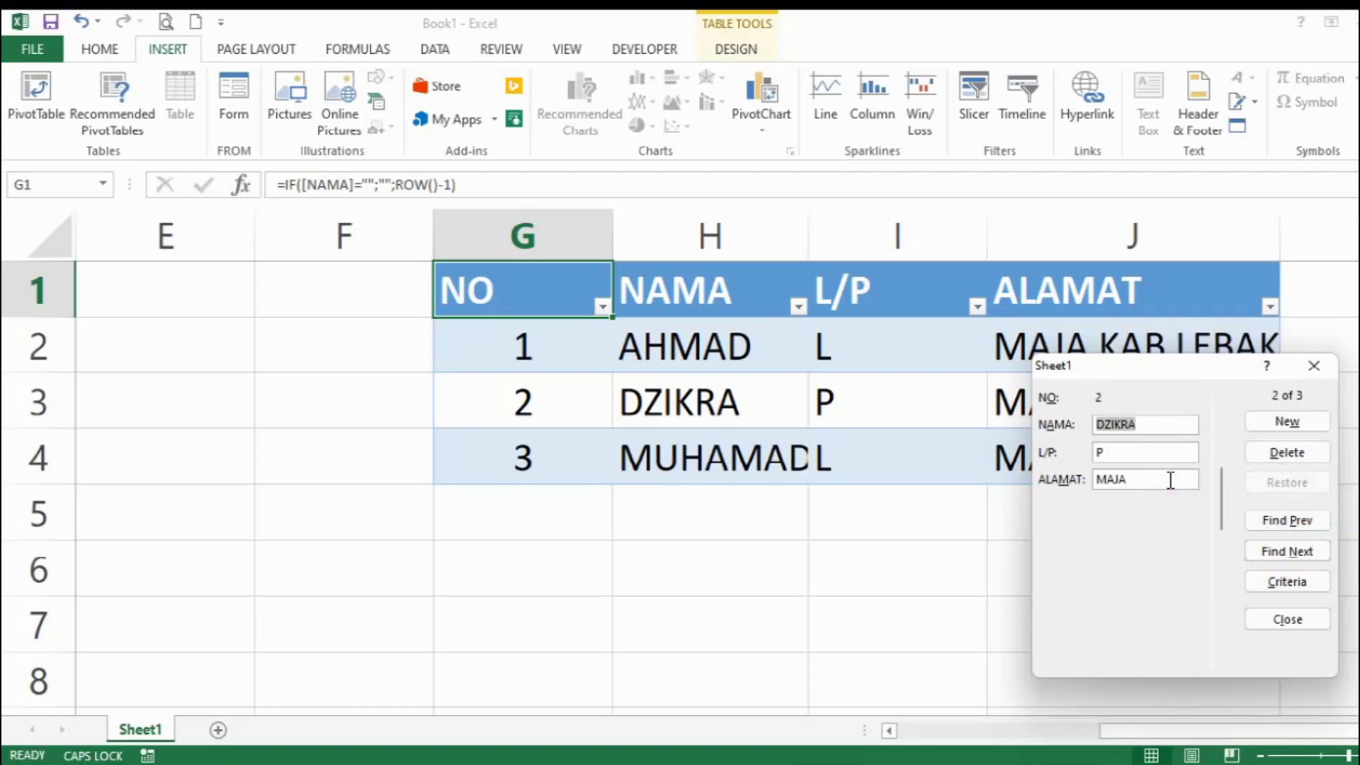
# Close the data form, leaving ALAMAT showing MAJA KAB LEBAK, MAJA and MAJA.
pyautogui.moveTo(1265, 375); pyautogui.dragTo(1218, 527)
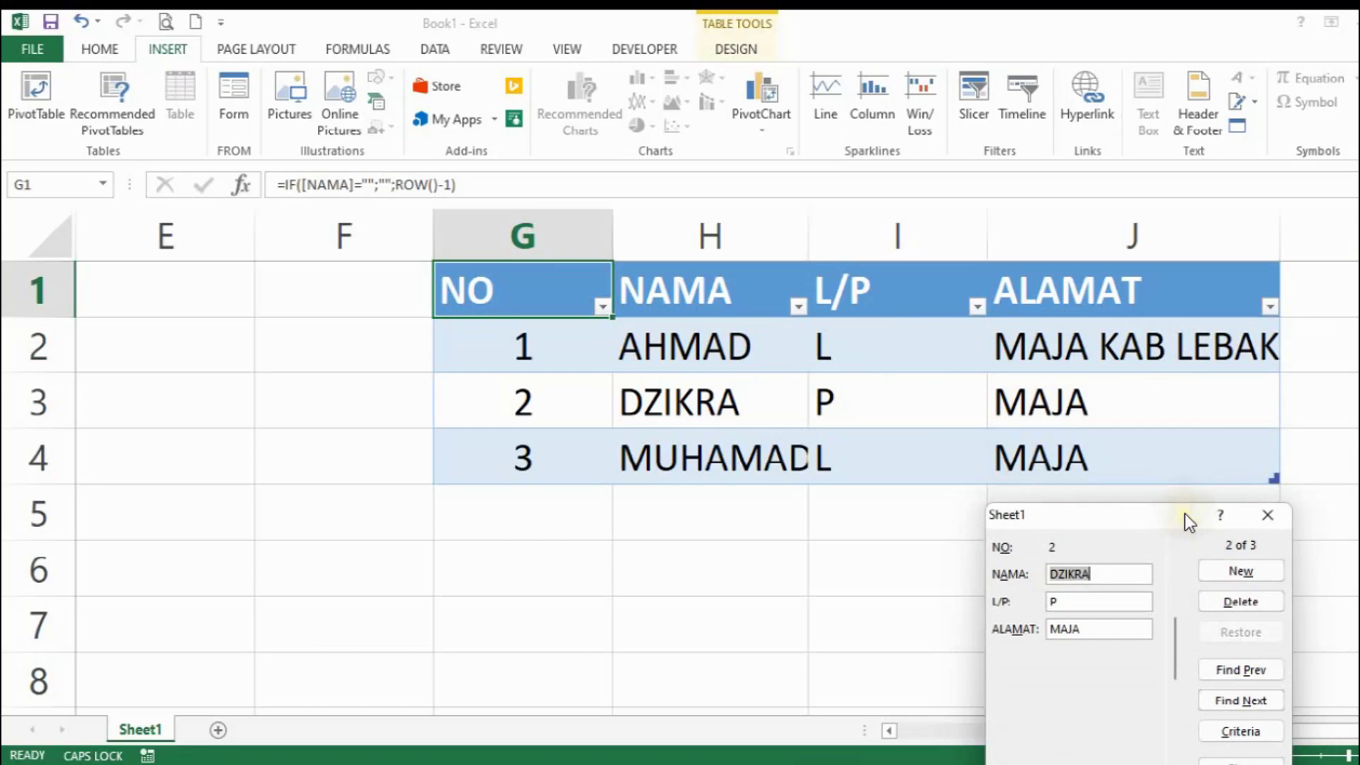
pyautogui.moveTo(1185, 513); pyautogui.dragTo(1204, 295)
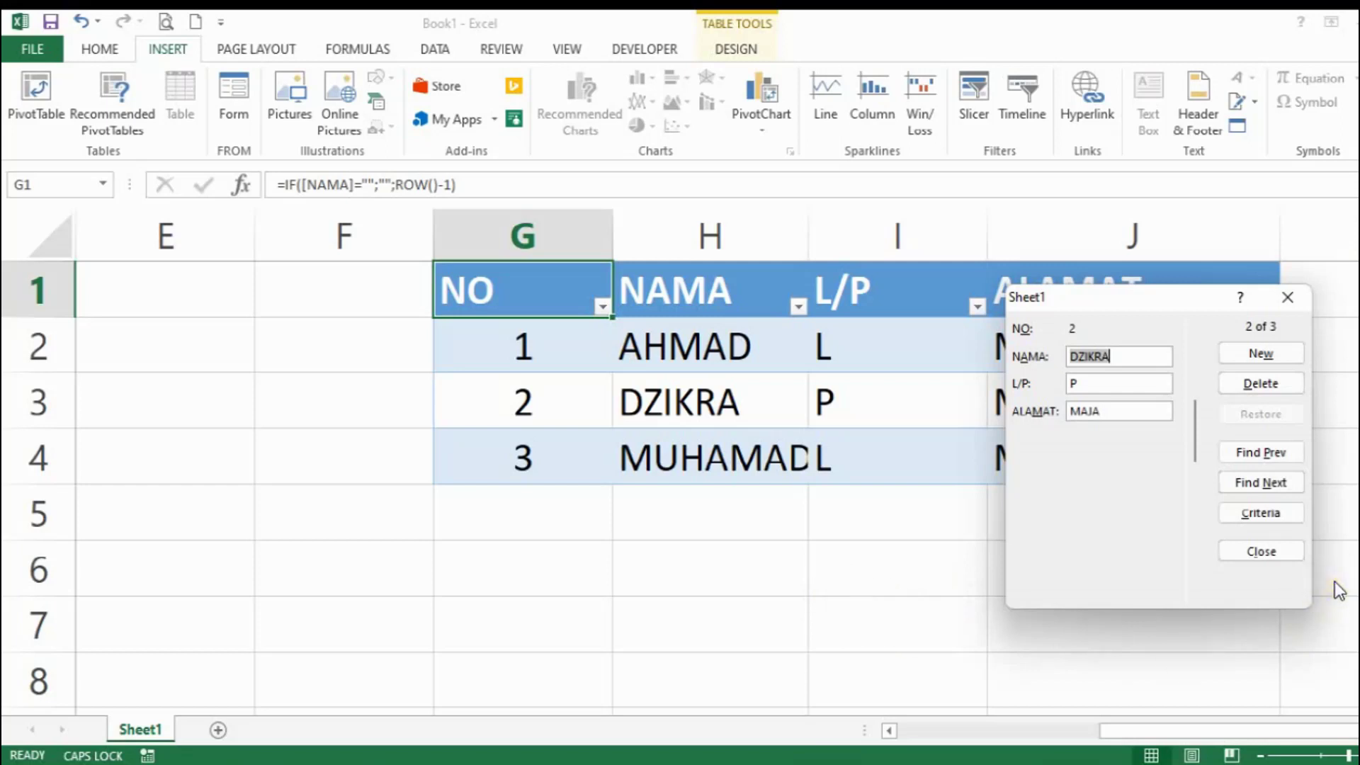
pyautogui.click(1309, 556)
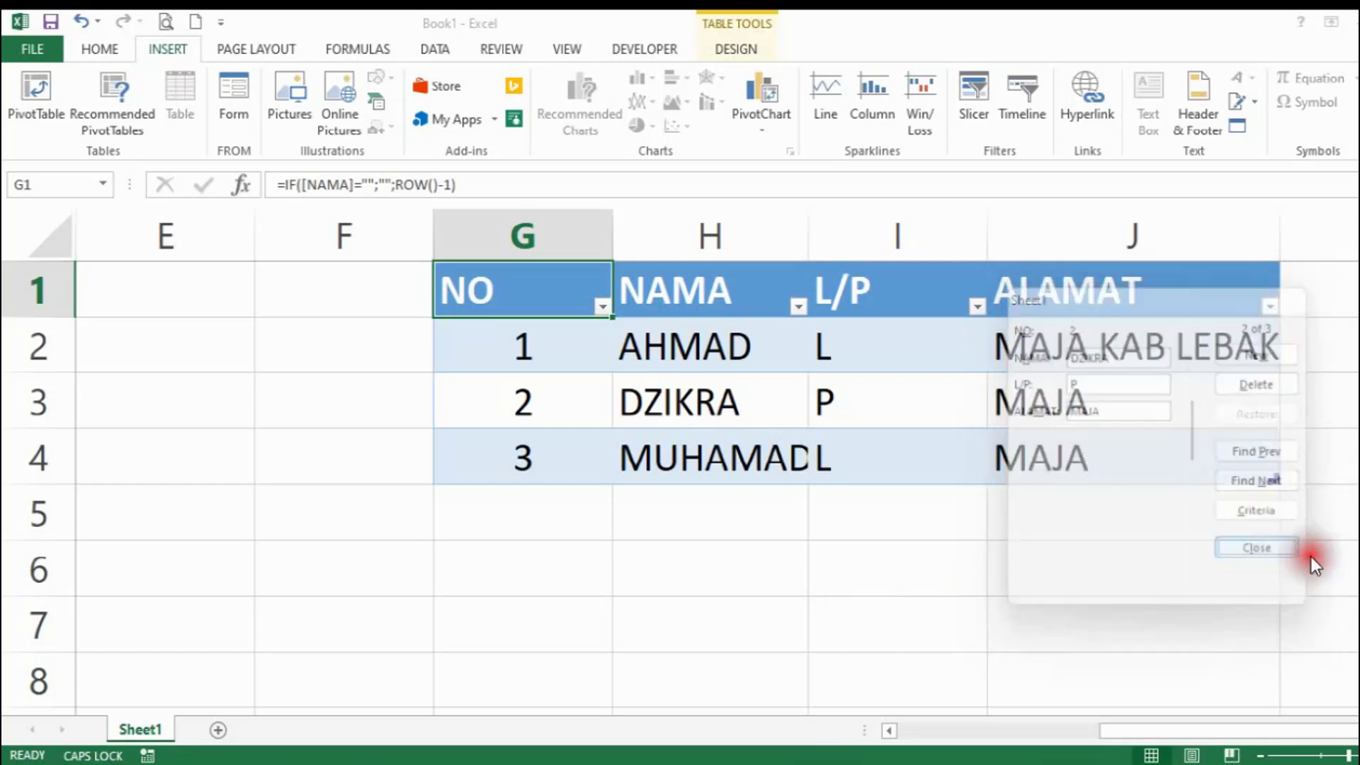